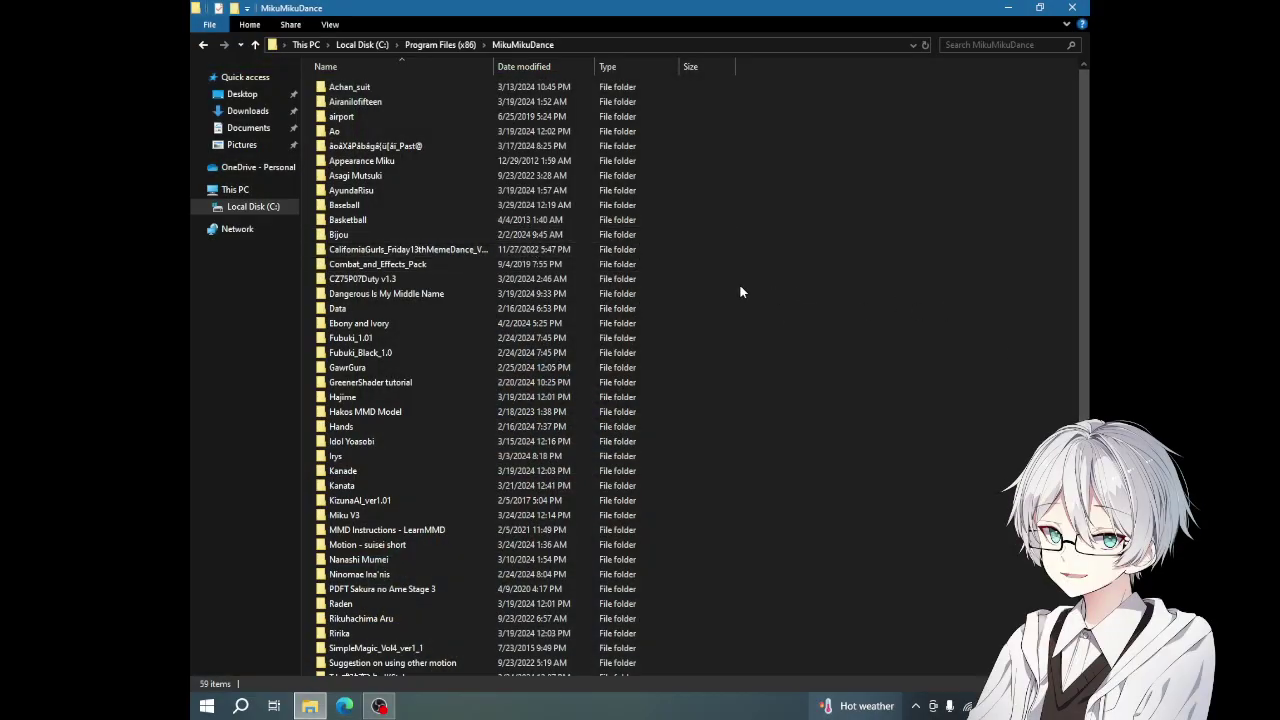
- Launch MikuMikuDance.exe from the bottom of its install folder
{"action": "scroll", "coordinate": [700, 375], "scroll_direction": "down", "scroll_amount": 6}
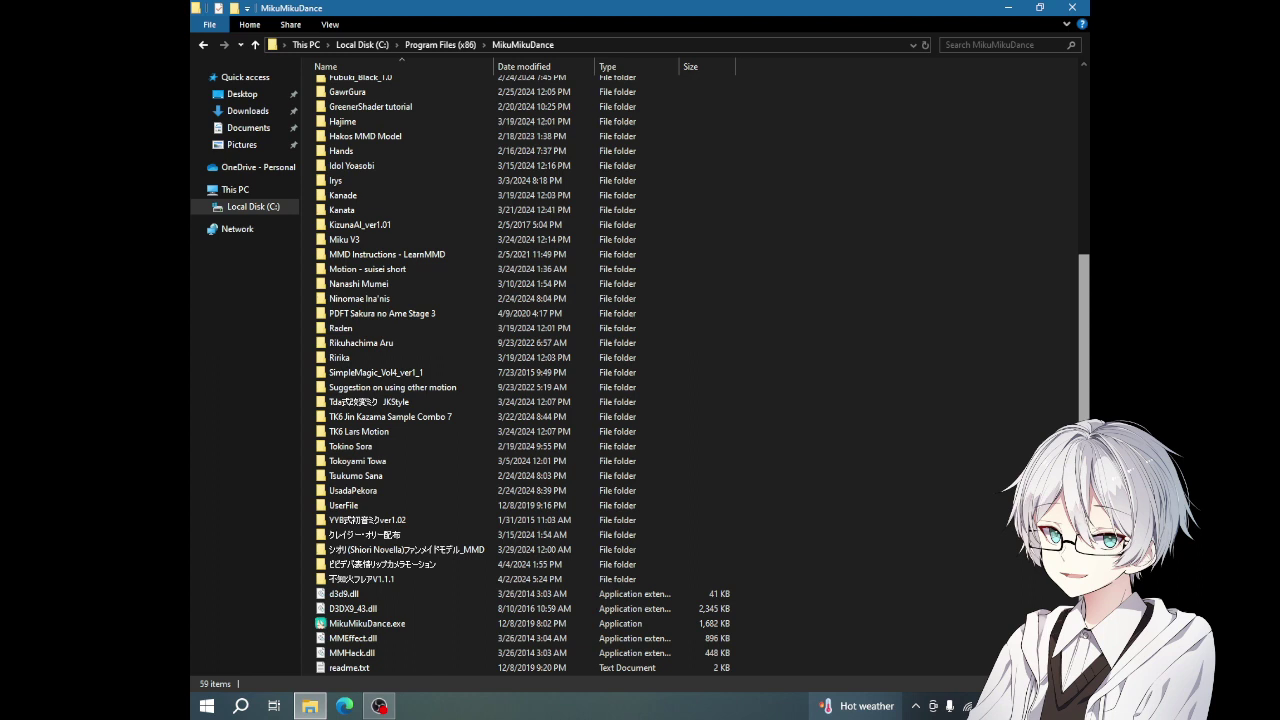
{"action": "left_click", "coordinate": [380, 623]}
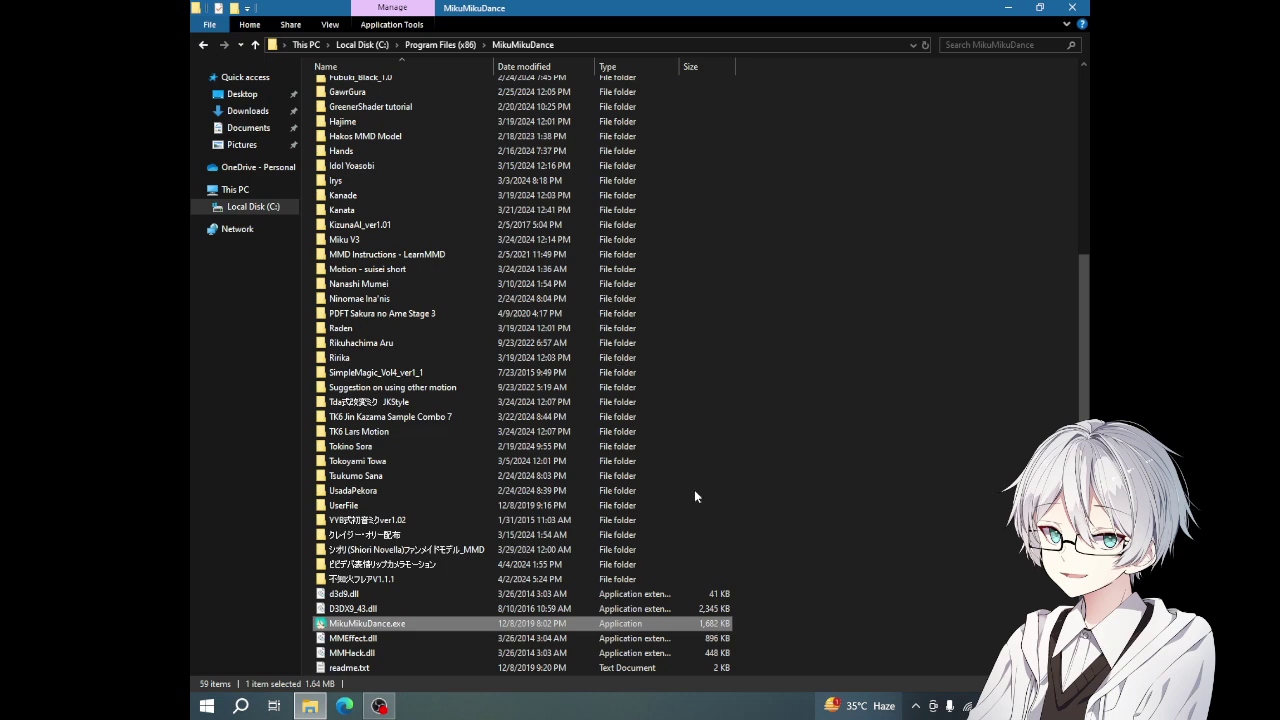
{"action": "key", "text": "Return"}
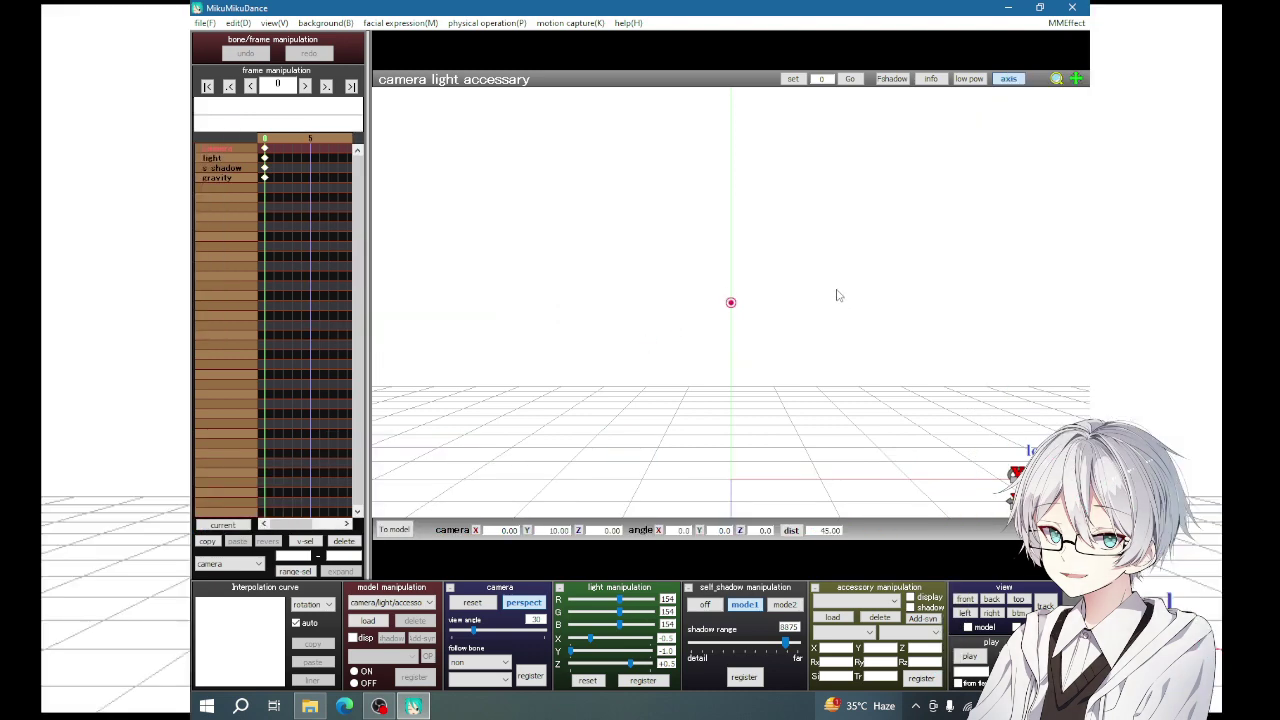
{"action": "scroll", "coordinate": [838, 295], "scroll_direction": "down", "scroll_amount": 2}
{"action": "scroll", "coordinate": [850, 305], "scroll_direction": "down", "scroll_amount": 2}
{"action": "scroll", "coordinate": [863, 318], "scroll_direction": "down", "scroll_amount": 1}
{"action": "scroll", "coordinate": [863, 324], "scroll_direction": "down", "scroll_amount": 2}
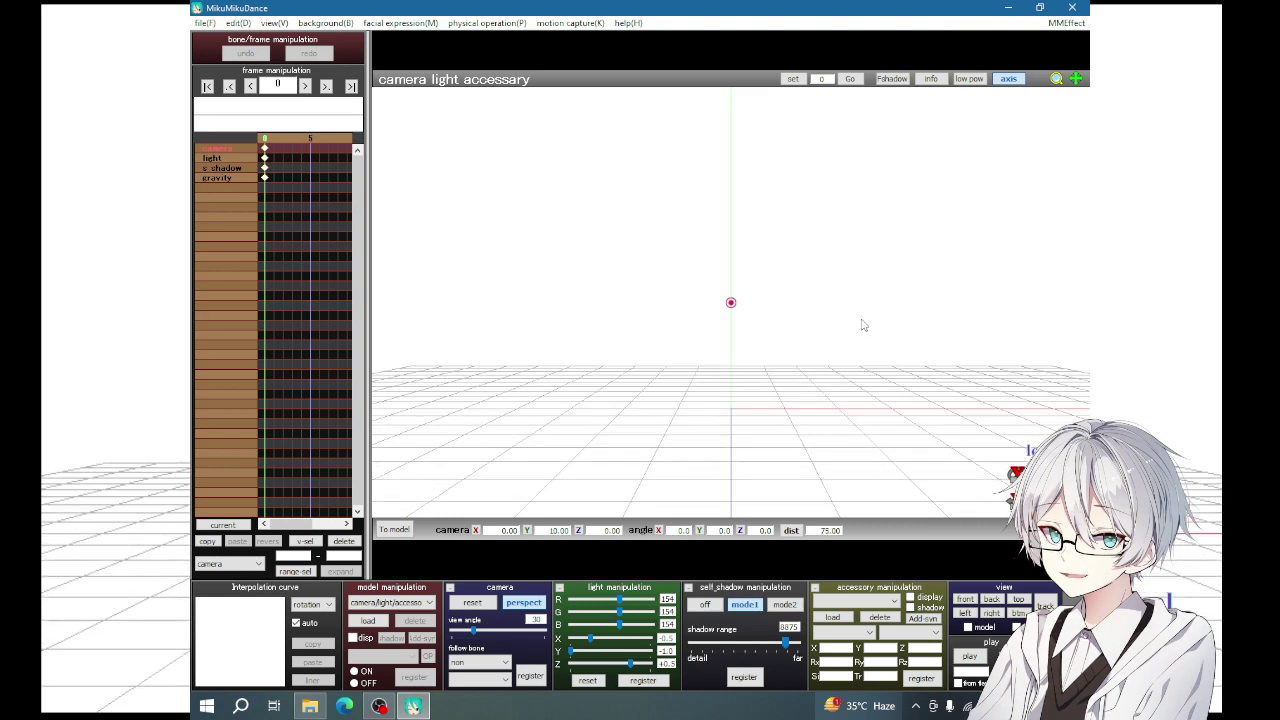
{"action": "scroll", "coordinate": [864, 325], "scroll_direction": "up", "scroll_amount": 2}
{"action": "scroll", "coordinate": [878, 424], "scroll_direction": "up", "scroll_amount": 3}
{"action": "scroll", "coordinate": [877, 470], "scroll_direction": "up", "scroll_amount": 2}
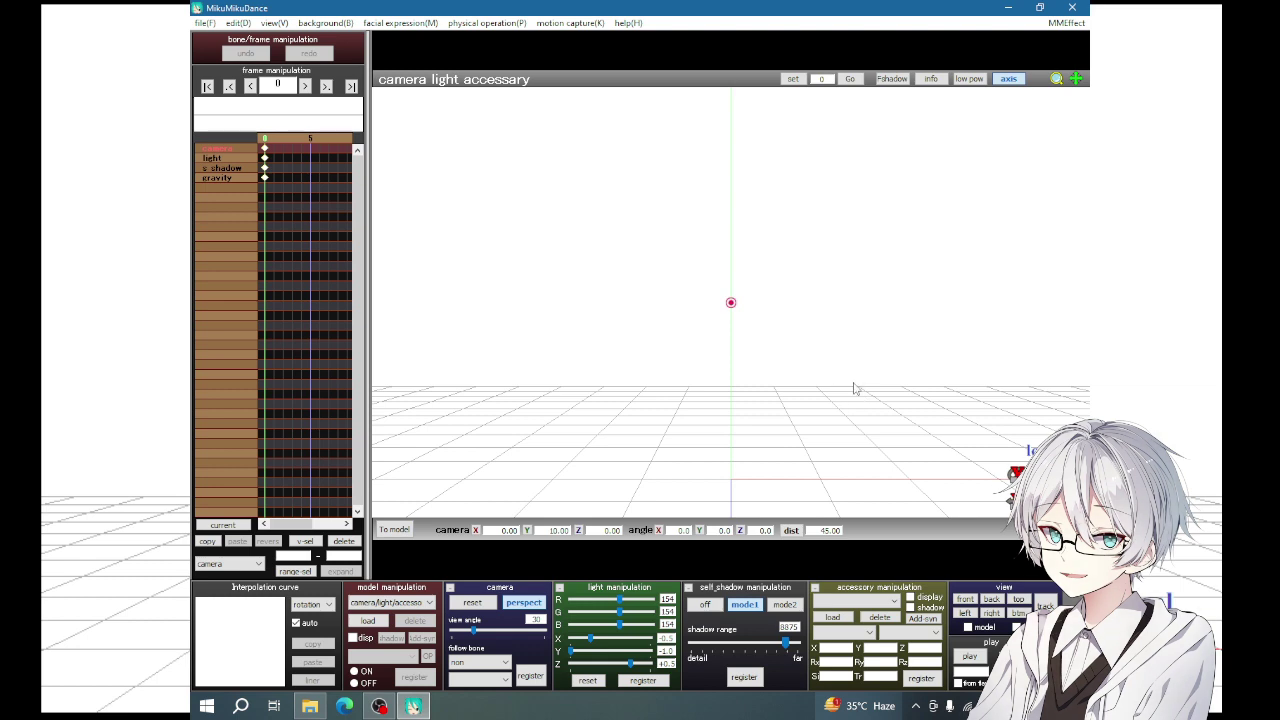
{"action": "mouse_move", "coordinate": [853, 387]}
{"action": "right_mouse_down"}
{"action": "mouse_move", "coordinate": [663, 423]}
{"action": "mouse_move", "coordinate": [957, 409]}
{"action": "mouse_move", "coordinate": [654, 357]}
{"action": "mouse_move", "coordinate": [694, 354]}
{"action": "mouse_move", "coordinate": [957, 542]}
{"action": "right_mouse_up"}
{"action": "left_click", "coordinate": [965, 598]}
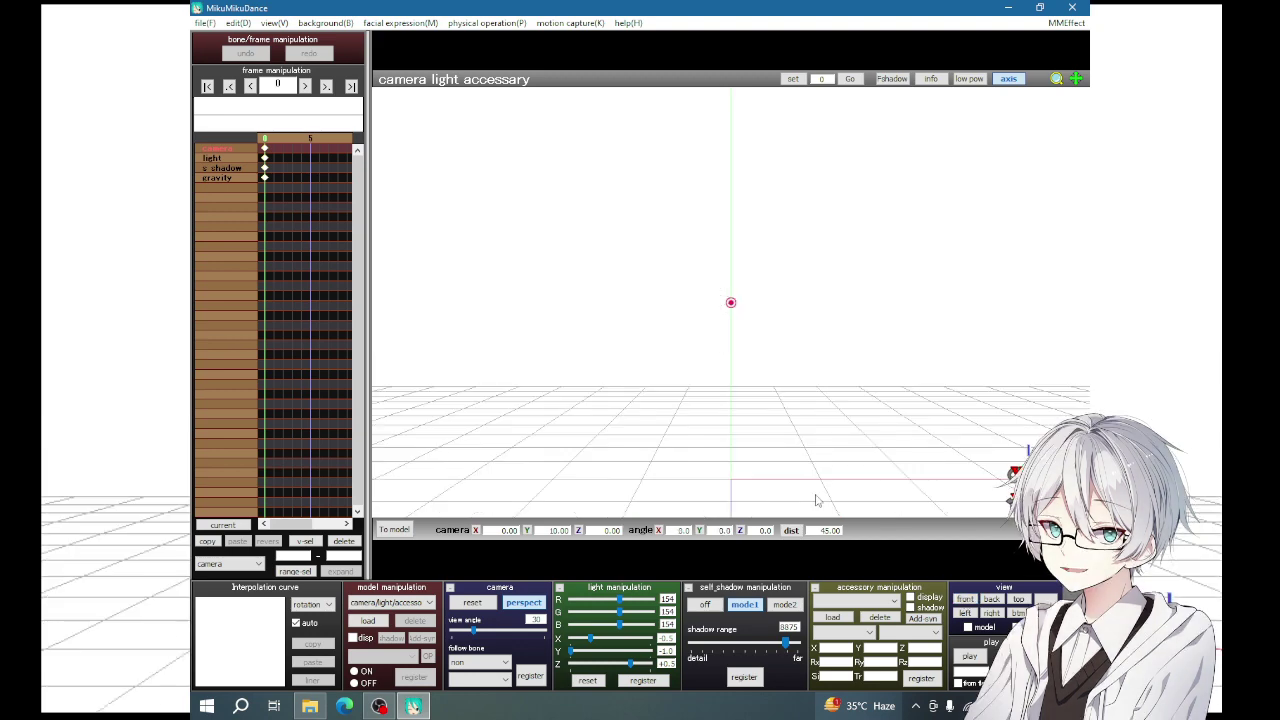
{"action": "scroll", "coordinate": [798, 469], "scroll_direction": "down", "scroll_amount": 2}
{"action": "scroll", "coordinate": [814, 457], "scroll_direction": "down", "scroll_amount": 2}
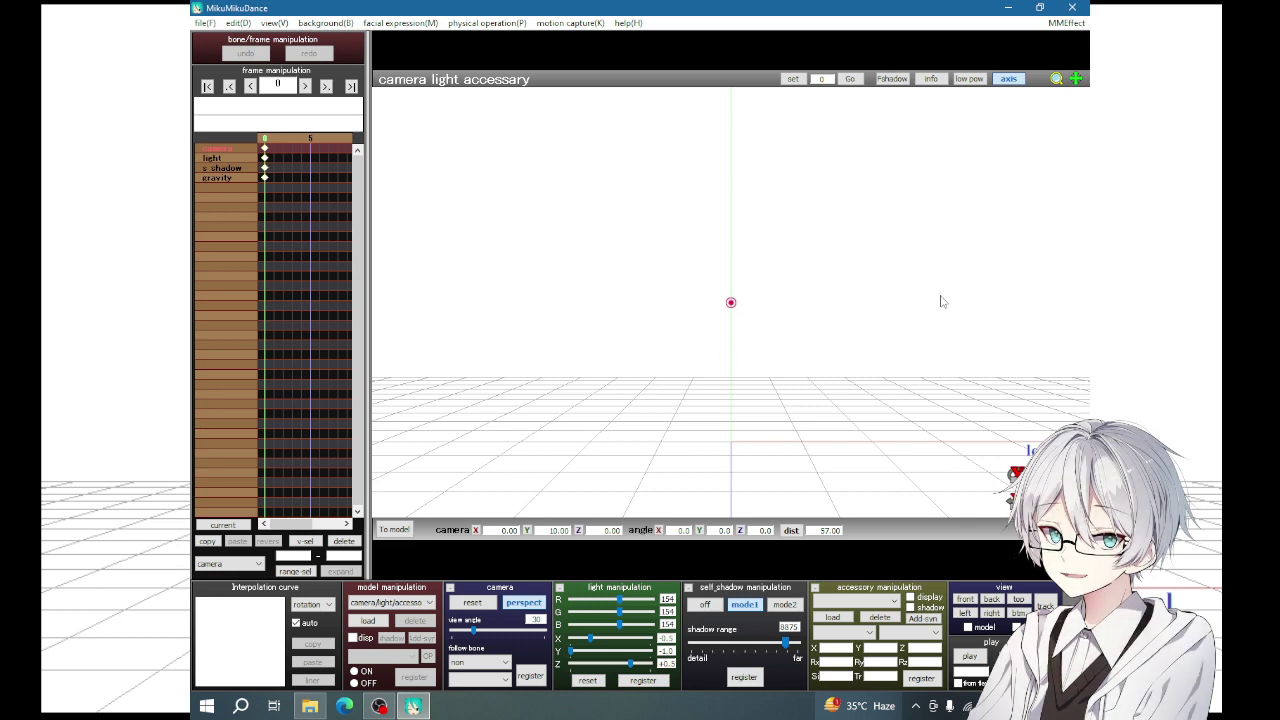
- Load GawrGura_hoodoff.pmx from the GawrGura folder and confirm the info box
{"action": "left_click", "coordinate": [368, 621]}
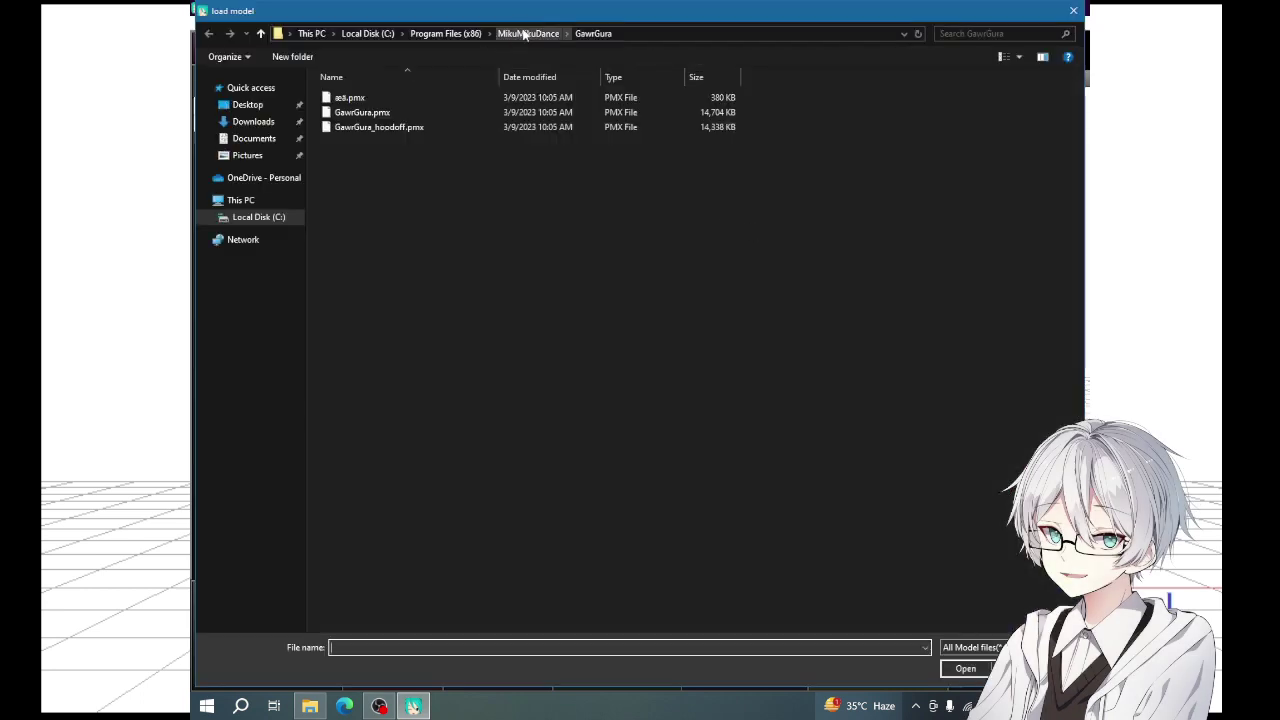
{"action": "left_click", "coordinate": [528, 33]}
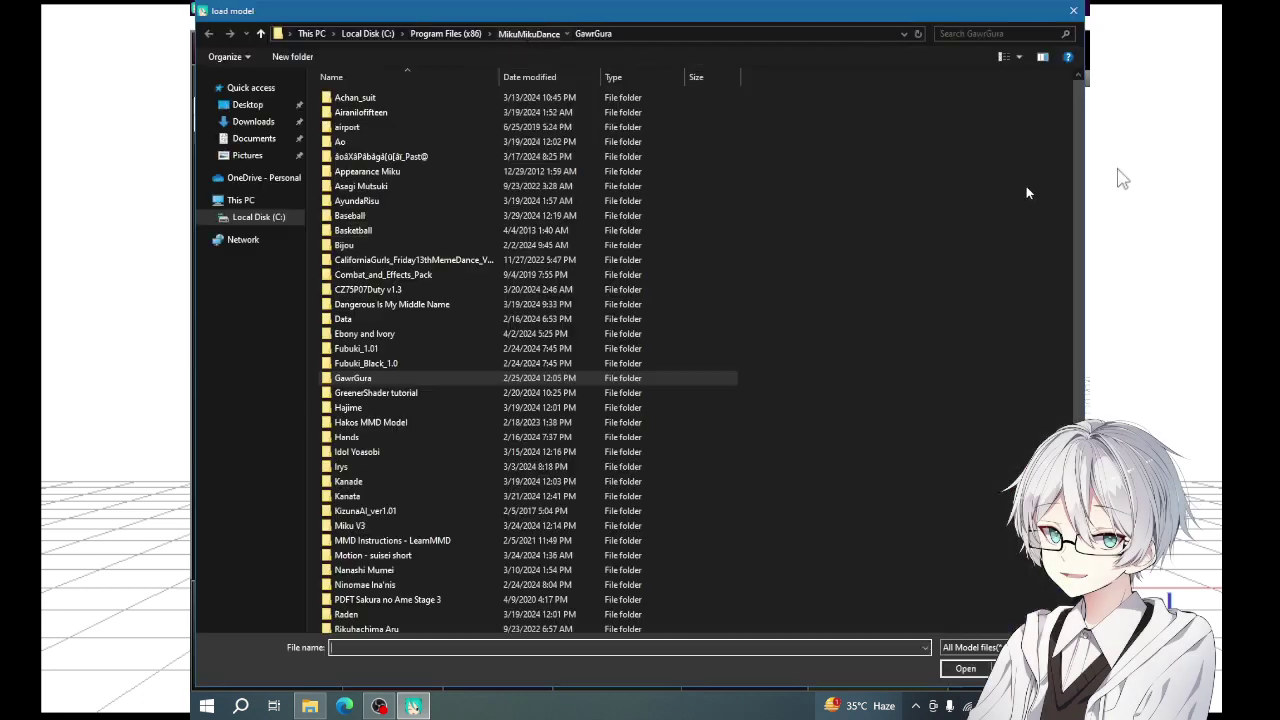
{"action": "scroll", "coordinate": [1070, 316], "scroll_direction": "down", "scroll_amount": 4}
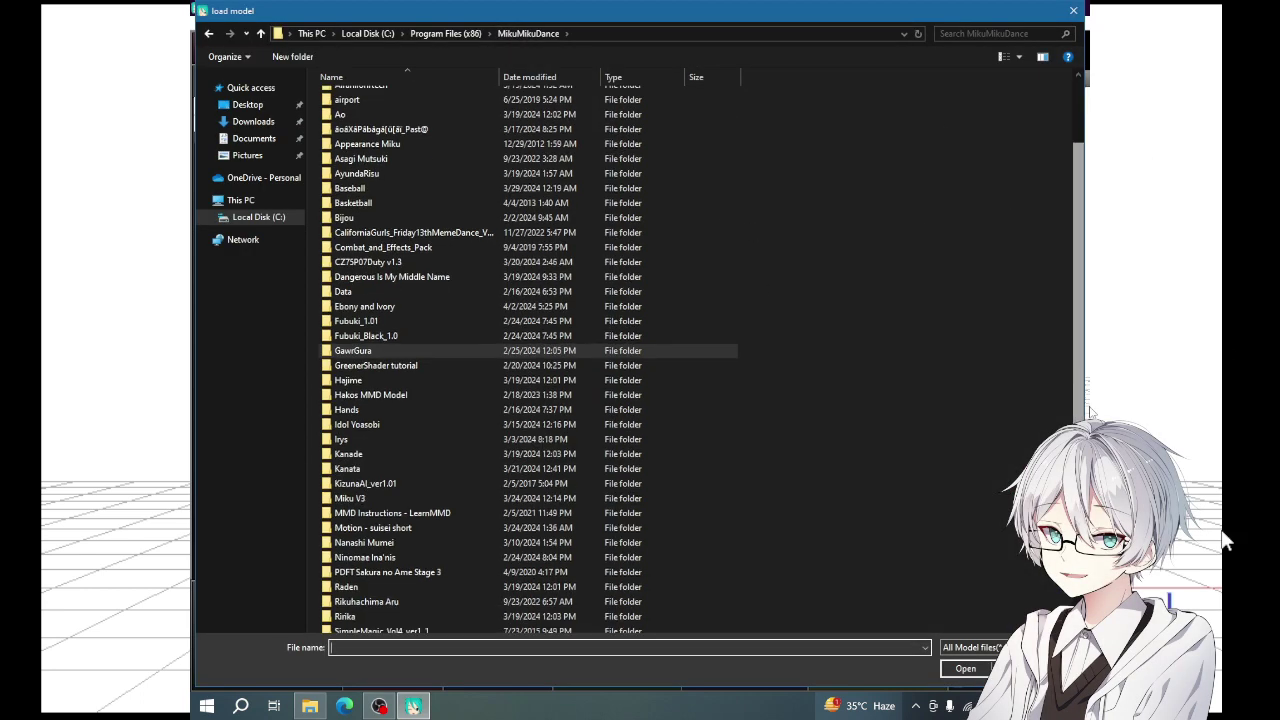
{"action": "scroll", "coordinate": [700, 360], "scroll_direction": "down", "scroll_amount": 1}
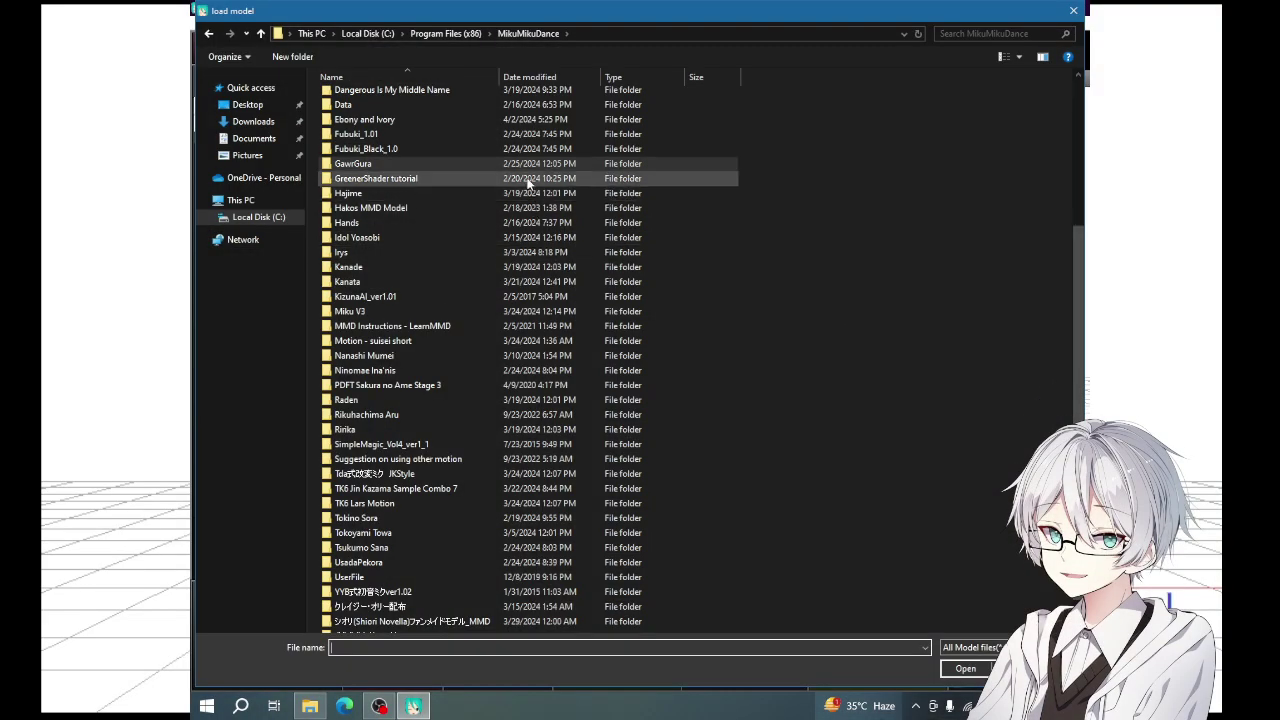
{"action": "double_click", "coordinate": [525, 163]}
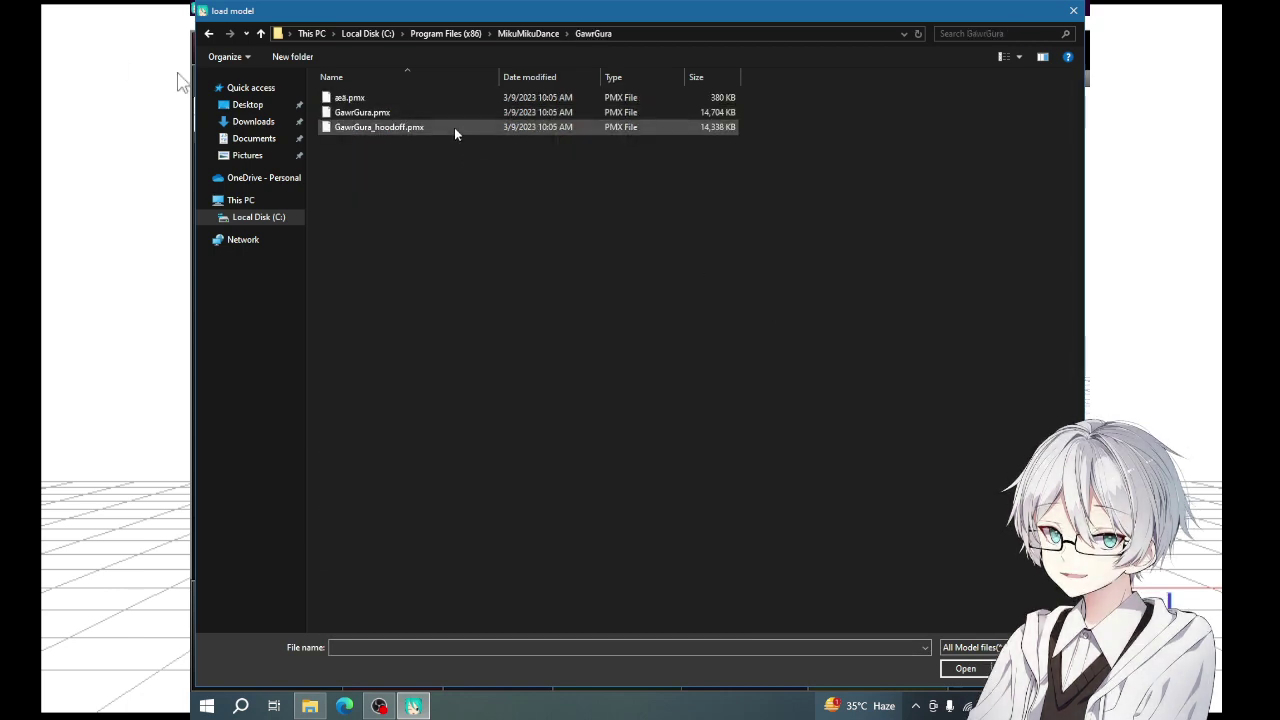
{"action": "double_click", "coordinate": [454, 127]}
{"action": "key", "text": "Return"}
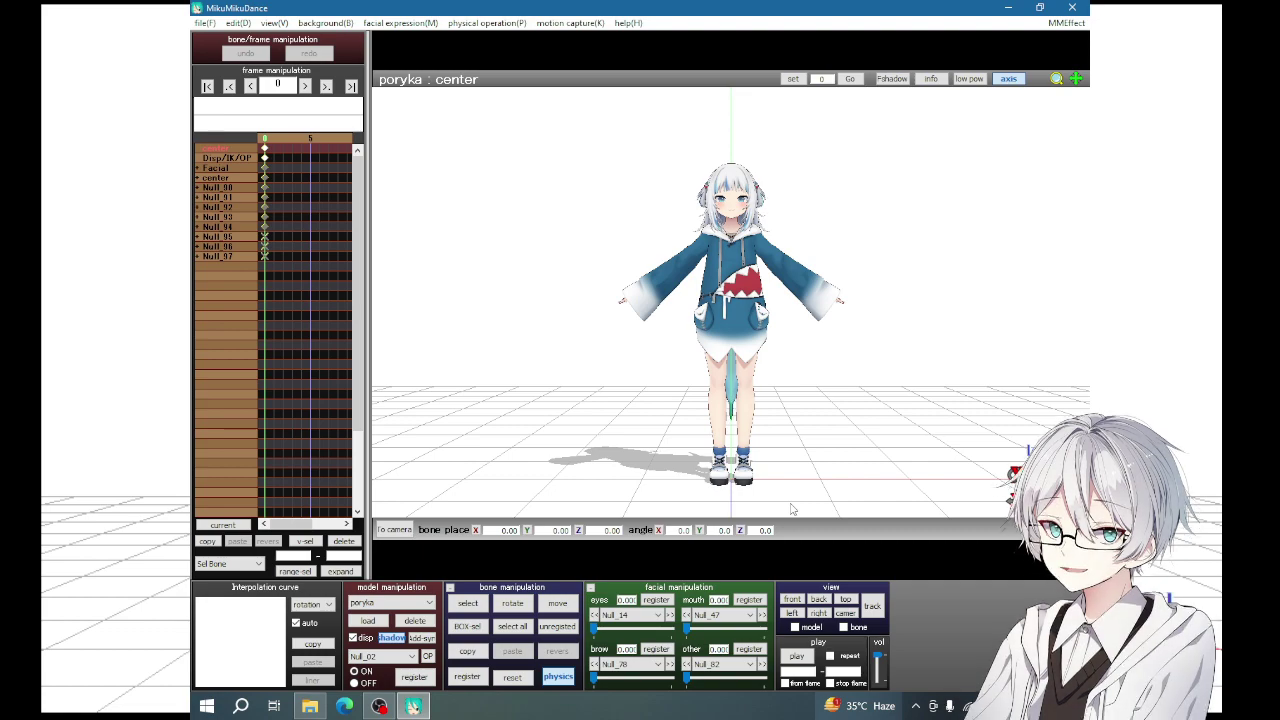
{"action": "right_click_drag", "start_coordinate": [590, 375], "coordinate": [928, 363]}
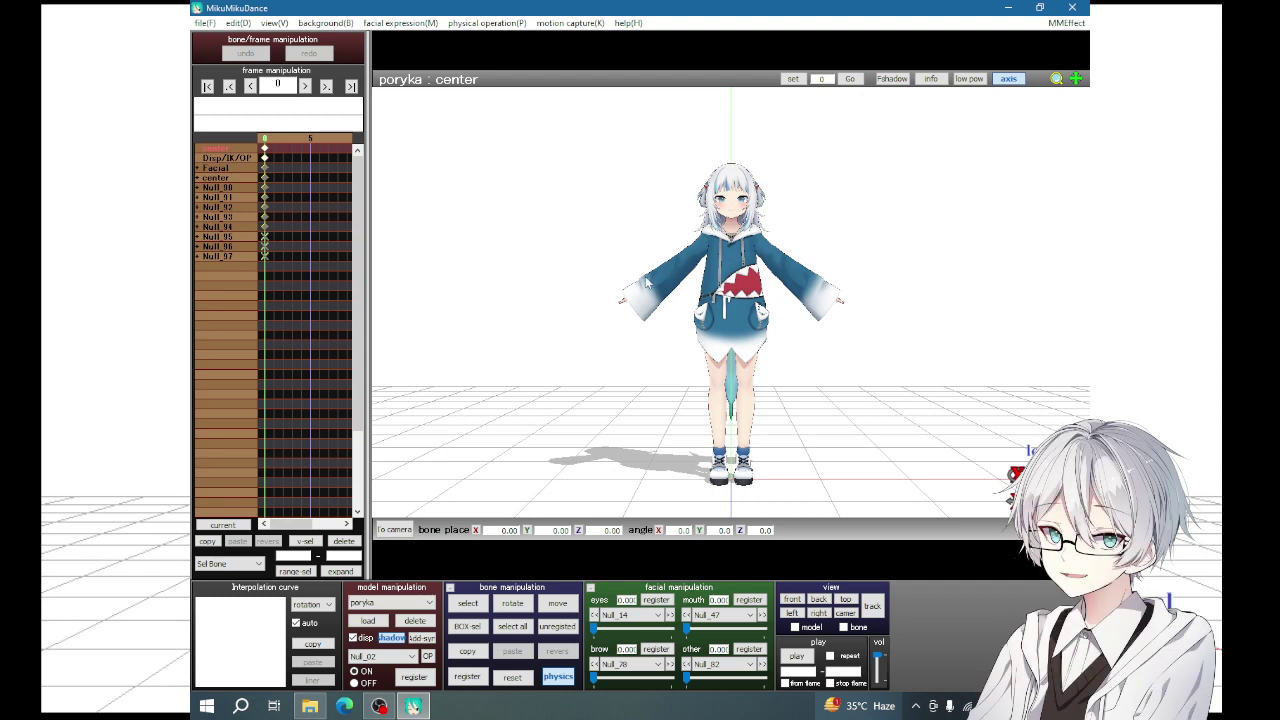
{"action": "scroll", "coordinate": [785, 281], "scroll_direction": "up", "scroll_amount": 2}
{"action": "scroll", "coordinate": [850, 240], "scroll_direction": "up", "scroll_amount": 2}
{"action": "scroll", "coordinate": [925, 205], "scroll_direction": "up", "scroll_amount": 3}
{"action": "left_click_drag", "start_coordinate": [1078, 80], "coordinate": [655, 618]}
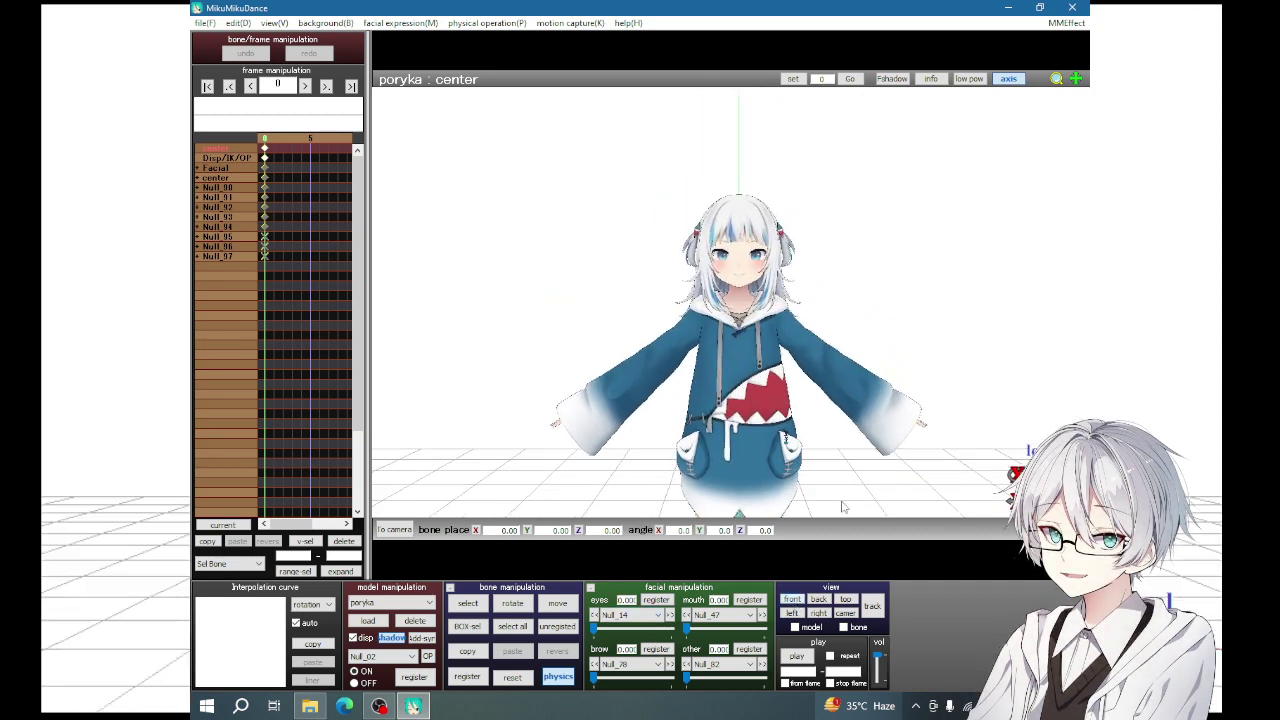
{"action": "left_click", "coordinate": [792, 599]}
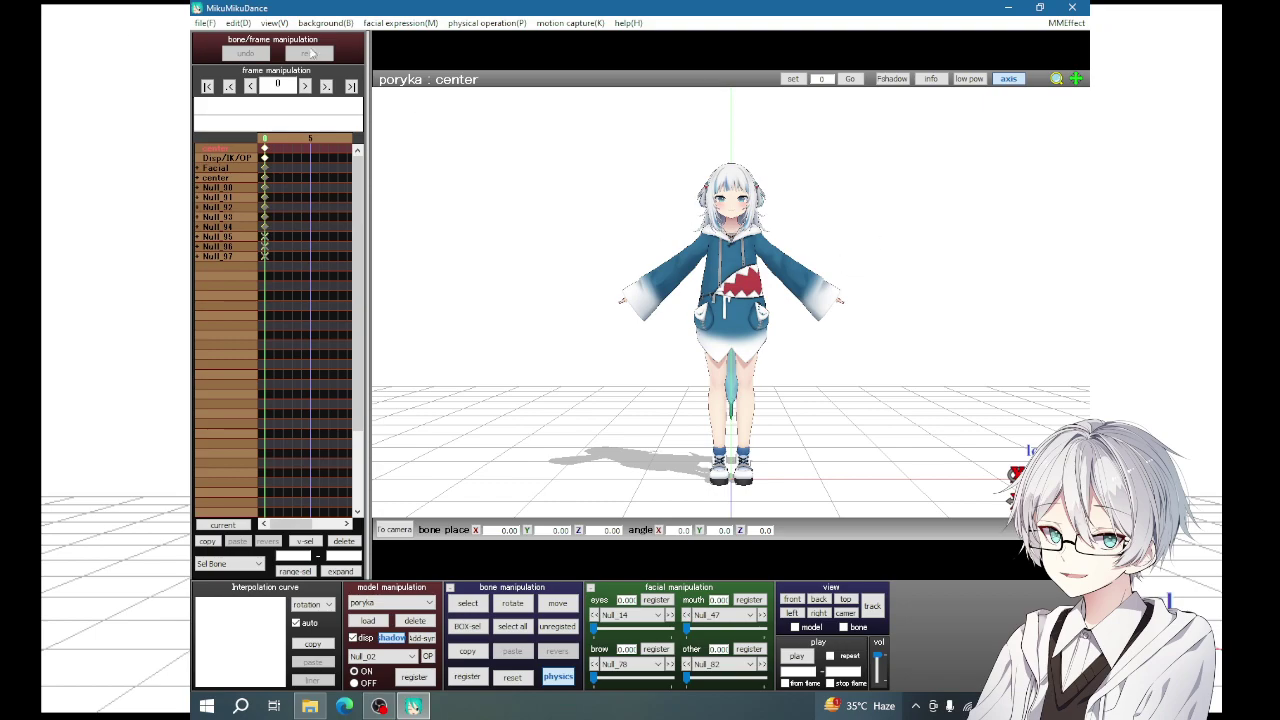
{"action": "mouse_move", "coordinate": [577, 247]}
{"action": "right_mouse_down"}
{"action": "mouse_move", "coordinate": [855, 285]}
{"action": "mouse_move", "coordinate": [481, 232]}
{"action": "mouse_move", "coordinate": [855, 214]}
{"action": "right_mouse_up"}
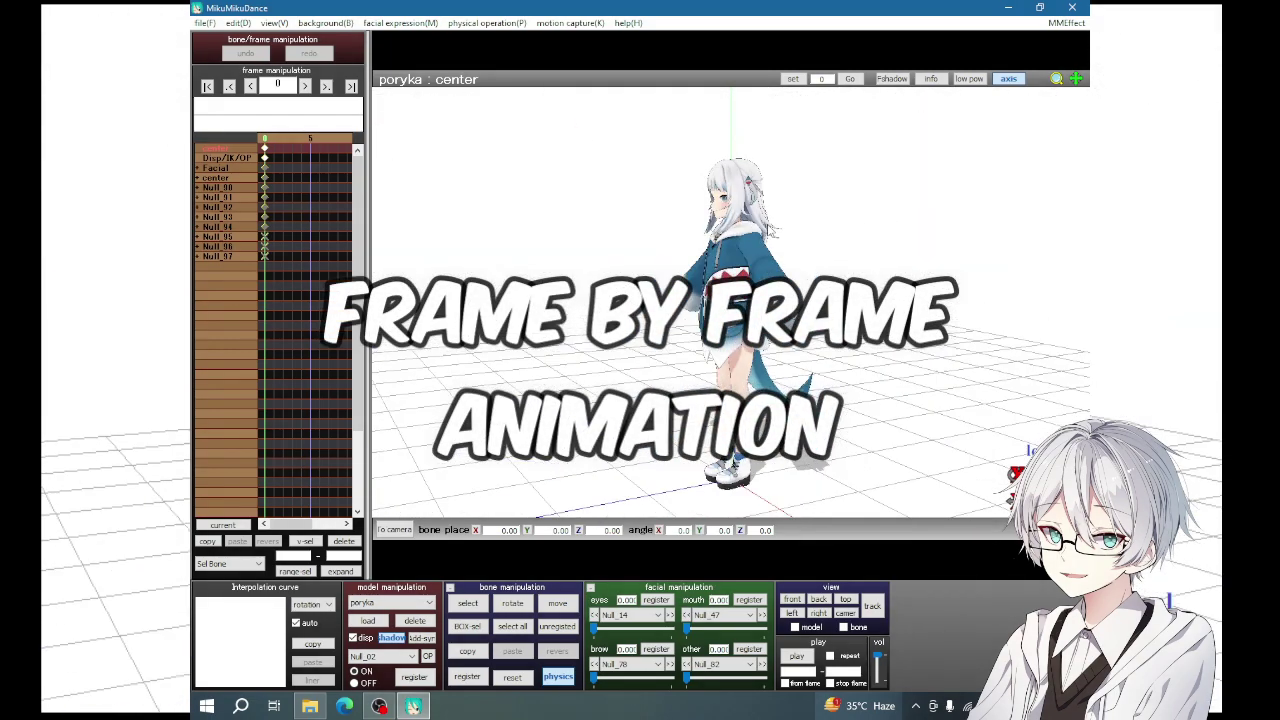
{"action": "left_click", "coordinate": [791, 599]}
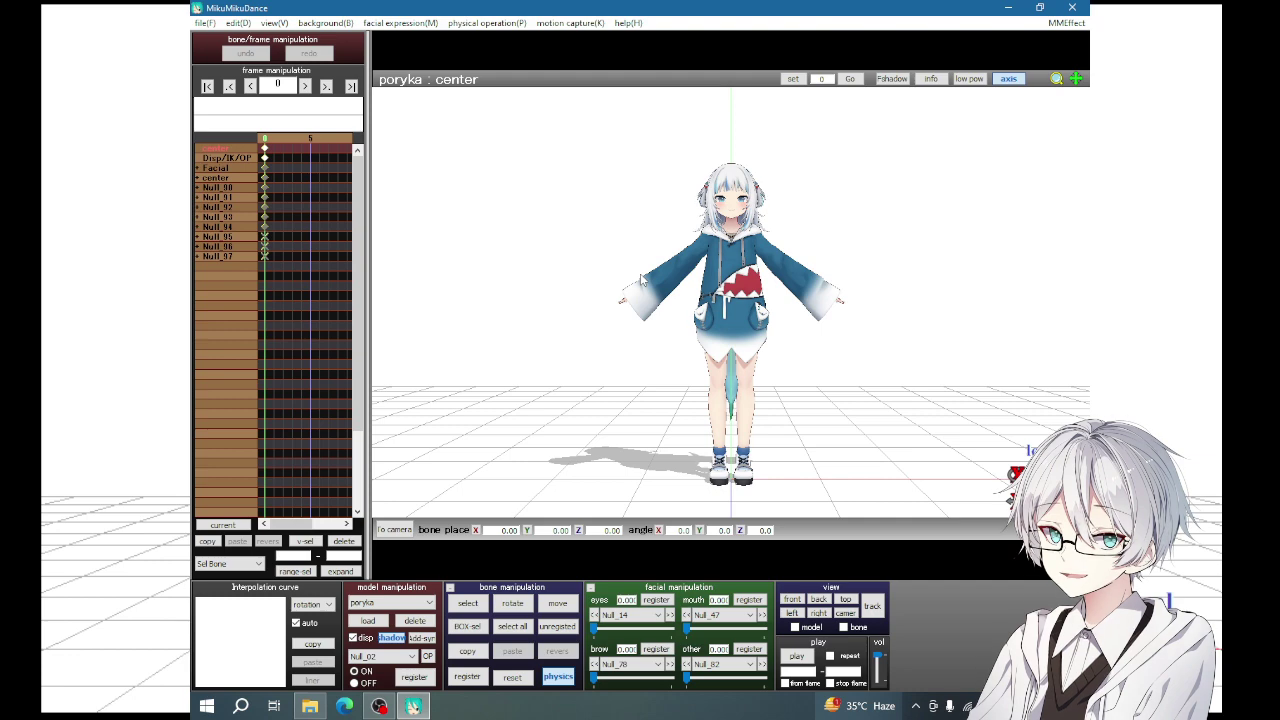
{"action": "scroll", "coordinate": [743, 373], "scroll_direction": "up", "scroll_amount": 3}
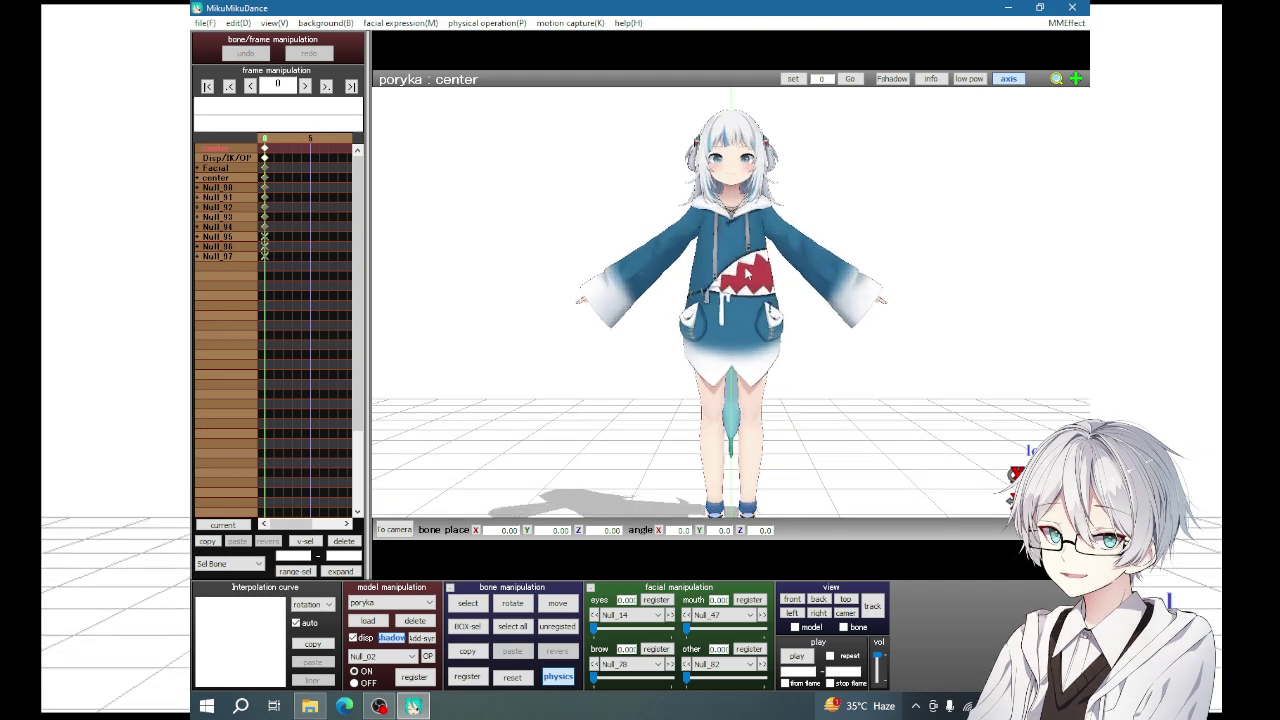
{"action": "scroll", "coordinate": [689, 408], "scroll_direction": "up", "scroll_amount": 3}
{"action": "scroll", "coordinate": [668, 455], "scroll_direction": "down", "scroll_amount": 3}
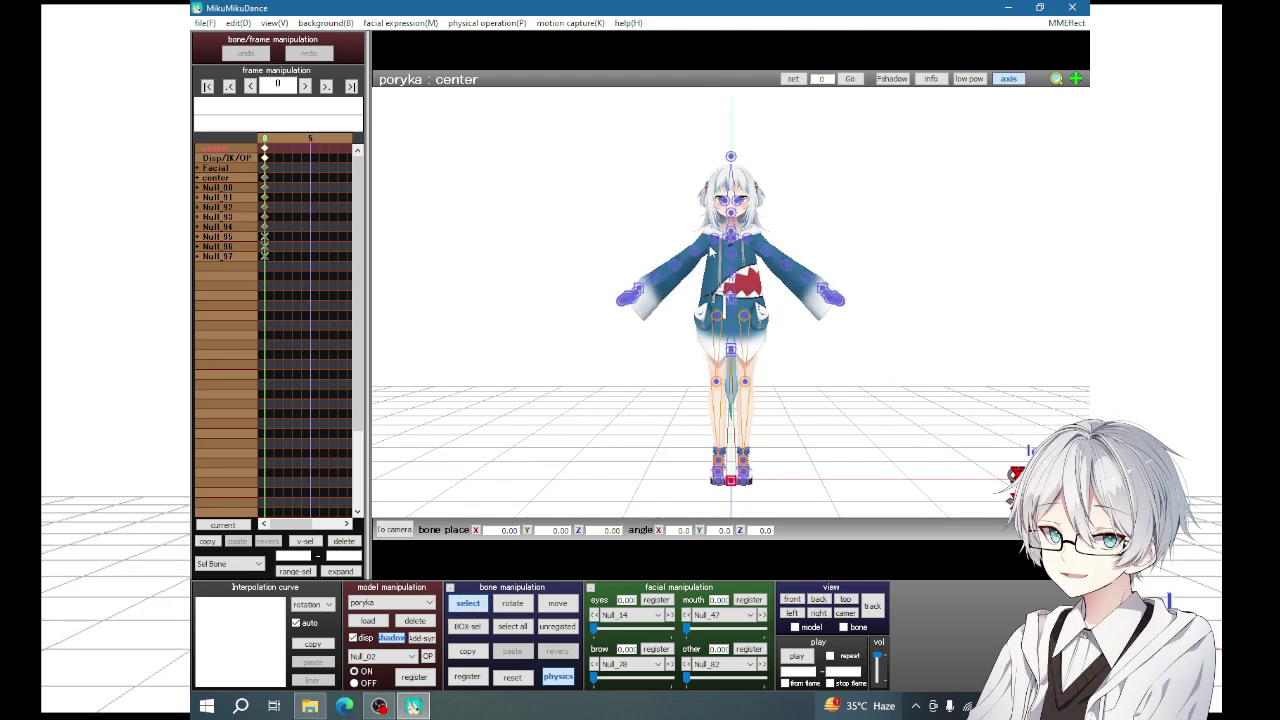
- Raise the arm at the shoulder bone and register it as a keyframe
{"action": "scroll", "coordinate": [905, 353], "scroll_direction": "up", "scroll_amount": 3}
{"action": "scroll", "coordinate": [914, 194], "scroll_direction": "up", "scroll_amount": 3}
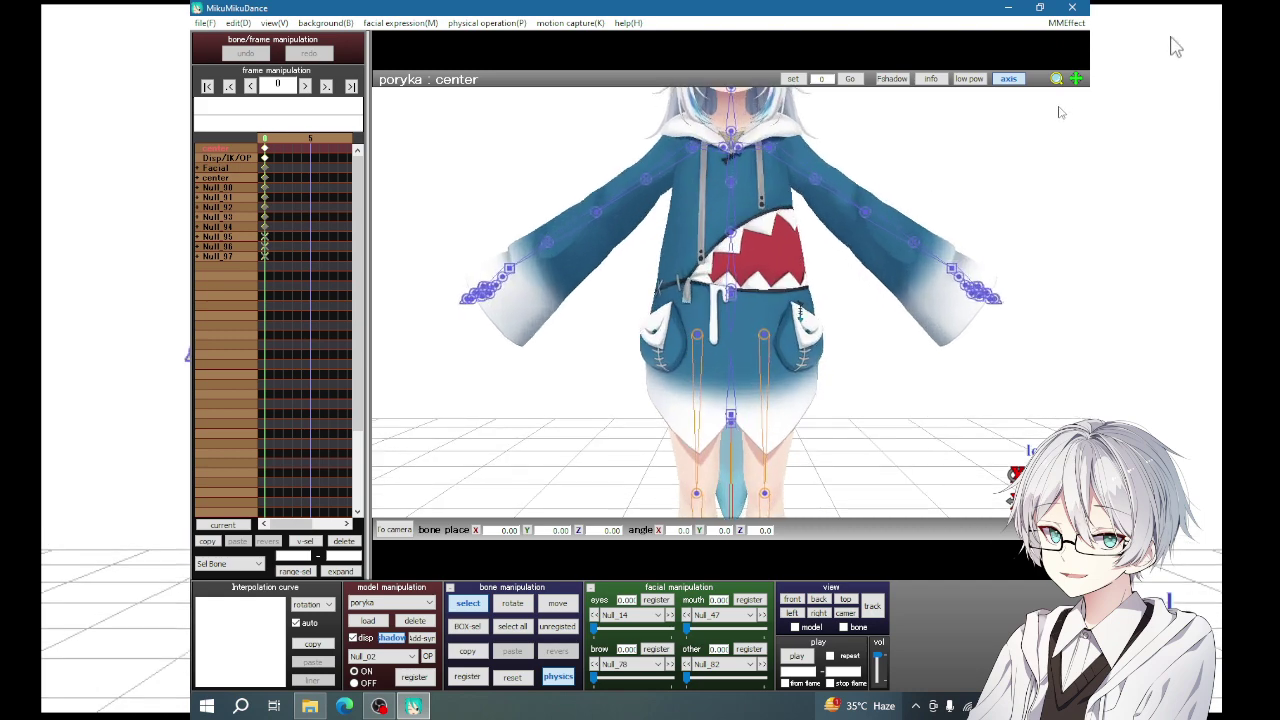
{"action": "middle_click_drag", "start_coordinate": [1040, 70], "coordinate": [1022, 150]}
{"action": "left_click", "coordinate": [697, 236]}
{"action": "left_click", "coordinate": [512, 603]}
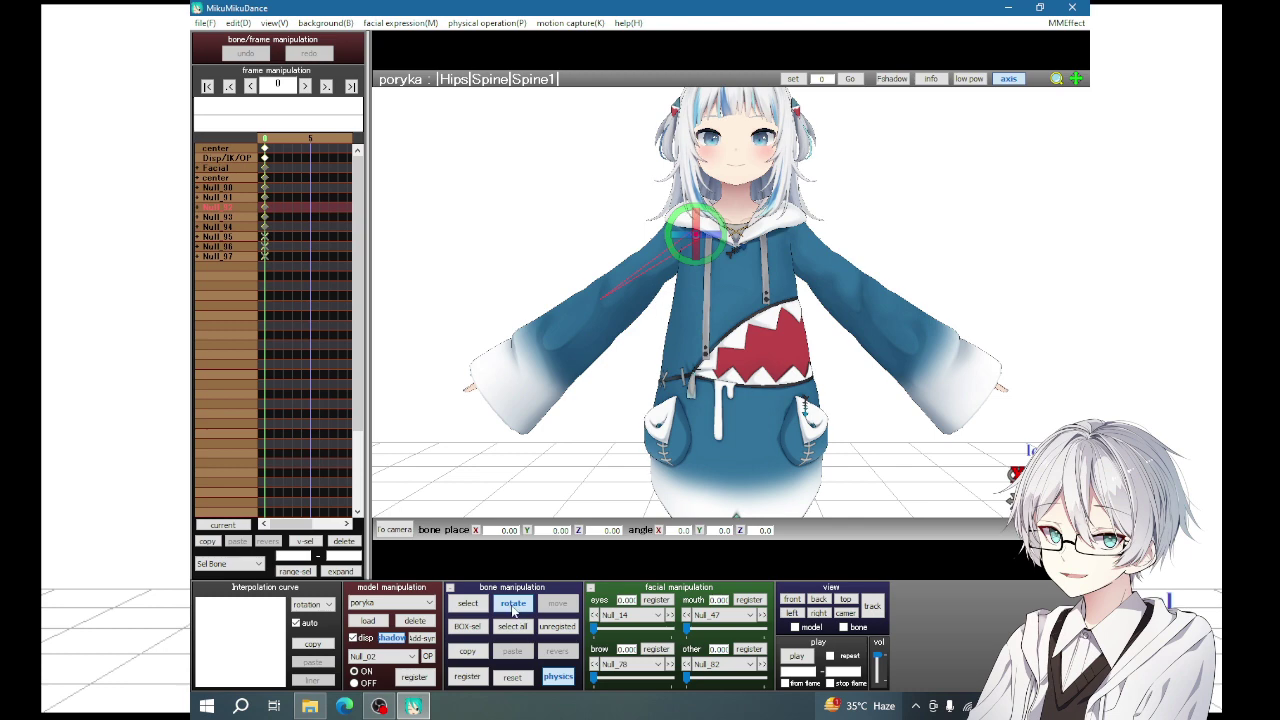
{"action": "mouse_move", "coordinate": [698, 232]}
{"action": "left_mouse_down"}
{"action": "mouse_move", "coordinate": [723, 206]}
{"action": "mouse_move", "coordinate": [716, 188]}
{"action": "mouse_move", "coordinate": [705, 230]}
{"action": "left_mouse_up"}
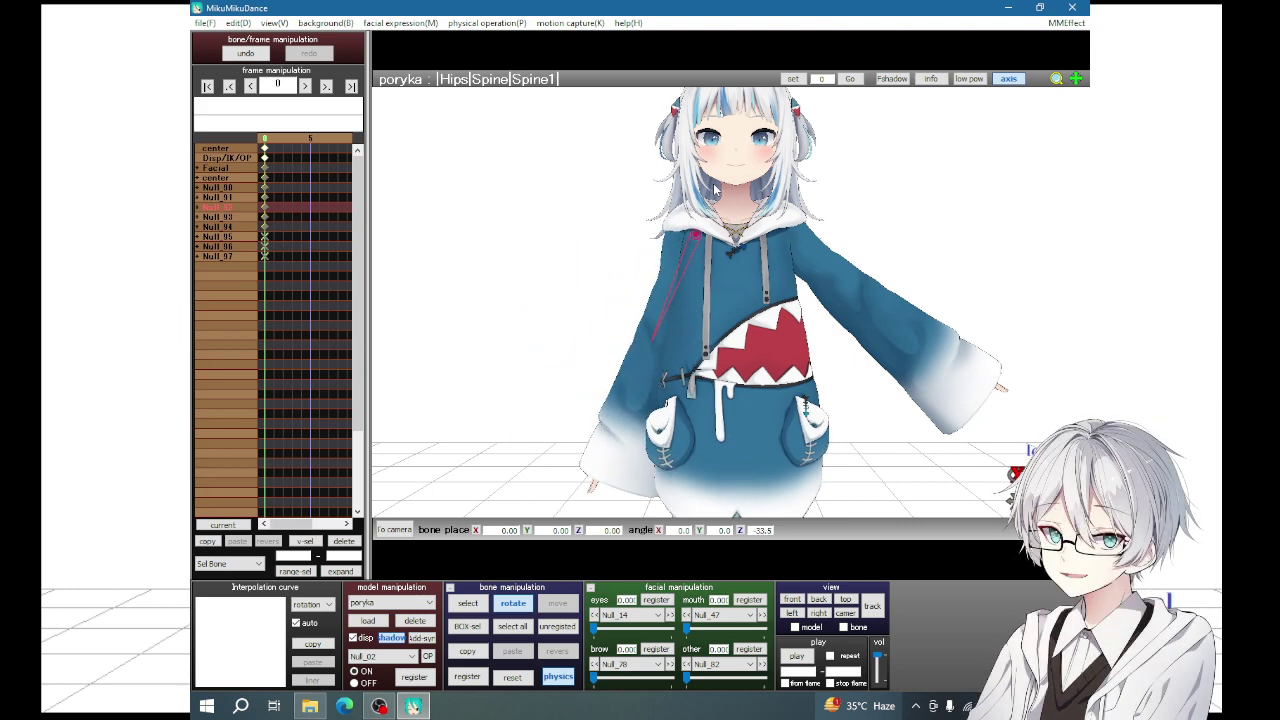
{"action": "left_click", "coordinate": [468, 677]}
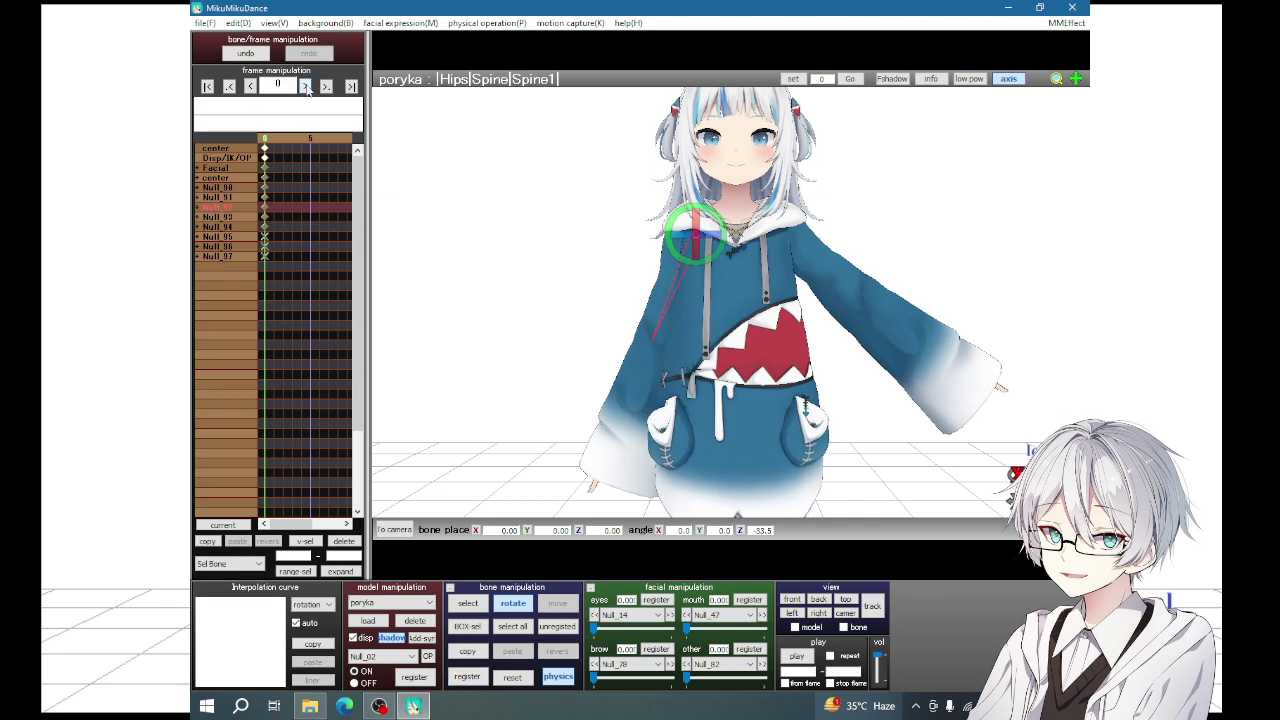
- Rotate the arm back down at frame 0, register it, and mirror the pose
{"action": "left_click", "coordinate": [307, 88]}
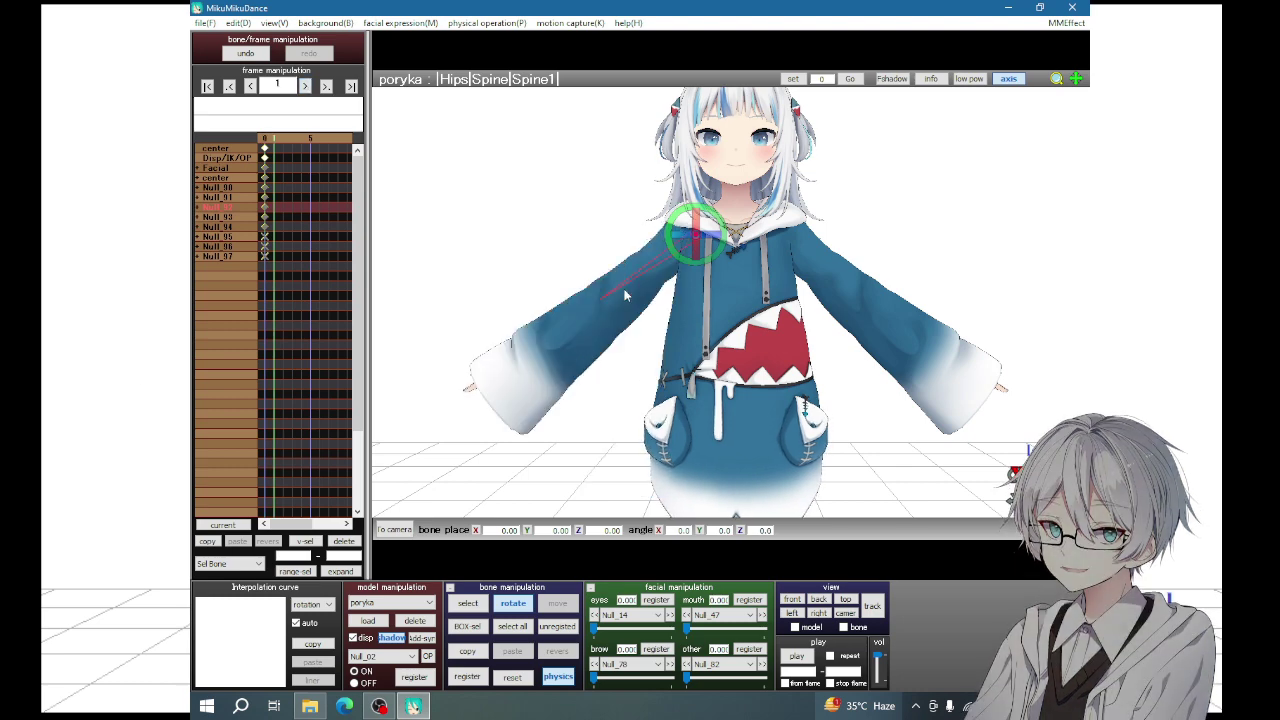
{"action": "left_click", "coordinate": [212, 90]}
{"action": "left_click_drag", "start_coordinate": [679, 262], "coordinate": [690, 287]}
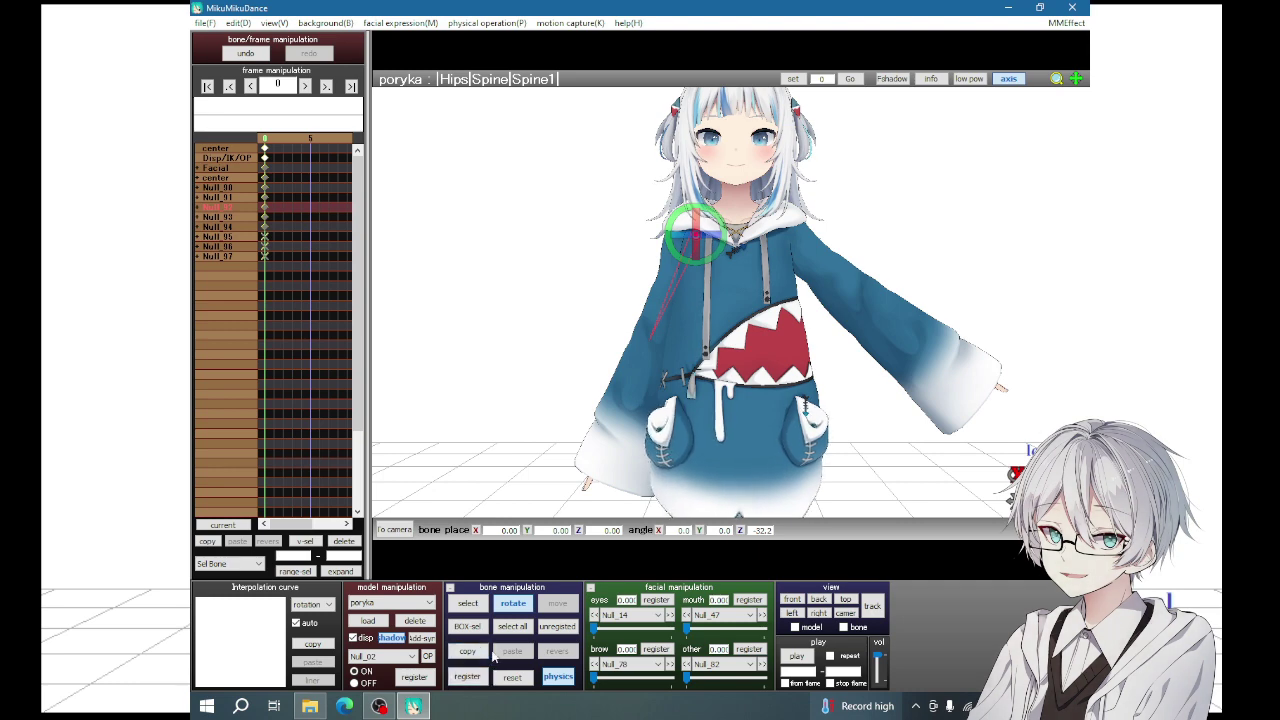
{"action": "left_click", "coordinate": [476, 677]}
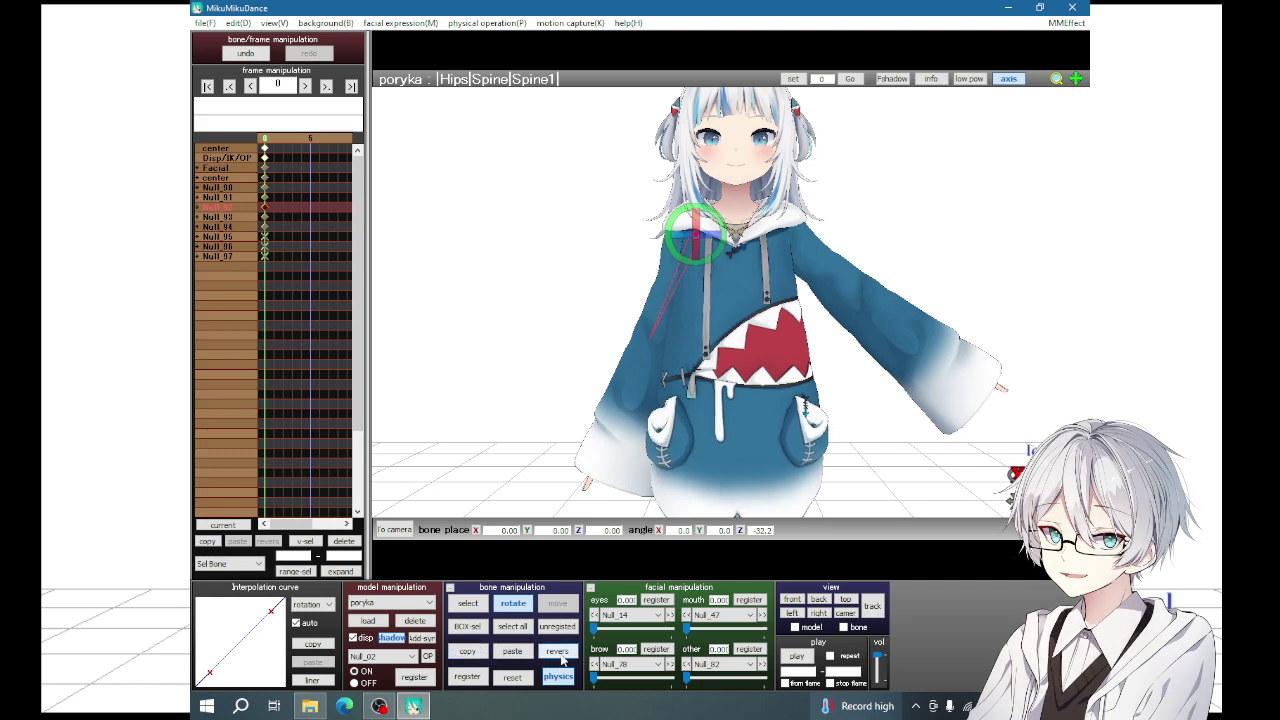
{"action": "left_click", "coordinate": [558, 652]}
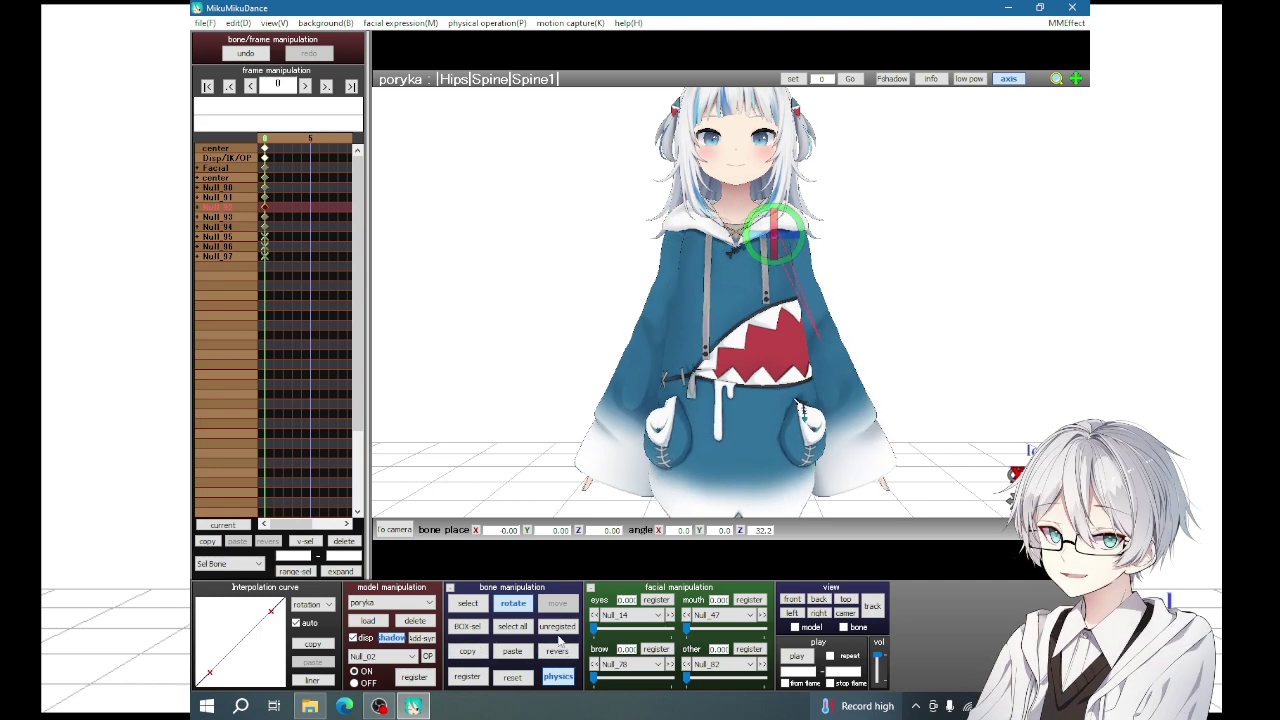
- Clear the bone selection and adjust the zoom
{"action": "left_click", "coordinate": [514, 627]}
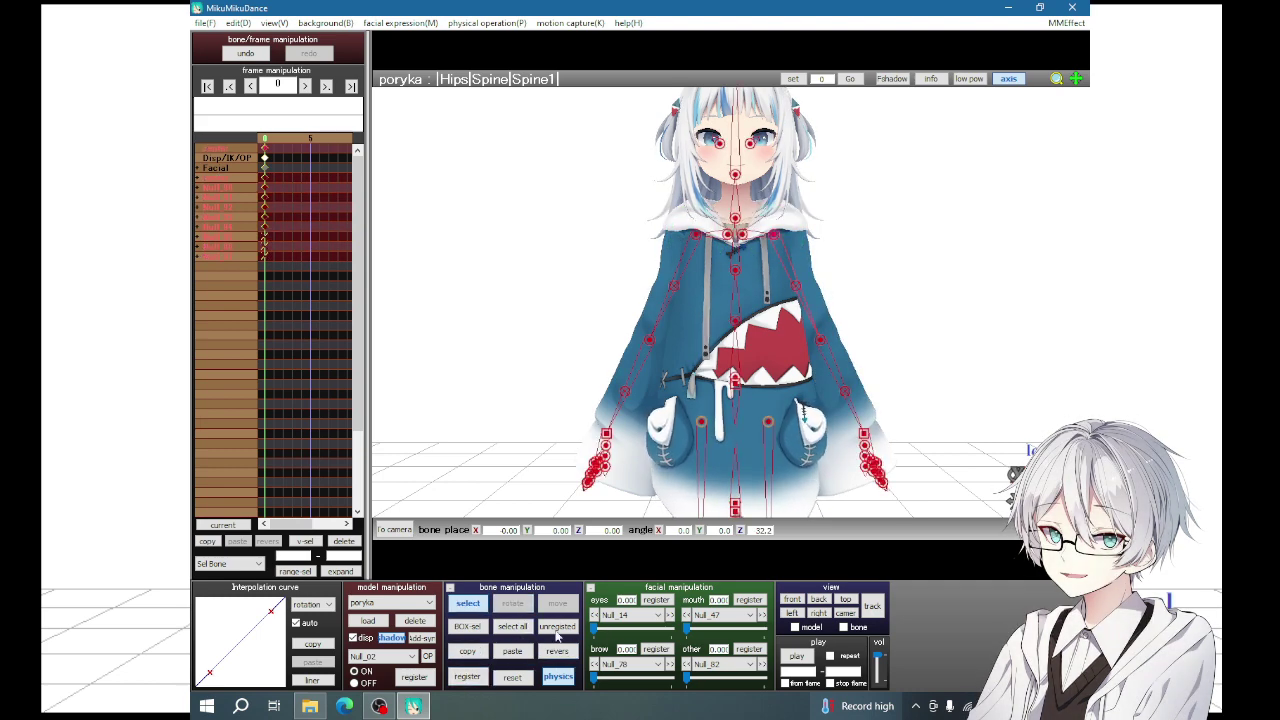
{"action": "left_click", "coordinate": [690, 458]}
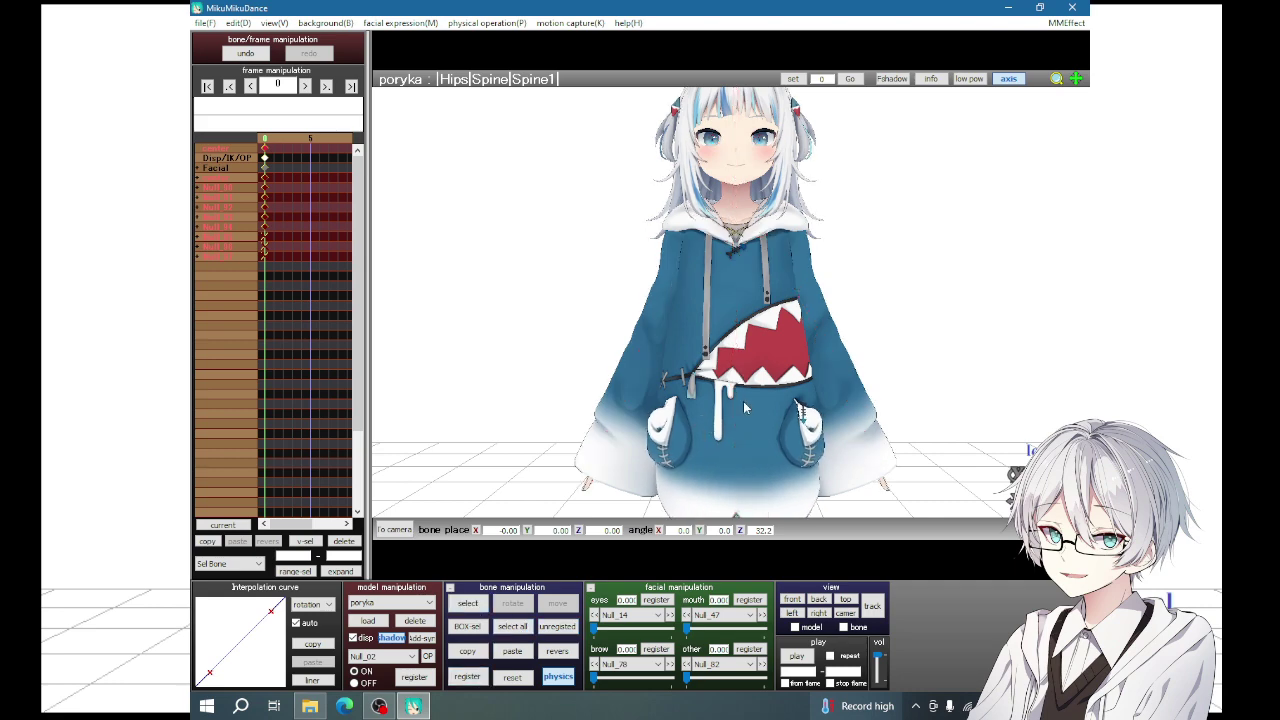
{"action": "scroll", "coordinate": [770, 490], "scroll_direction": "down", "scroll_amount": 5}
{"action": "scroll", "coordinate": [770, 490], "scroll_direction": "up", "scroll_amount": 2}
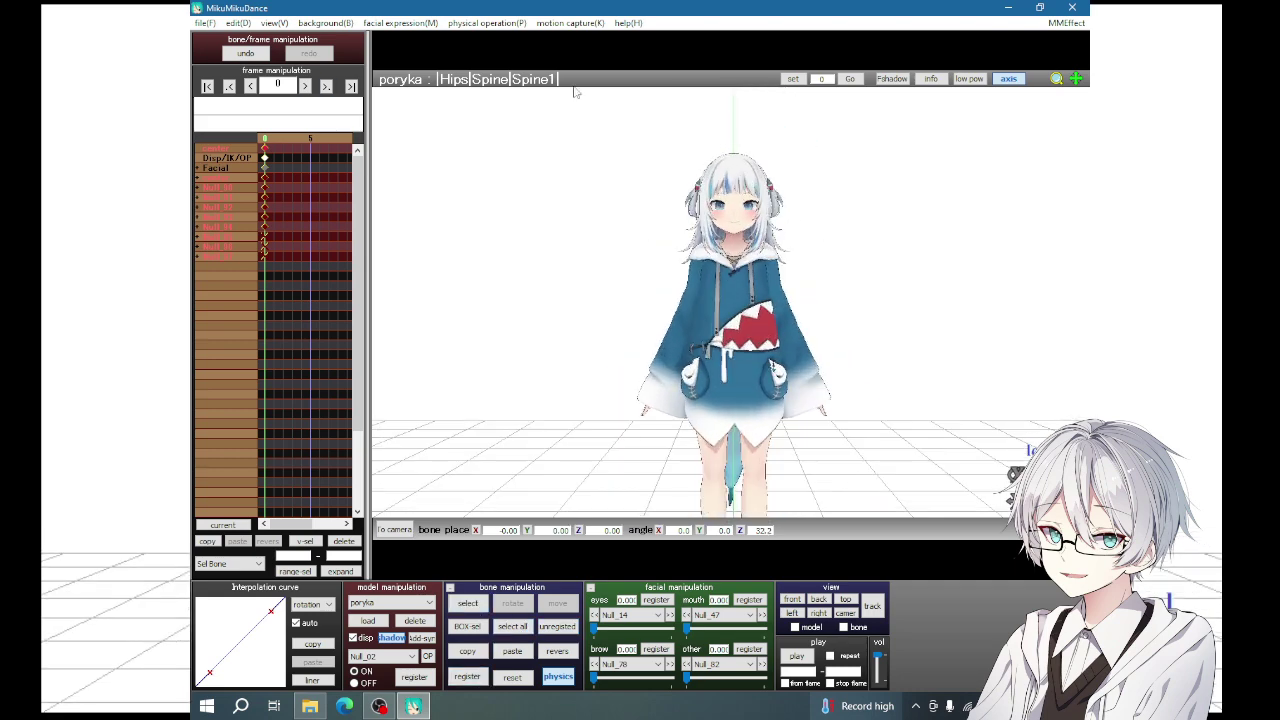
{"action": "left_click", "coordinate": [326, 88]}
- Register keyframes for all bones at frame 0
{"action": "left_click", "coordinate": [275, 155]}
{"action": "key", "text": "Left"}
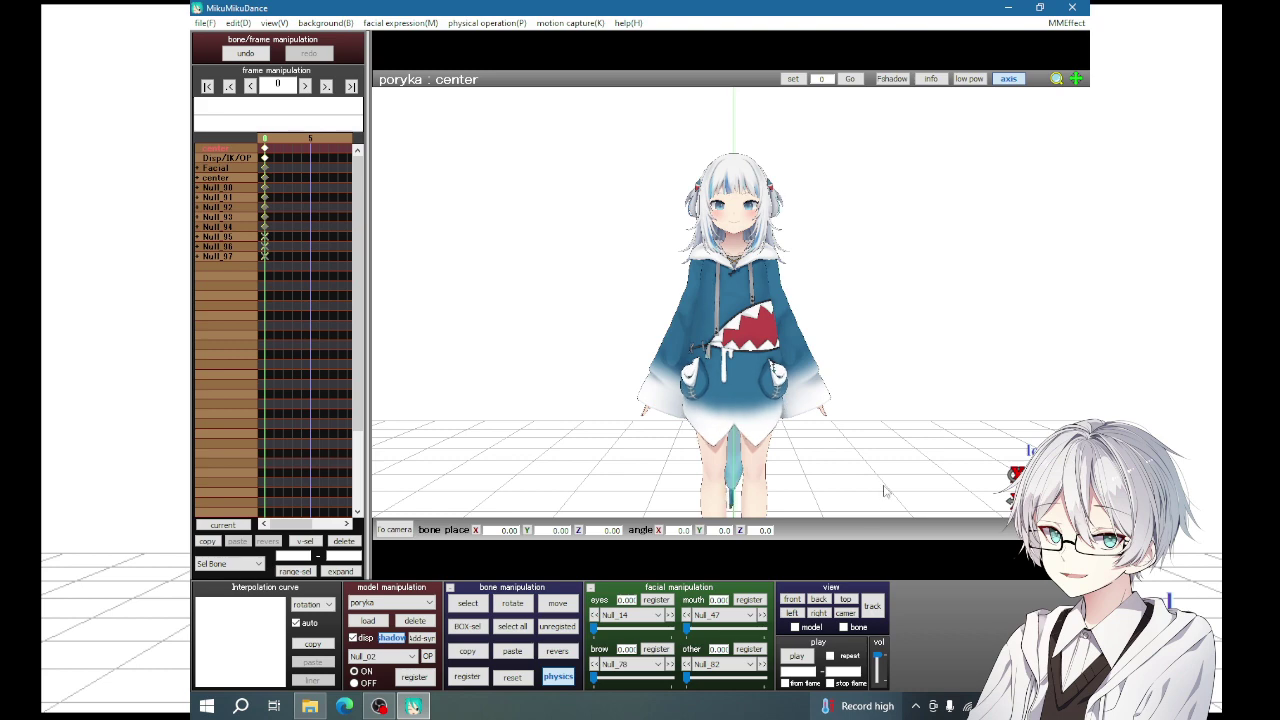
{"action": "scroll", "coordinate": [900, 368], "scroll_direction": "down", "scroll_amount": 3}
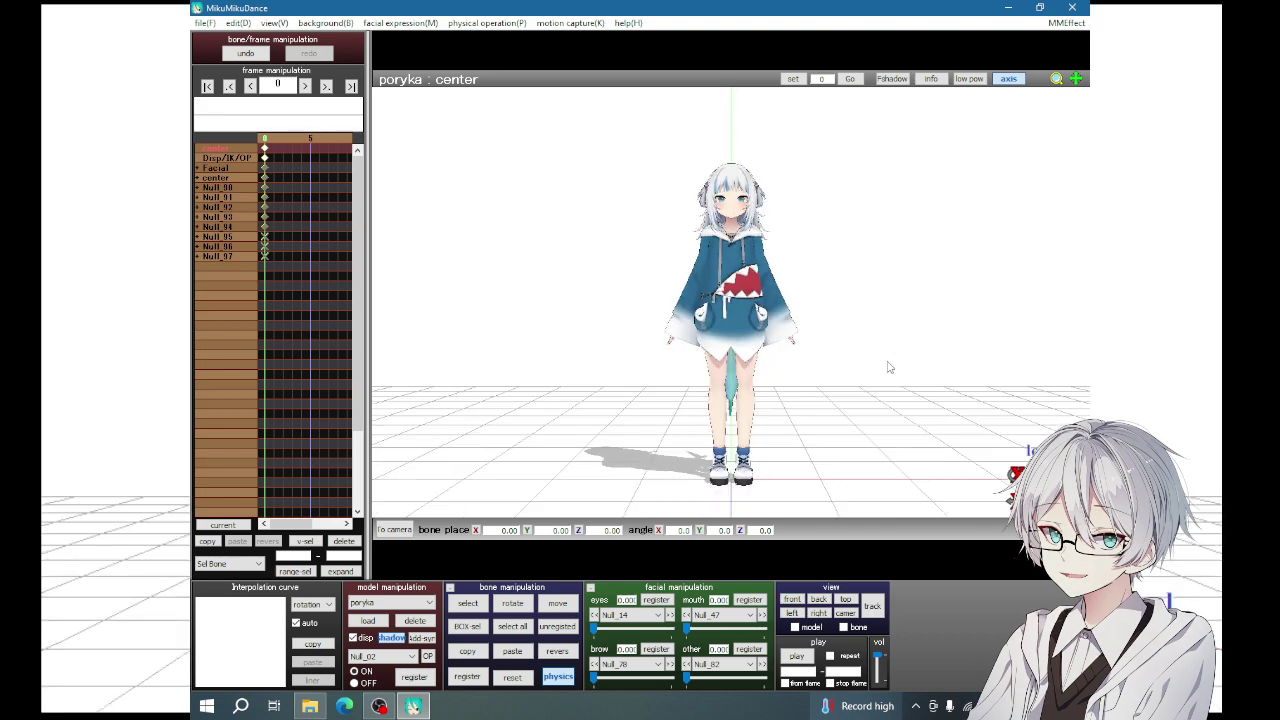
{"action": "left_click", "coordinate": [512, 626]}
{"action": "left_click", "coordinate": [470, 678]}
{"action": "left_click", "coordinate": [766, 484]}
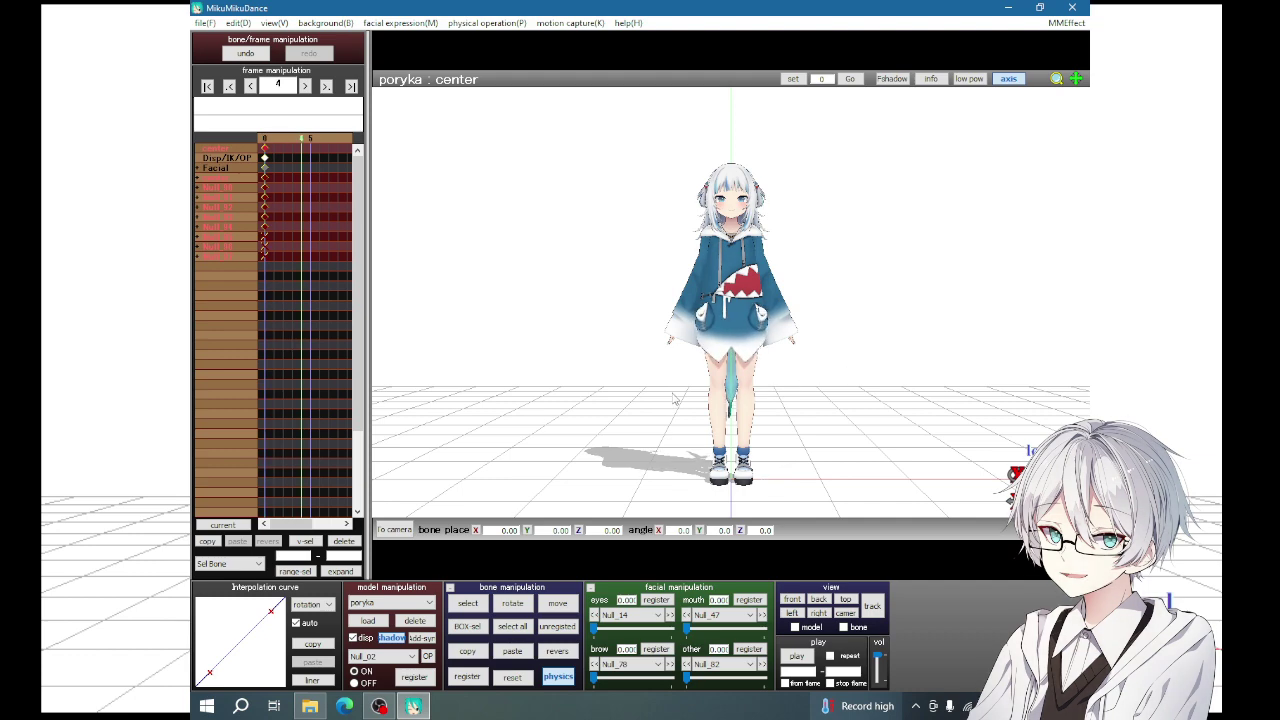
- Select all bones at frame 5 and register their keyframes
{"action": "key", "text": "Right"}
{"action": "key", "text": "Right"}
{"action": "key", "text": "Right"}
{"action": "left_click", "coordinate": [512, 626]}
{"action": "left_click", "coordinate": [475, 607]}
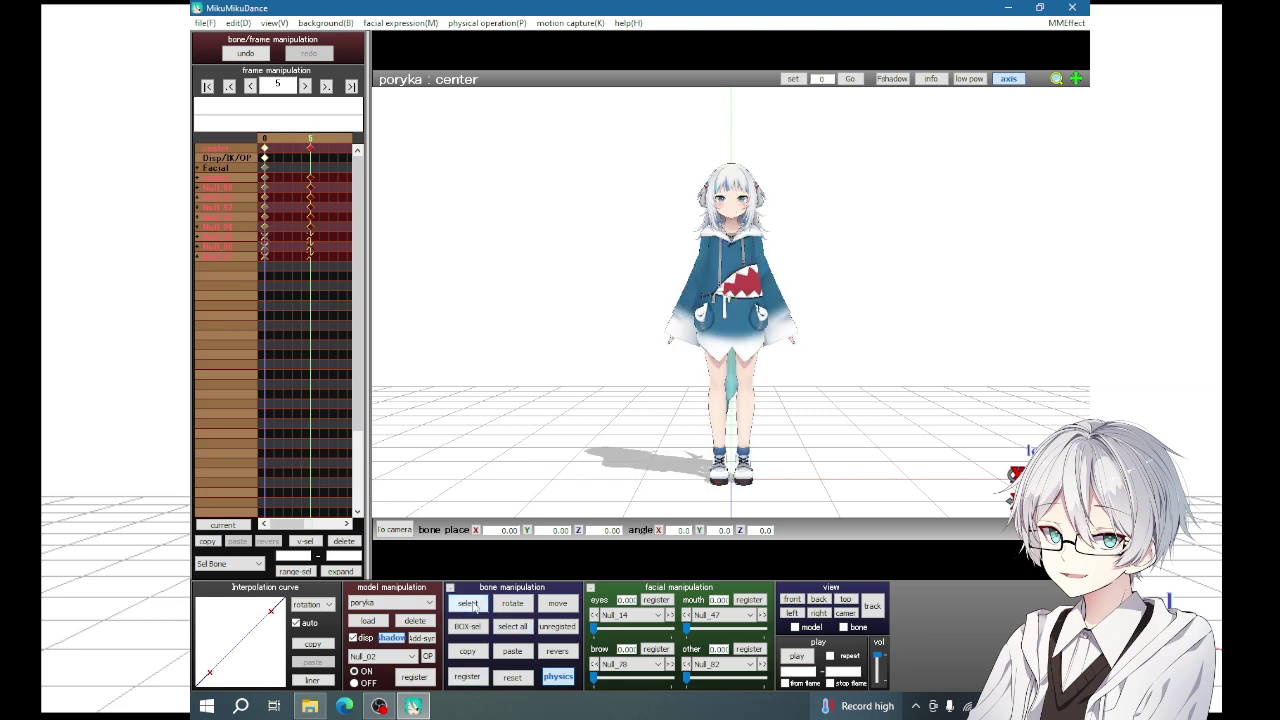
{"action": "key", "text": "Right"}
{"action": "left_click", "coordinate": [476, 606]}
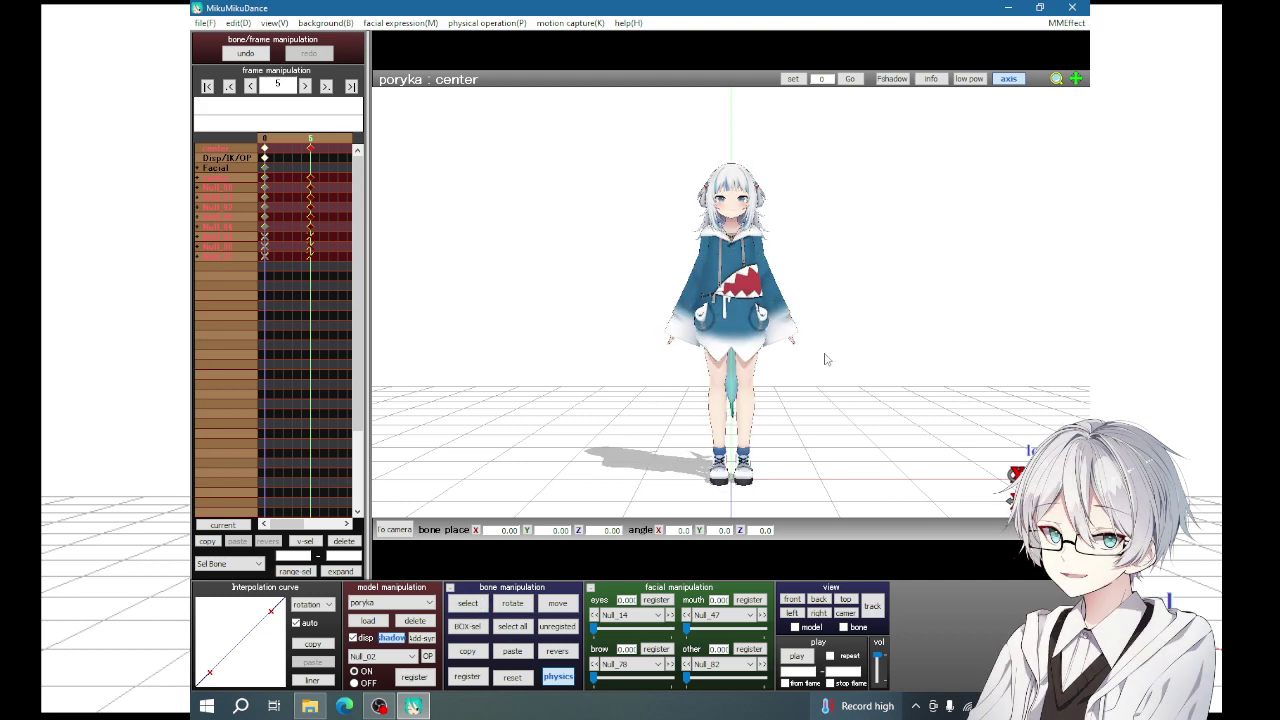
{"action": "key", "text": "super"}
{"action": "left_click", "coordinate": [717, 7]}
{"action": "scroll", "coordinate": [815, 443], "scroll_direction": "up", "scroll_amount": 3}
{"action": "scroll", "coordinate": [830, 435], "scroll_direction": "down", "scroll_amount": 3}
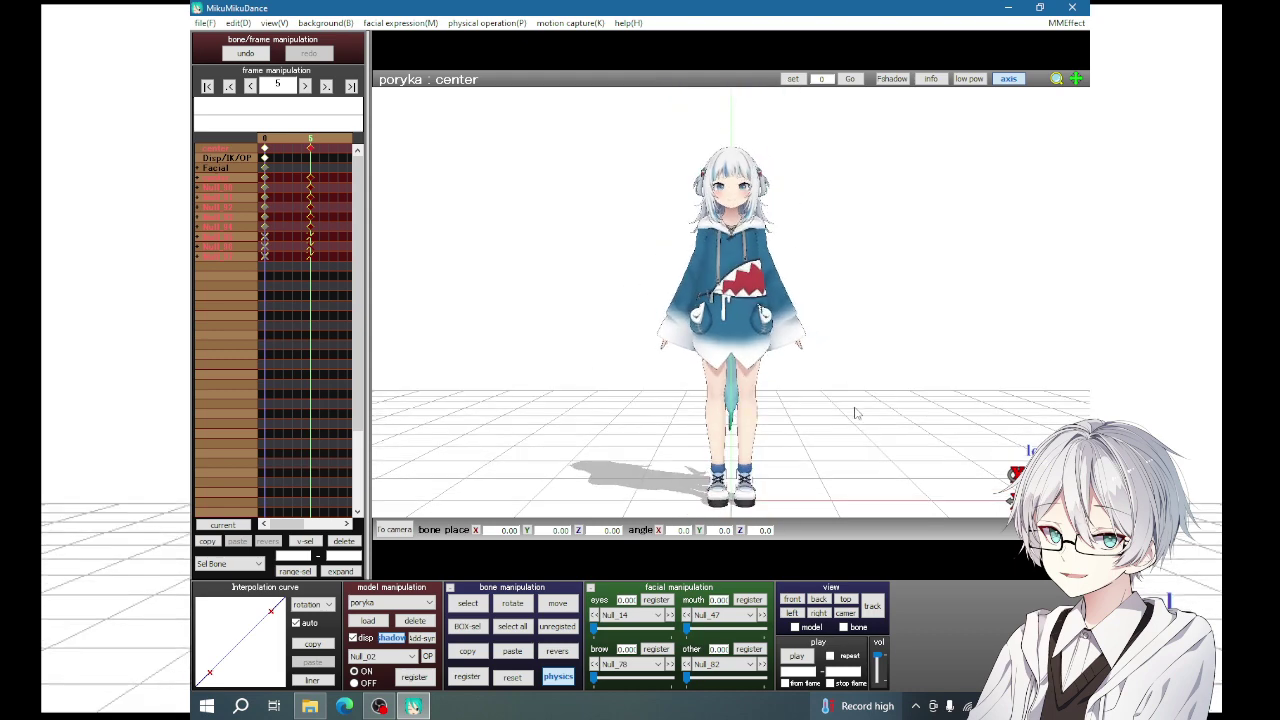
{"action": "scroll", "coordinate": [858, 421], "scroll_direction": "up", "scroll_amount": 1}
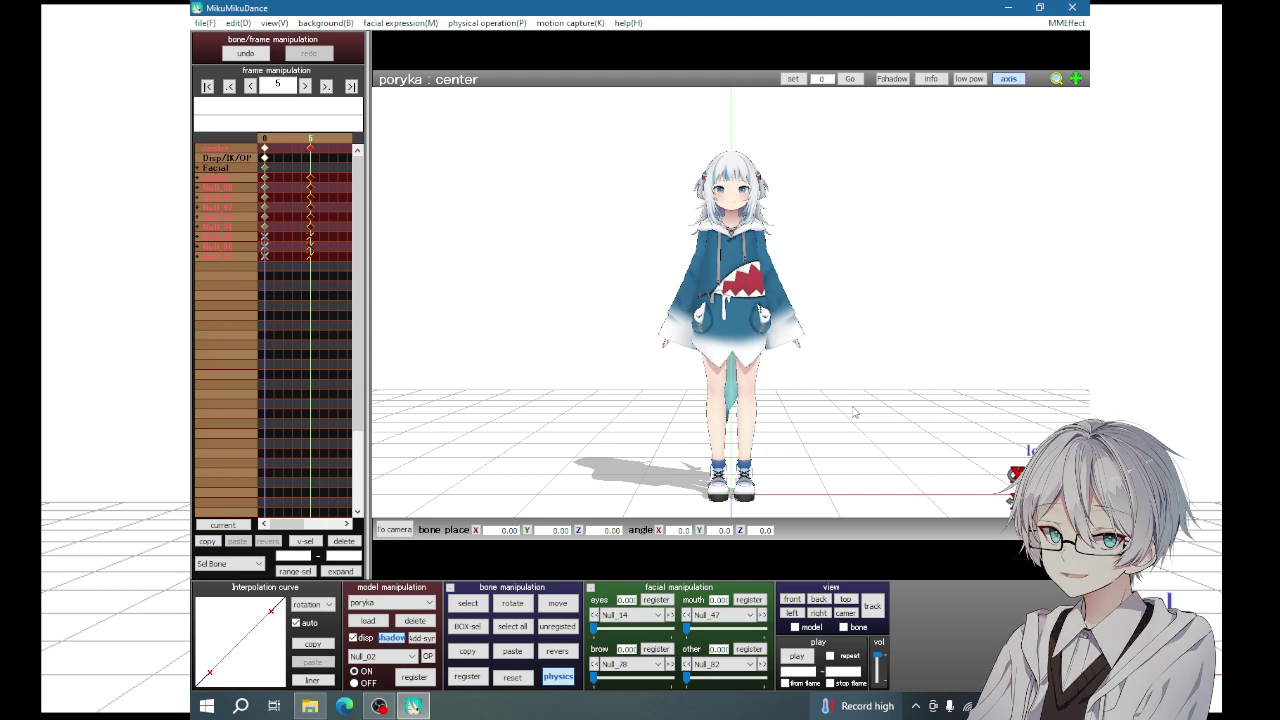
- Register keyframes for all bones at frame 10
{"action": "key", "text": "Right"}
{"action": "key", "text": "Right"}
{"action": "key", "text": "Right"}
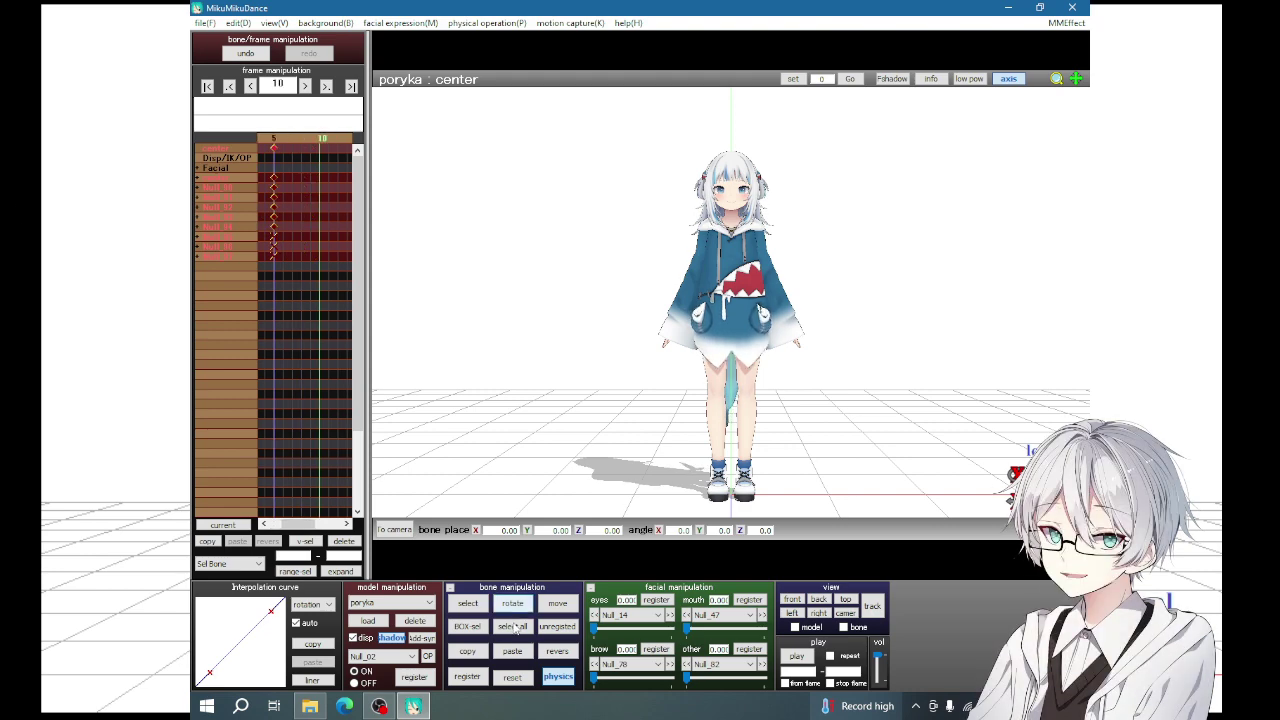
{"action": "left_click", "coordinate": [513, 627]}
{"action": "left_click", "coordinate": [467, 677]}
{"action": "left_click", "coordinate": [866, 349]}
{"action": "scroll", "coordinate": [870, 300], "scroll_direction": "up", "scroll_amount": 3}
{"action": "scroll", "coordinate": [917, 257], "scroll_direction": "up", "scroll_amount": 1}
{"action": "scroll", "coordinate": [917, 257], "scroll_direction": "up", "scroll_amount": 2}
{"action": "scroll", "coordinate": [917, 257], "scroll_direction": "up", "scroll_amount": 2}
{"action": "scroll", "coordinate": [917, 257], "scroll_direction": "up", "scroll_amount": 1}
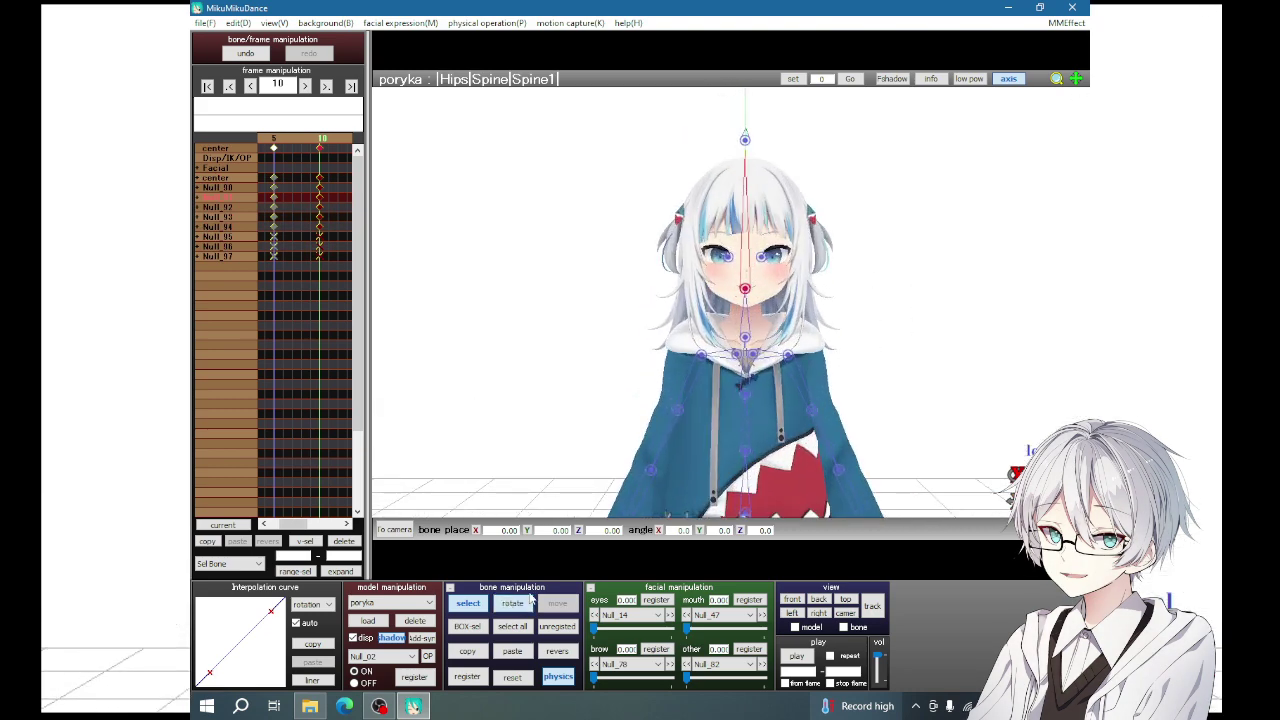
- Tilt Spine1 to −4.6 on X and register all bones at frame 10
{"action": "key", "text": "x"}
{"action": "left_click_drag", "start_coordinate": [745, 316], "coordinate": [745, 326]}
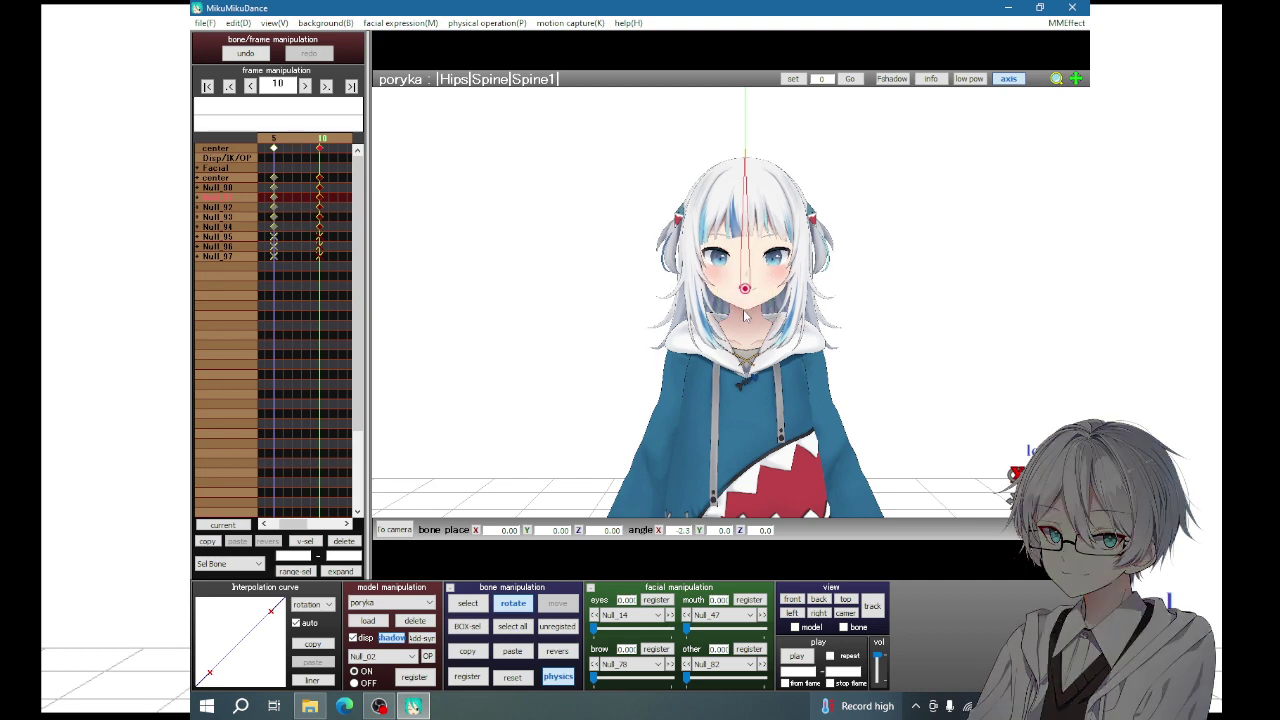
{"action": "left_click", "coordinate": [527, 627]}
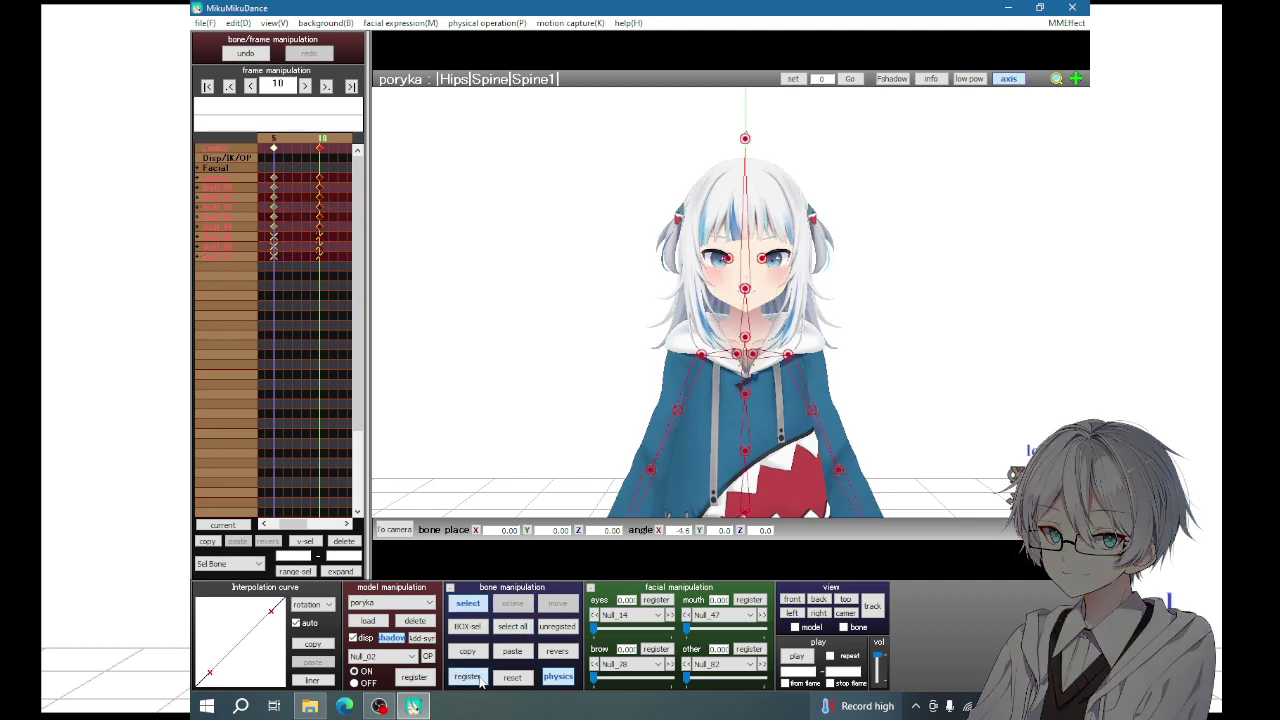
{"action": "left_click", "coordinate": [792, 599]}
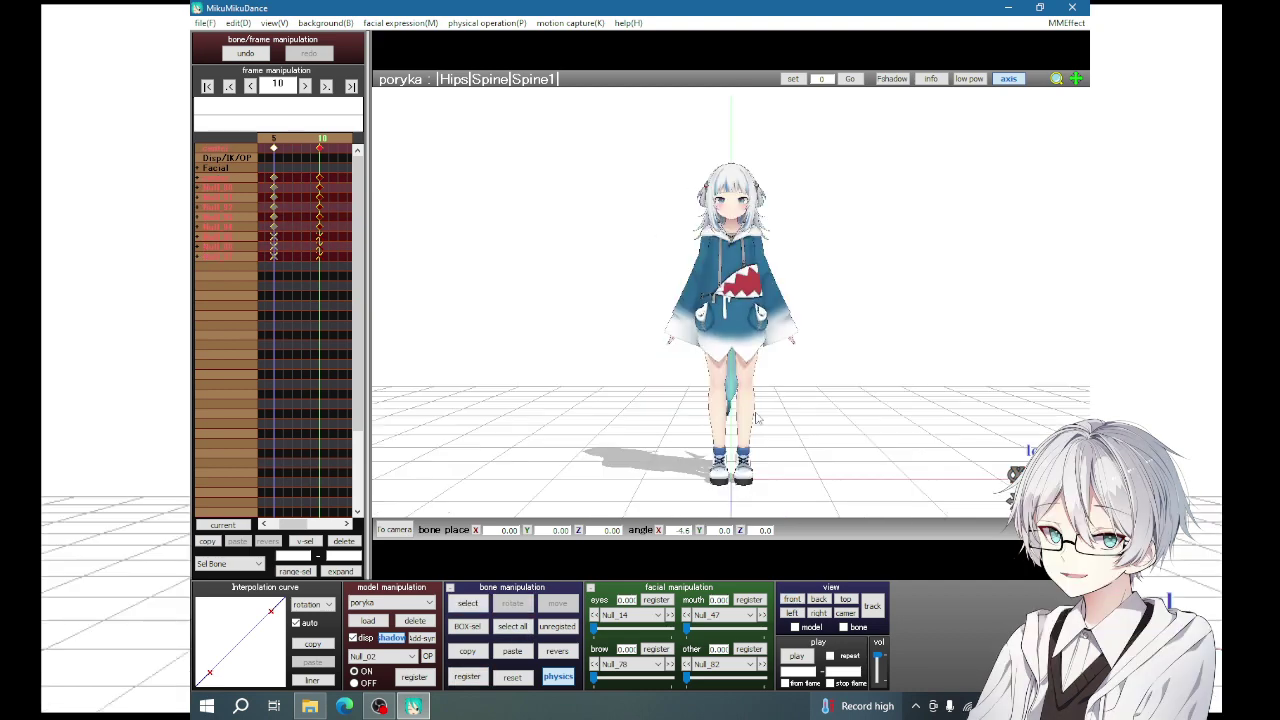
{"action": "key", "text": "Right"}
{"action": "key", "text": "Right"}
{"action": "key", "text": "Right"}
{"action": "key", "text": "Right"}
{"action": "key", "text": "Left"}
{"action": "key", "text": "Left"}
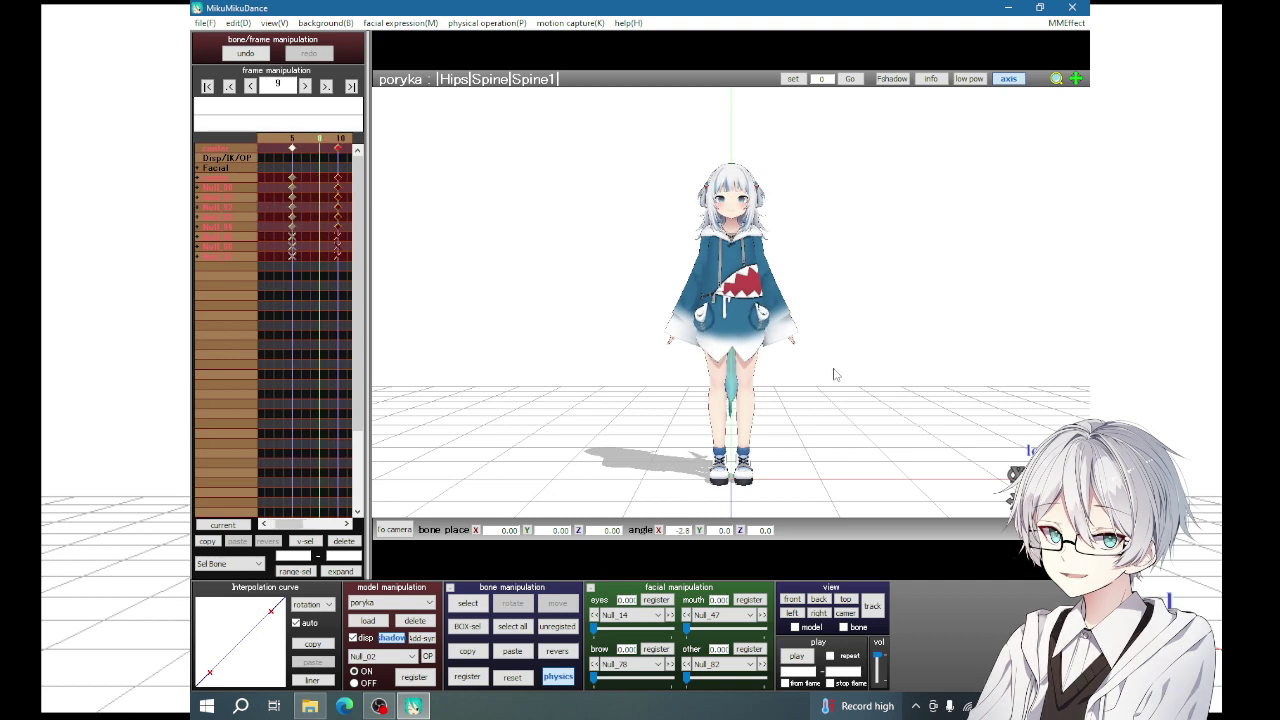
{"action": "key", "text": "Left"}
{"action": "key", "text": "Left"}
{"action": "scroll", "coordinate": [860, 330], "scroll_direction": "up", "scroll_amount": 3}
{"action": "scroll", "coordinate": [860, 330], "scroll_direction": "up", "scroll_amount": 3}
{"action": "scroll", "coordinate": [860, 330], "scroll_direction": "down", "scroll_amount": 1}
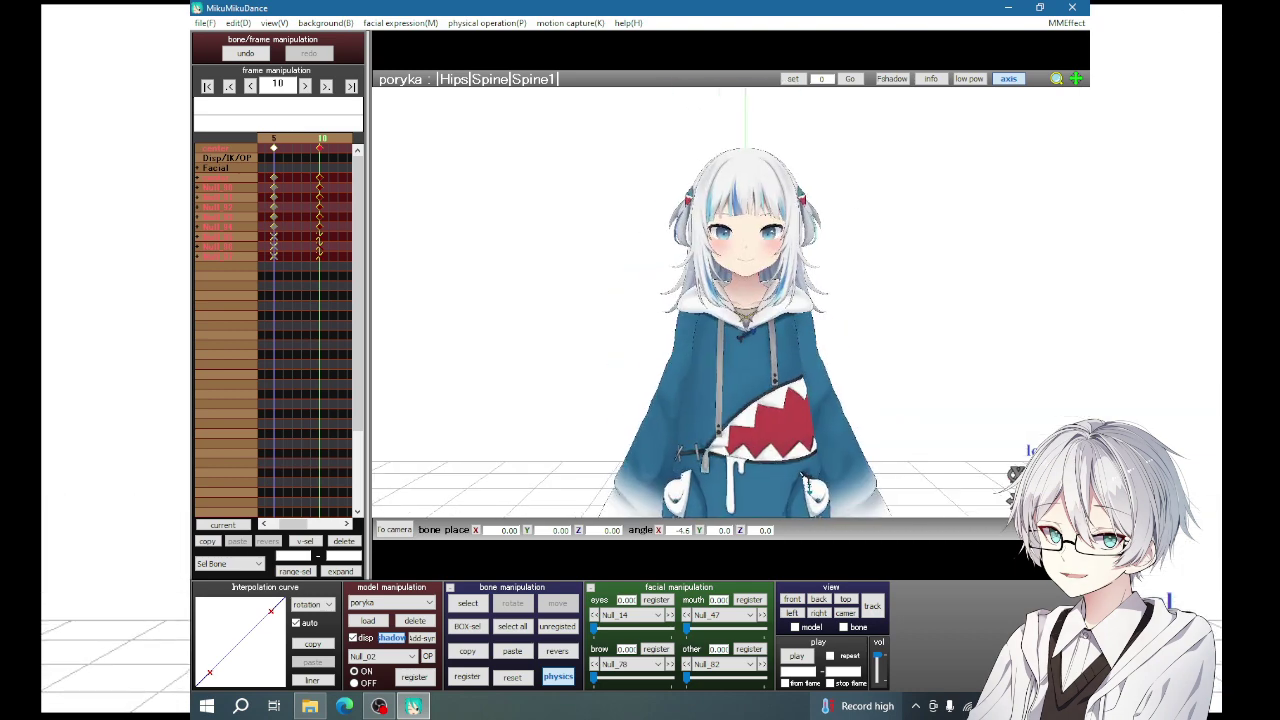
{"action": "left_click", "coordinate": [792, 599]}
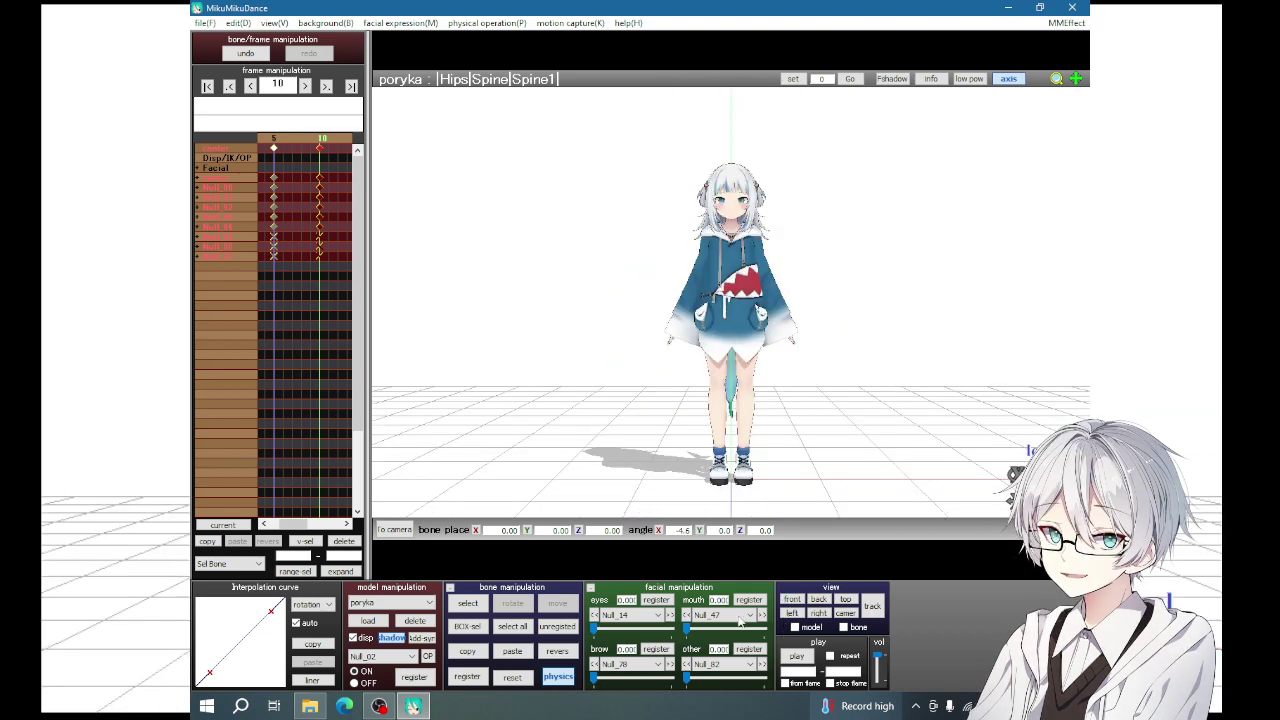
{"action": "left_click", "coordinate": [512, 626]}
{"action": "key", "text": "Right"}
{"action": "key", "text": "Right"}
{"action": "key", "text": "Right"}
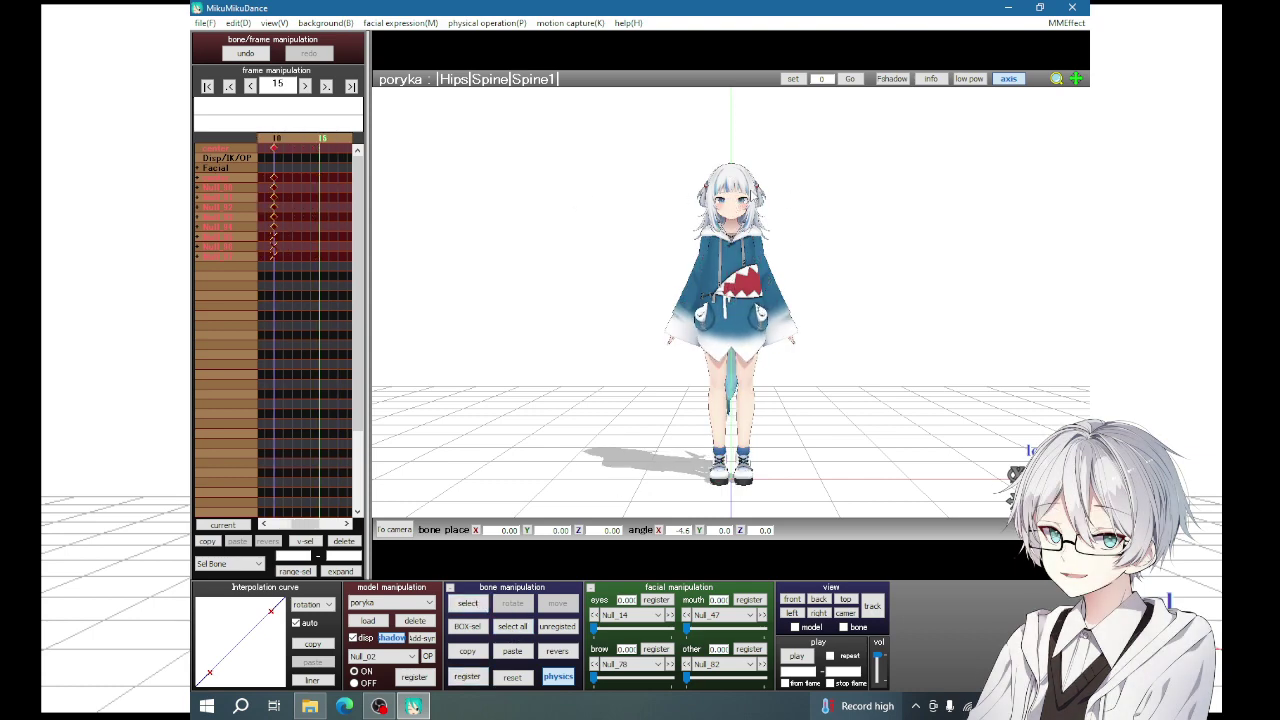
{"action": "key", "text": "Left"}
{"action": "key", "text": "Left"}
{"action": "key", "text": "Left"}
{"action": "key", "text": "Left"}
{"action": "key", "text": "Left"}
{"action": "key", "text": "Left"}
{"action": "key", "text": "Left"}
{"action": "key", "text": "Left"}
{"action": "key", "text": "Left"}
{"action": "key", "text": "Left"}
{"action": "key", "text": "Right"}
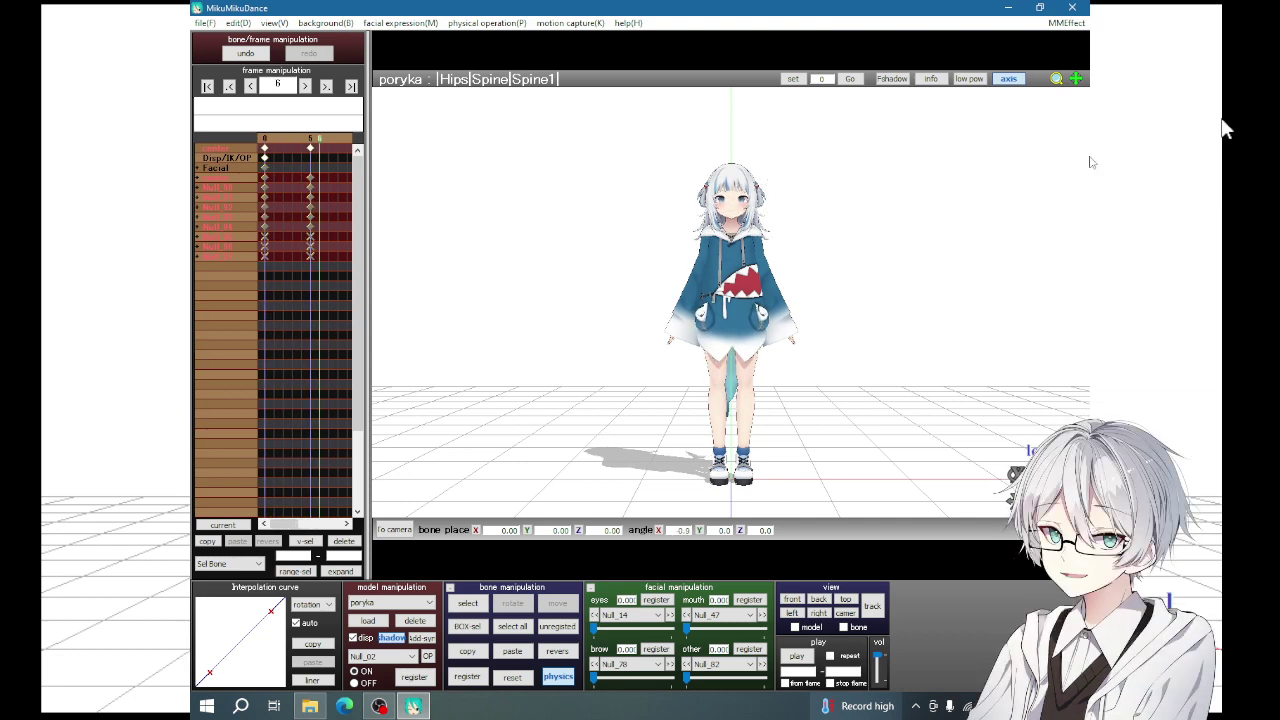
{"action": "scroll", "coordinate": [900, 330], "scroll_direction": "up", "scroll_amount": 5}
{"action": "scroll", "coordinate": [900, 330], "scroll_direction": "up", "scroll_amount": 2}
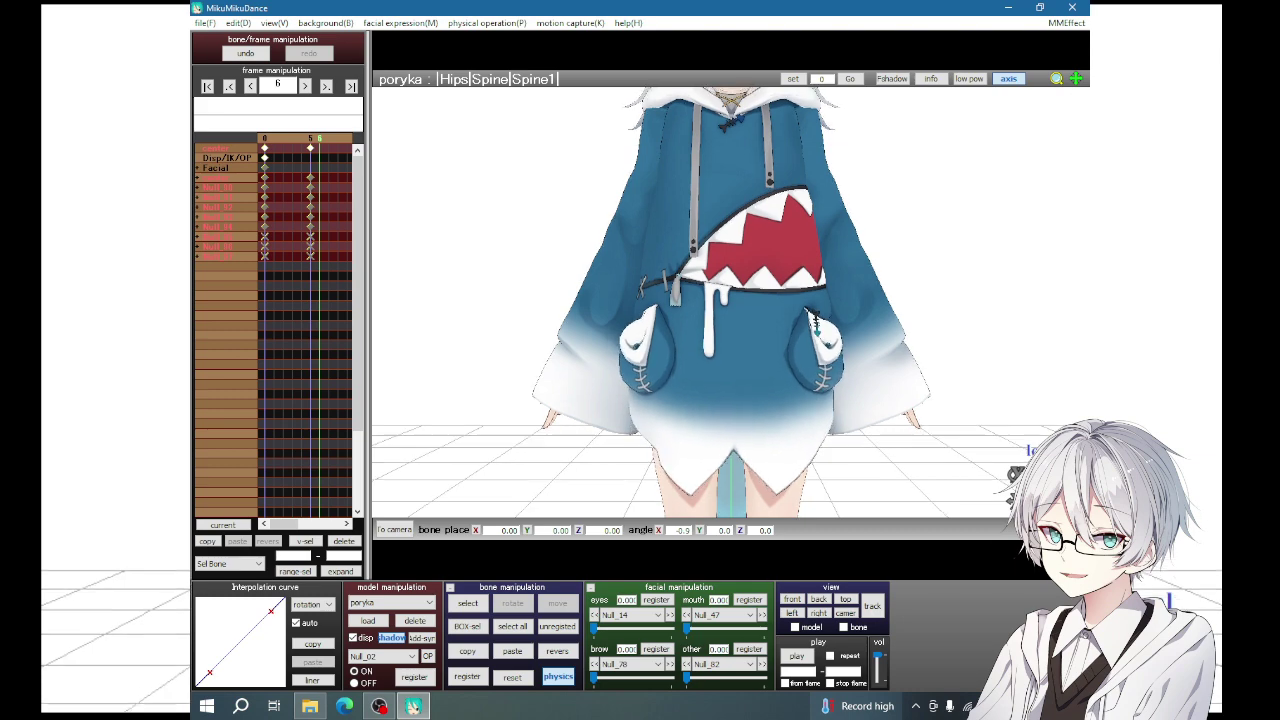
{"action": "middle_click_drag", "start_coordinate": [900, 330], "coordinate": [900, 420]}
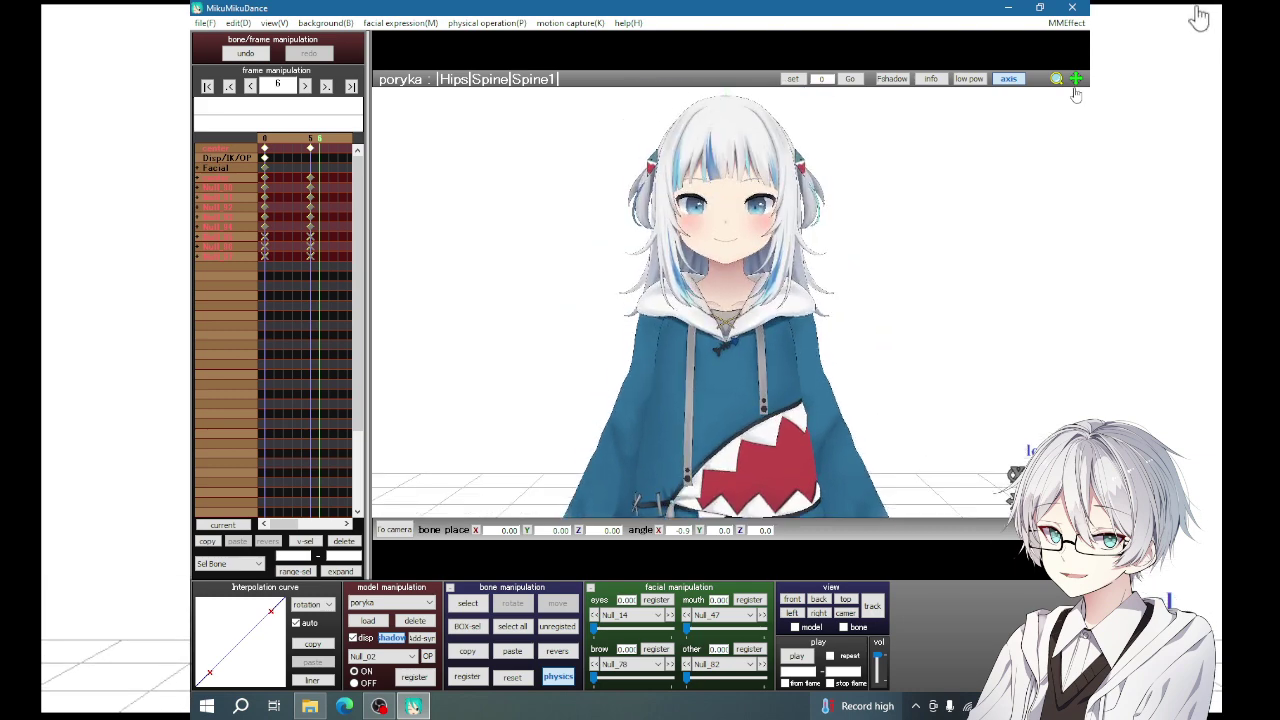
{"action": "key", "text": "Right"}
{"action": "key", "text": "Right"}
{"action": "key", "text": "Right"}
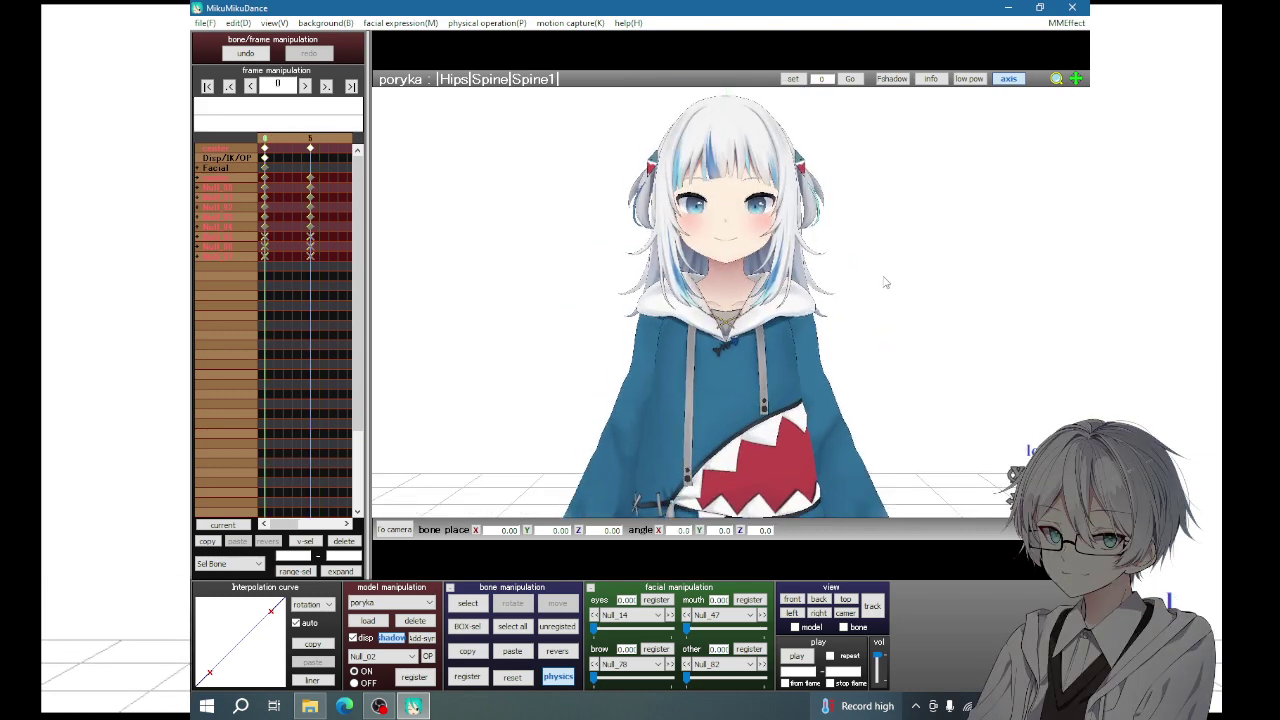
{"action": "key", "text": "Left"}
{"action": "key", "text": "Left"}
{"action": "key", "text": "Left"}
{"action": "key", "text": "Left"}
{"action": "key", "text": "Left"}
{"action": "key", "text": "Left"}
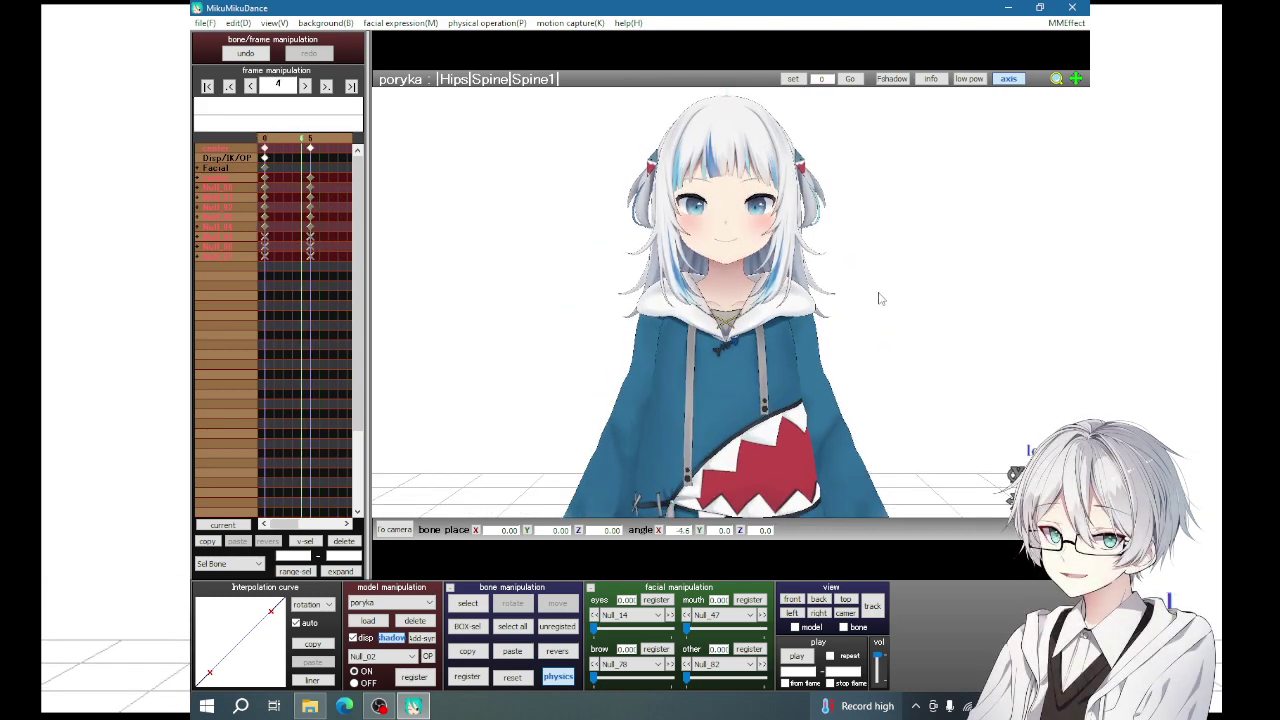
{"action": "key", "text": "Left"}
{"action": "key", "text": "Left"}
{"action": "key", "text": "Left"}
{"action": "key", "text": "Left"}
{"action": "key", "text": "Left"}
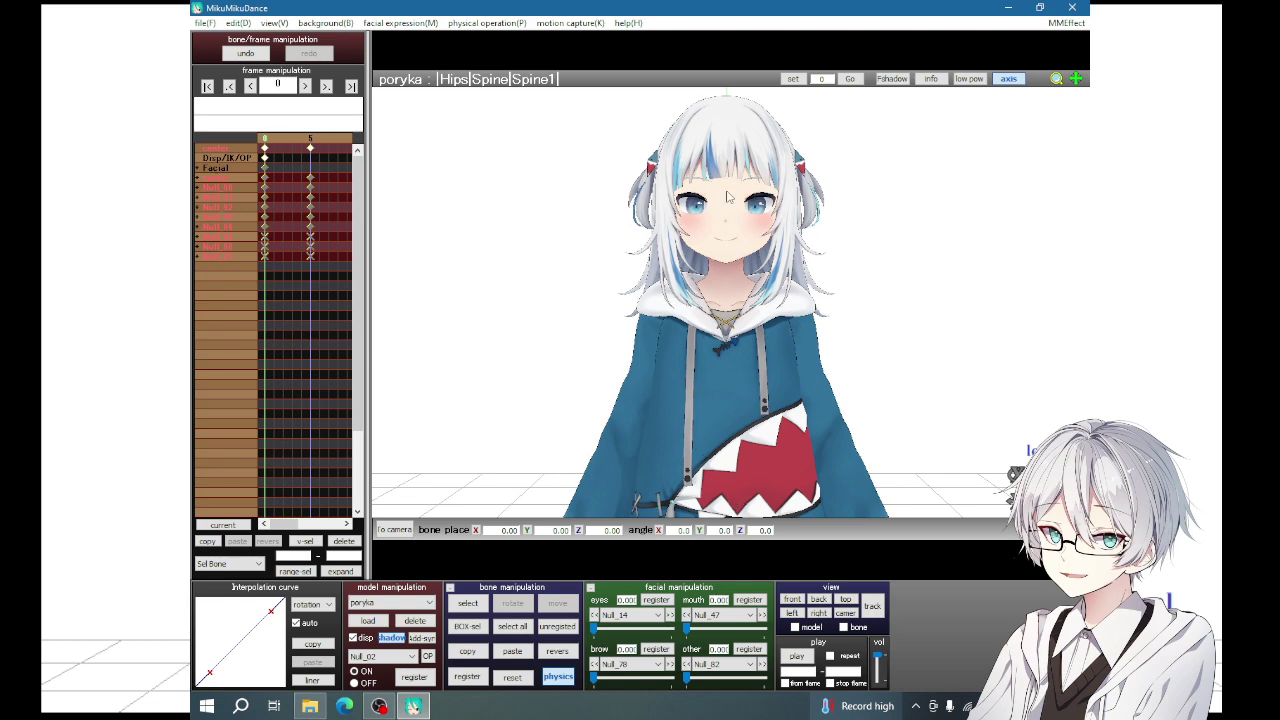
- Apply the Null_46 eye morph at full strength
{"action": "left_click", "coordinate": [628, 614]}
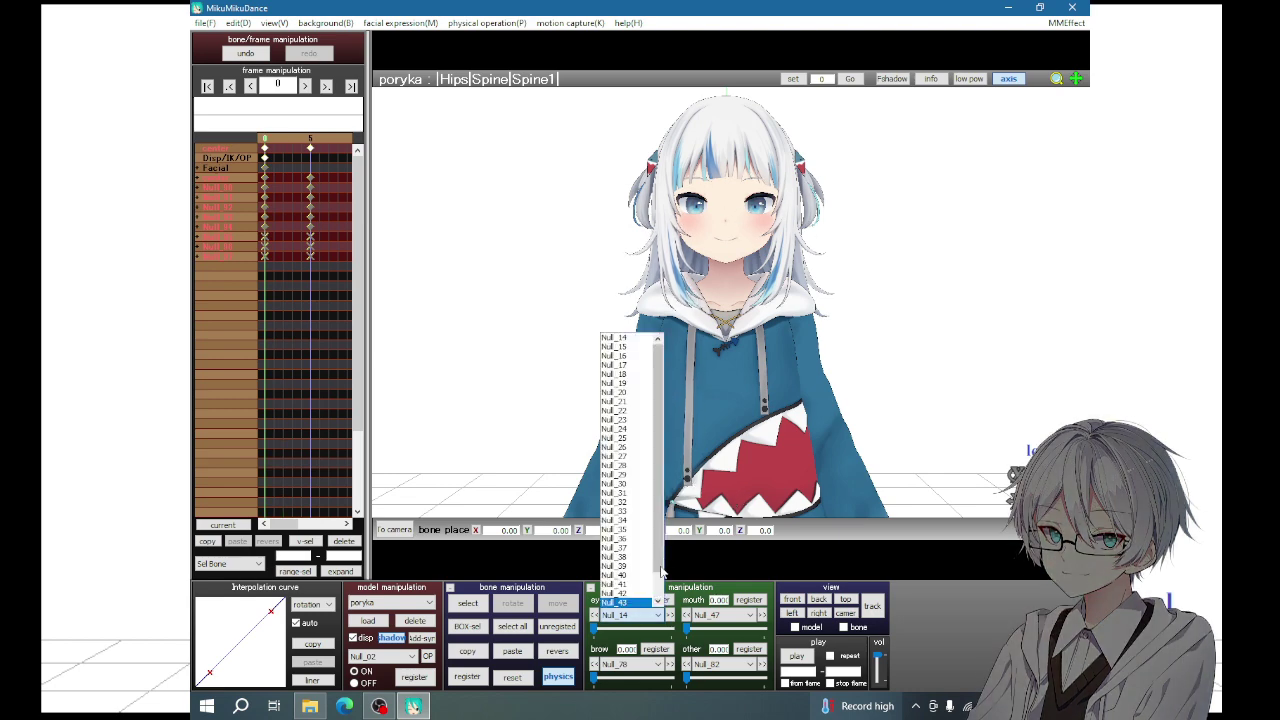
{"action": "scroll", "coordinate": [628, 470], "scroll_direction": "up", "scroll_amount": 1}
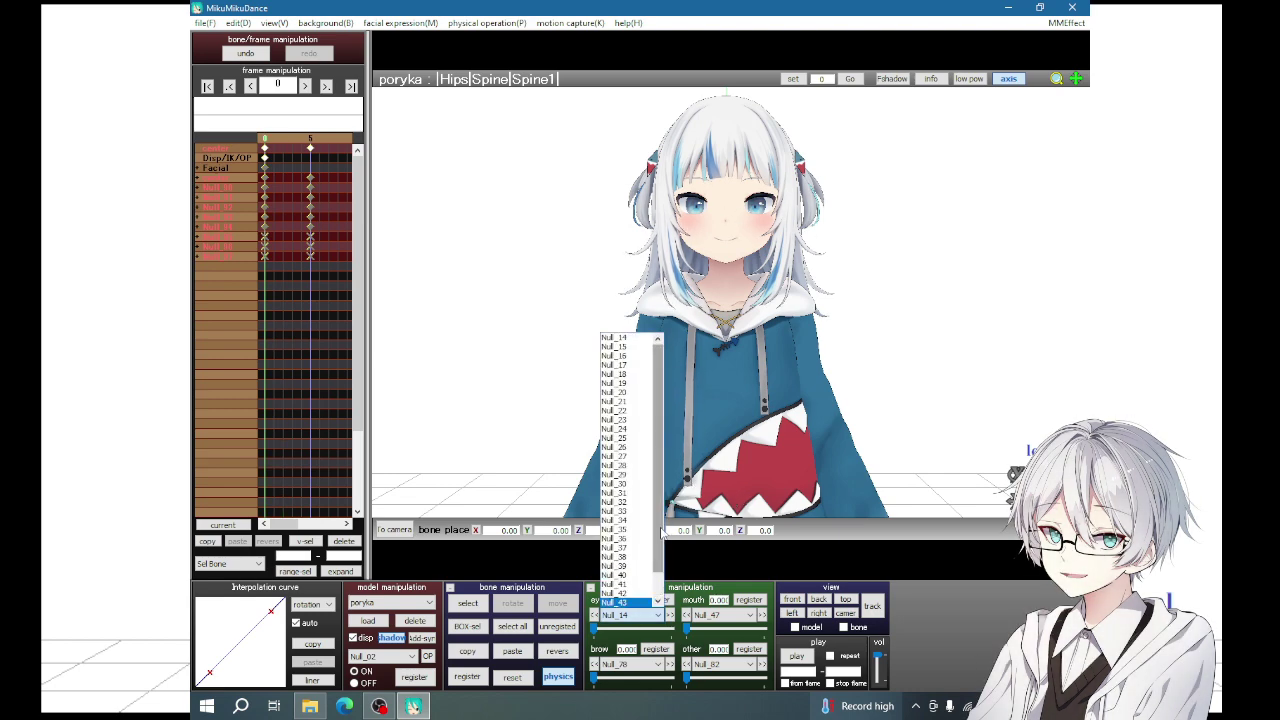
{"action": "left_click", "coordinate": [711, 377]}
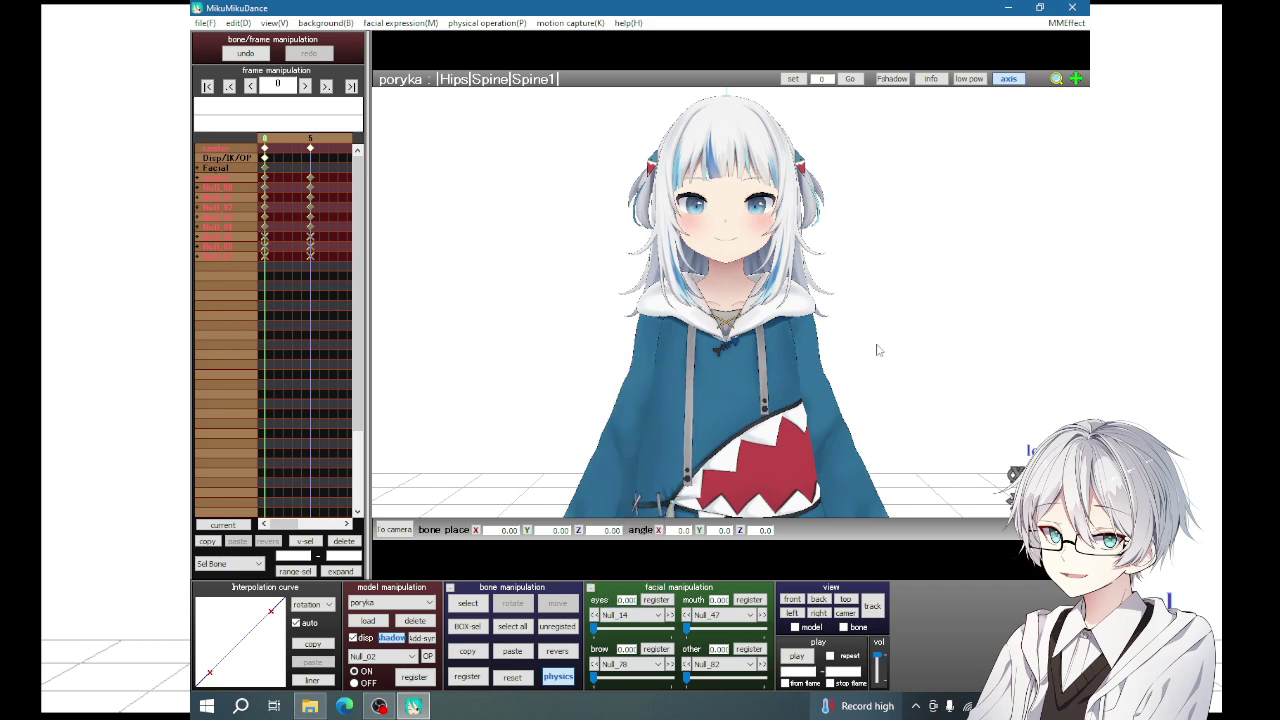
{"action": "left_click", "coordinate": [659, 615]}
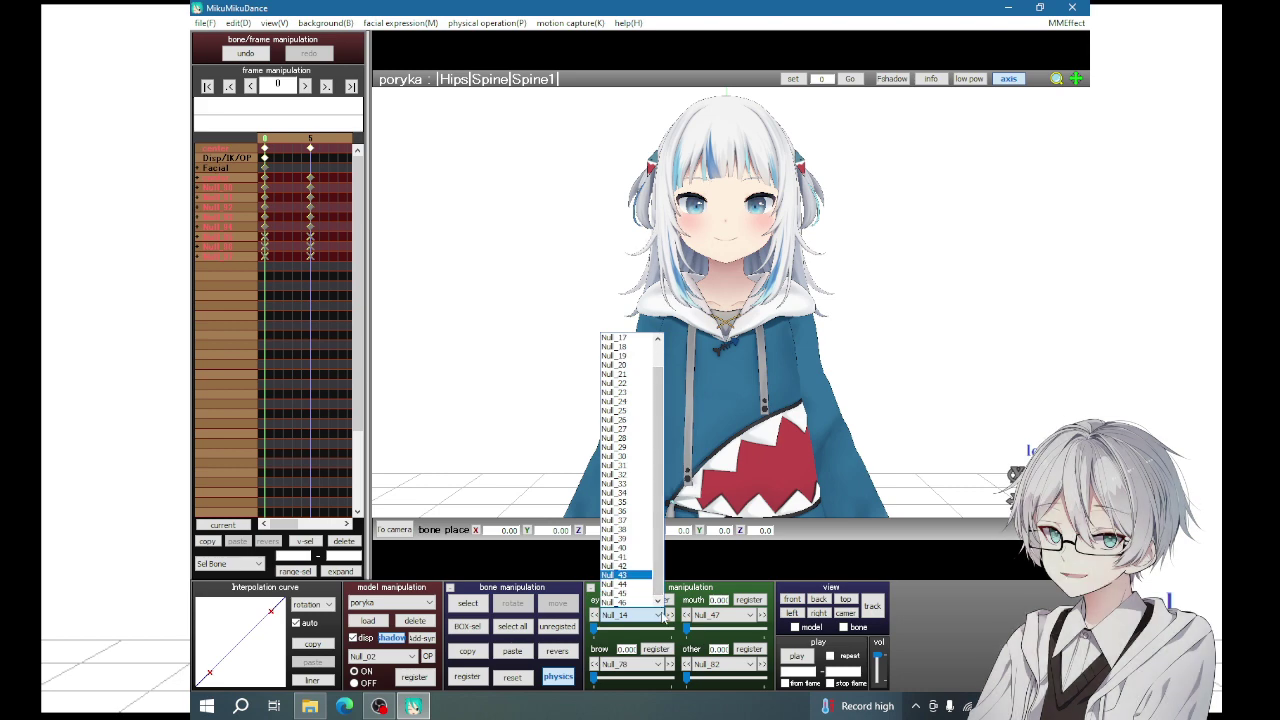
{"action": "left_click", "coordinate": [618, 602]}
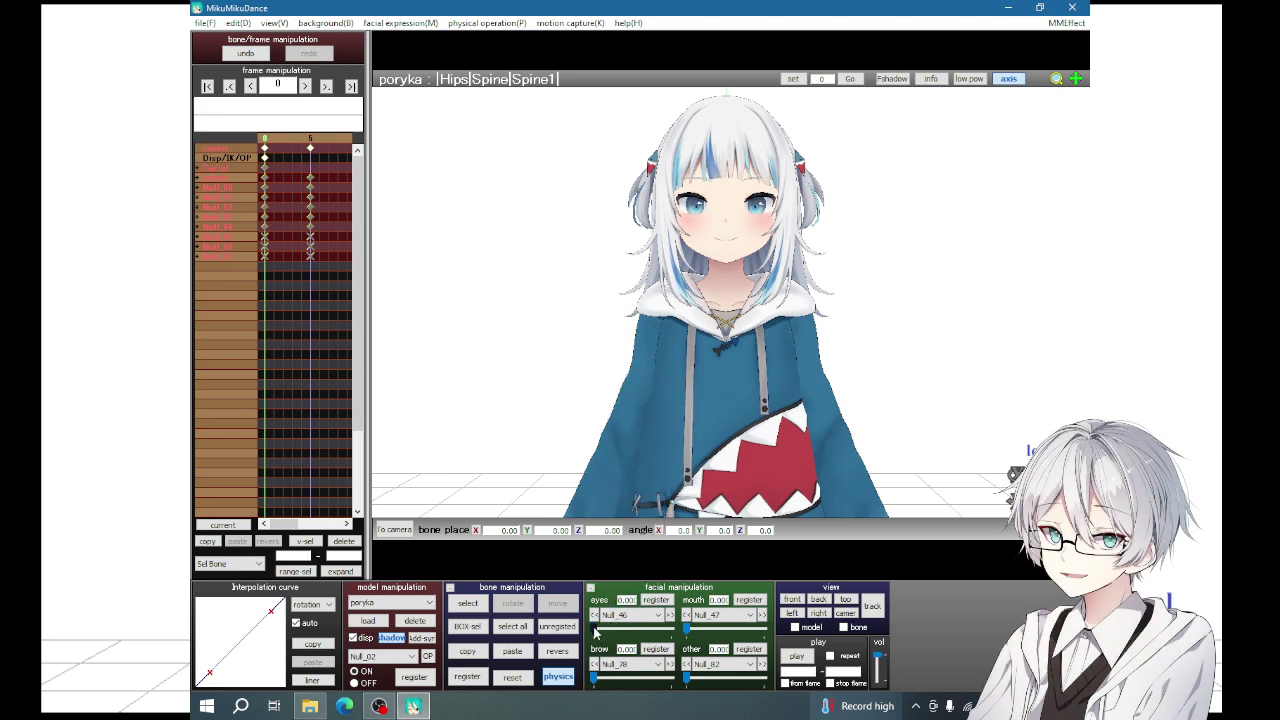
{"action": "left_click_drag", "start_coordinate": [595, 632], "coordinate": [702, 640]}
- Switch to the Null_14 eye morph and set its slider to 1.000
{"action": "scroll", "coordinate": [629, 638], "scroll_direction": "up", "scroll_amount": 1}
{"action": "scroll", "coordinate": [611, 638], "scroll_direction": "up", "scroll_amount": 1}
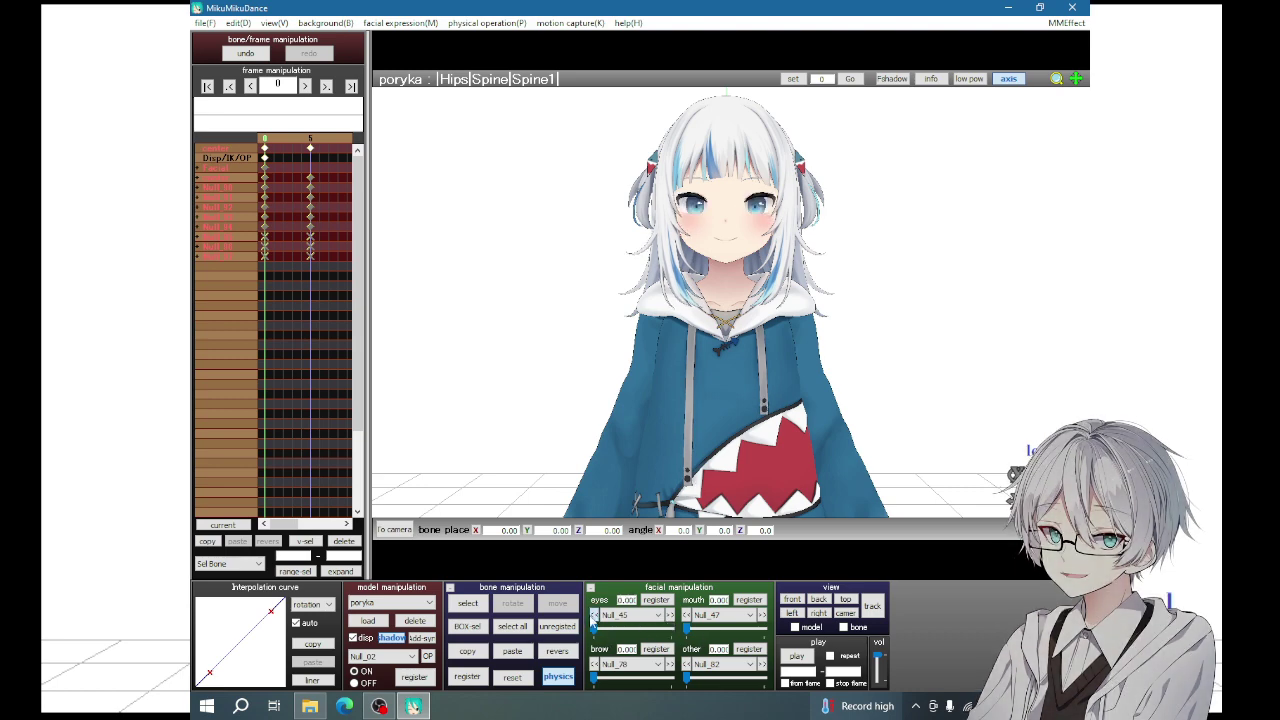
{"action": "mouse_move", "coordinate": [657, 632]}
{"action": "left_mouse_down"}
{"action": "mouse_move", "coordinate": [688, 630]}
{"action": "mouse_move", "coordinate": [667, 630]}
{"action": "left_mouse_up"}
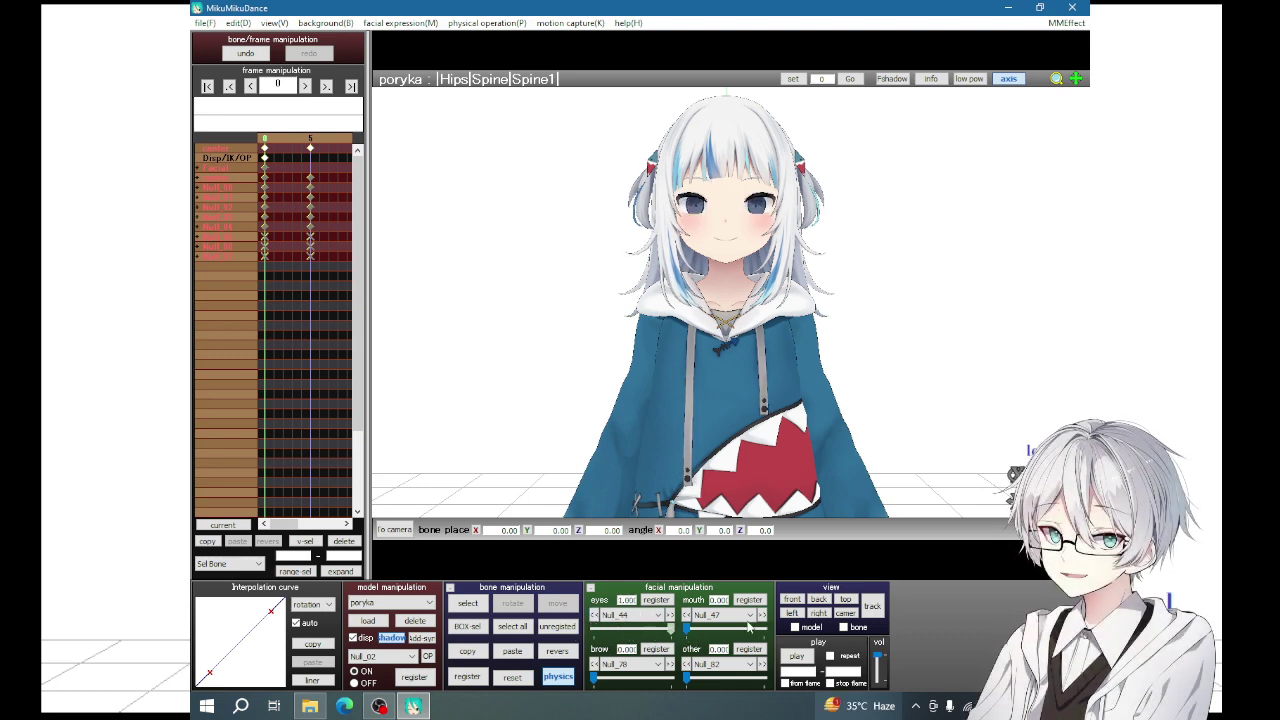
{"action": "left_click", "coordinate": [630, 615]}
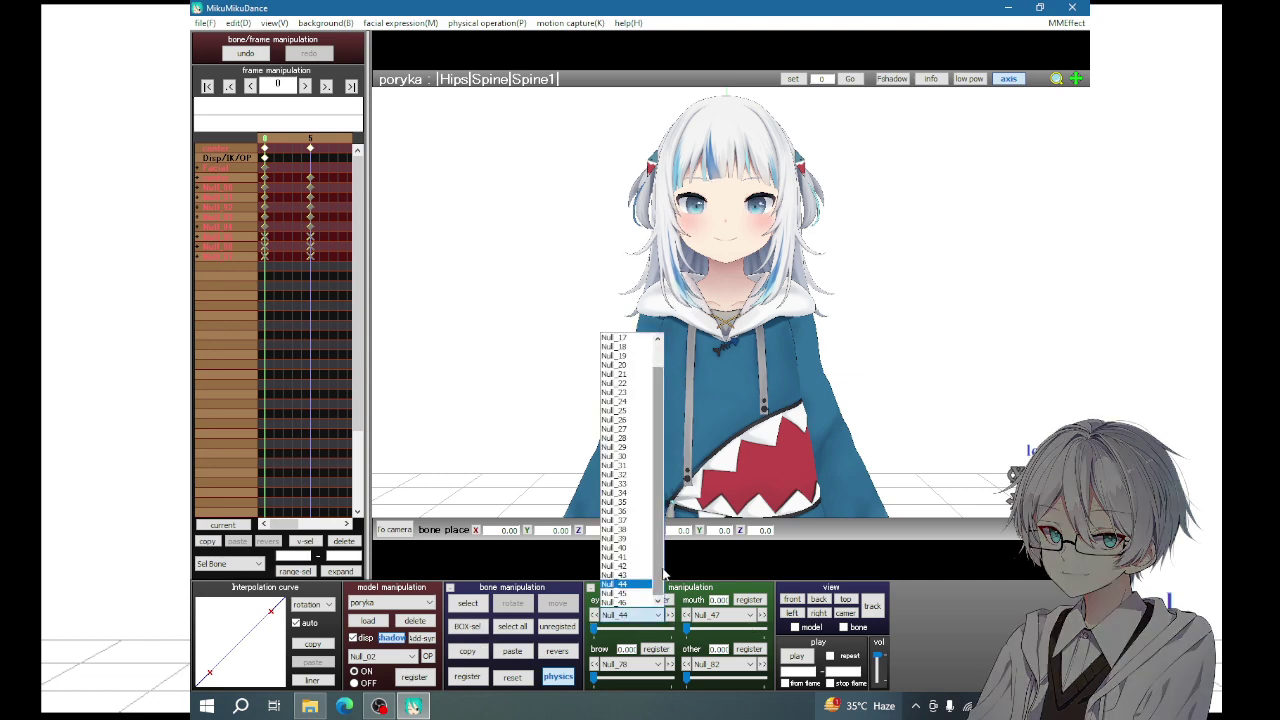
{"action": "left_click", "coordinate": [625, 337]}
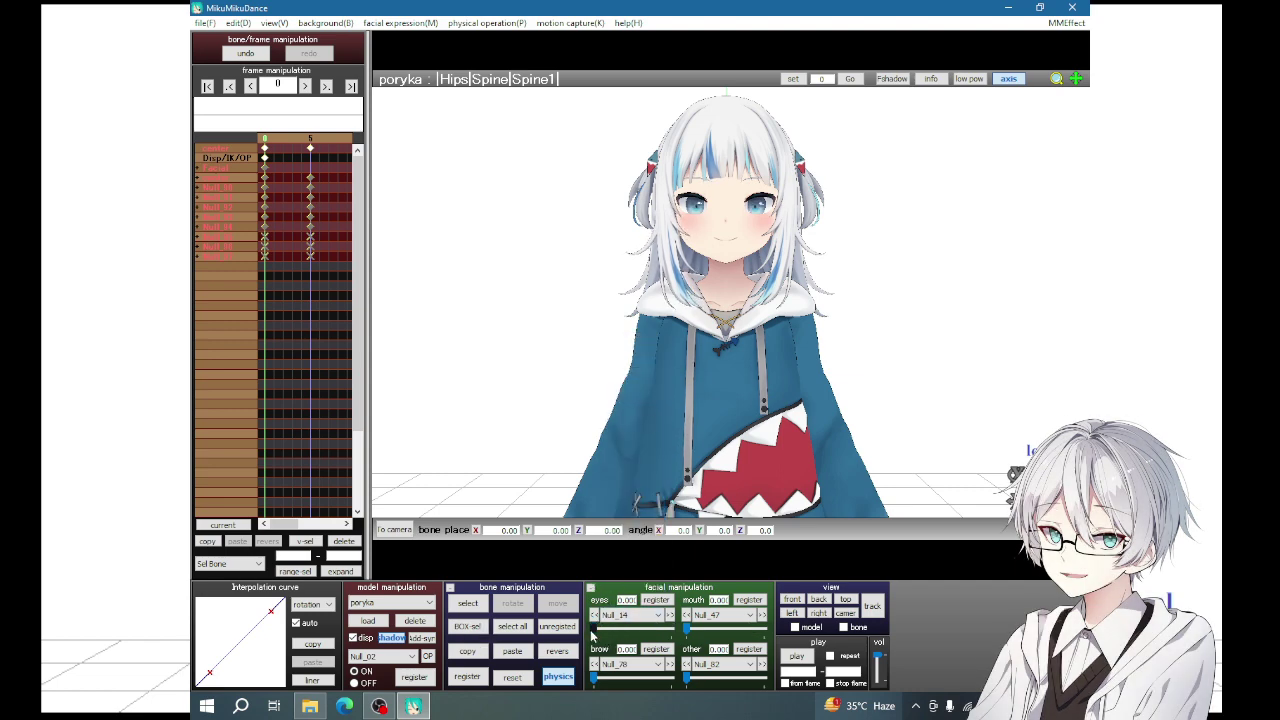
{"action": "left_click_drag", "start_coordinate": [591, 630], "coordinate": [701, 636]}
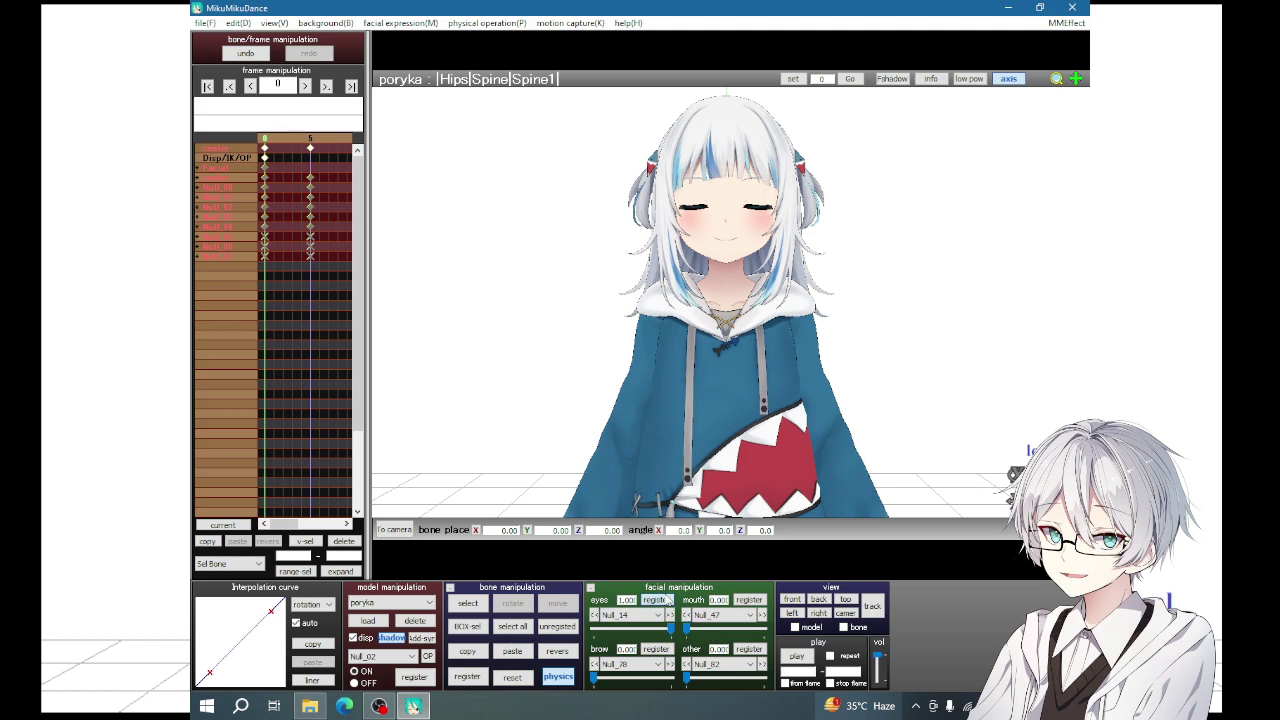
- Key the eyes fully open again around frame 17
{"action": "key", "text": "Right"}
{"action": "key", "text": "Right"}
{"action": "key", "text": "Right"}
{"action": "key", "text": "Right"}
{"action": "key", "text": "Right"}
{"action": "key", "text": "Right"}
{"action": "key", "text": "Right"}
{"action": "key", "text": "Right"}
{"action": "key", "text": "Right"}
{"action": "key", "text": "Right"}
{"action": "key", "text": "Left"}
{"action": "key", "text": "Left"}
{"action": "key", "text": "Left"}
{"action": "key", "text": "Left"}
{"action": "key", "text": "Left"}
{"action": "key", "text": "Left"}
{"action": "key", "text": "Left"}
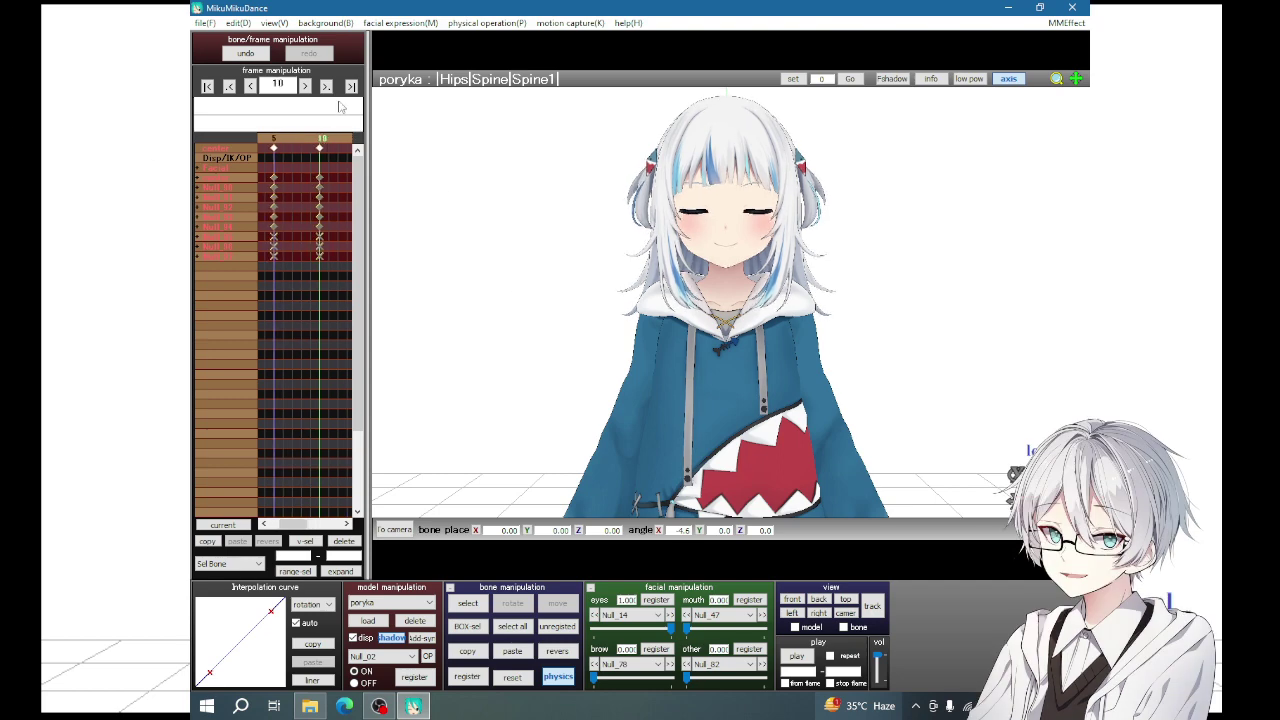
{"action": "key", "text": "Right"}
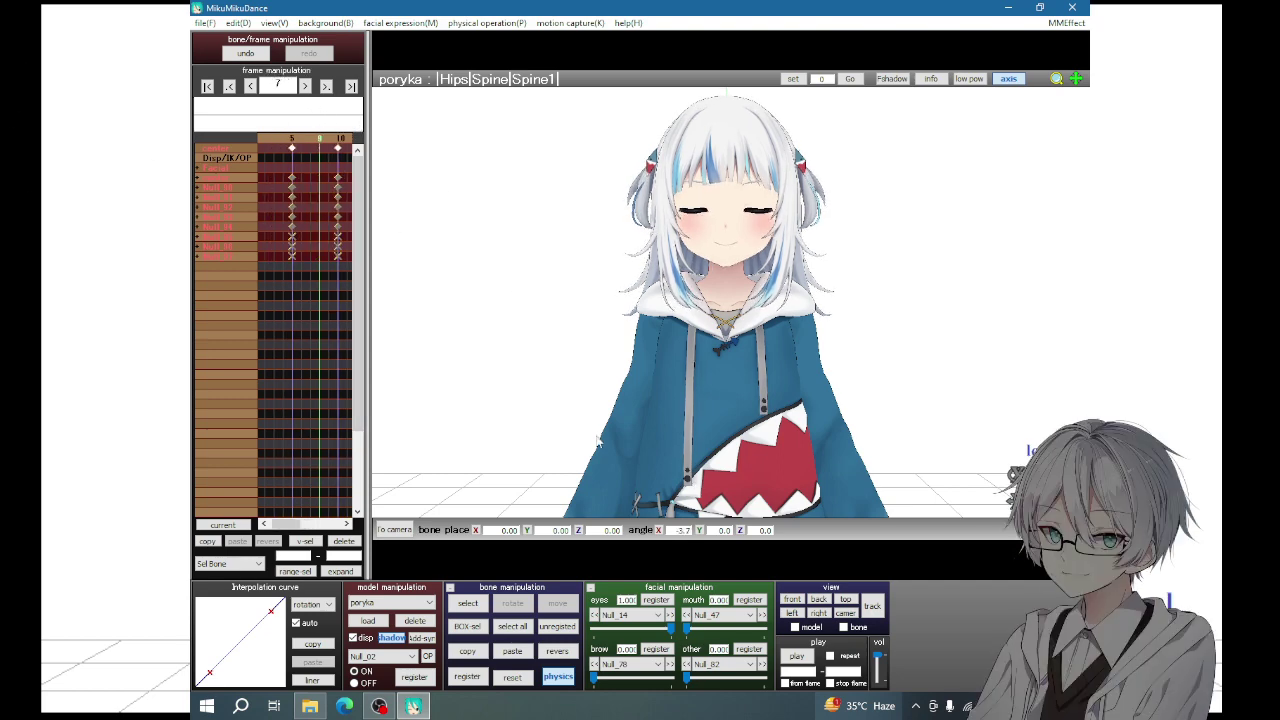
{"action": "key", "text": "Left"}
{"action": "key", "text": "Right"}
{"action": "key", "text": "Right"}
{"action": "key", "text": "Right"}
{"action": "key", "text": "Right"}
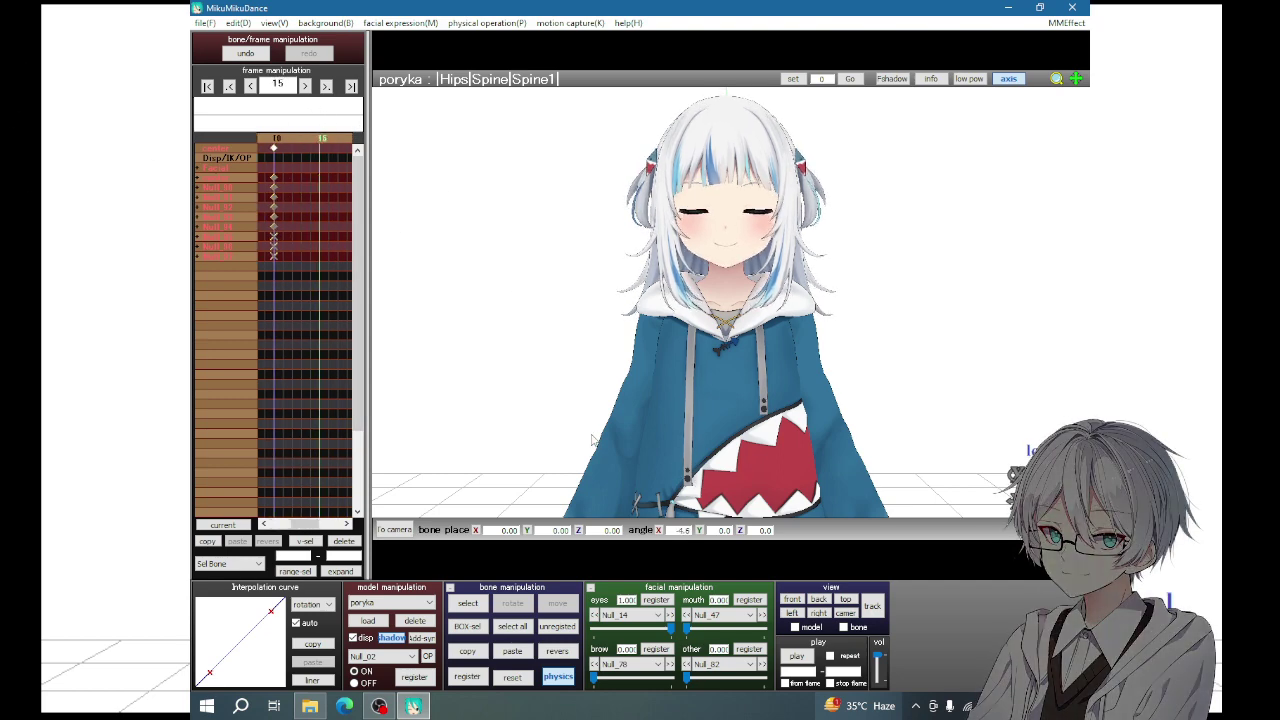
{"action": "key", "text": "Right"}
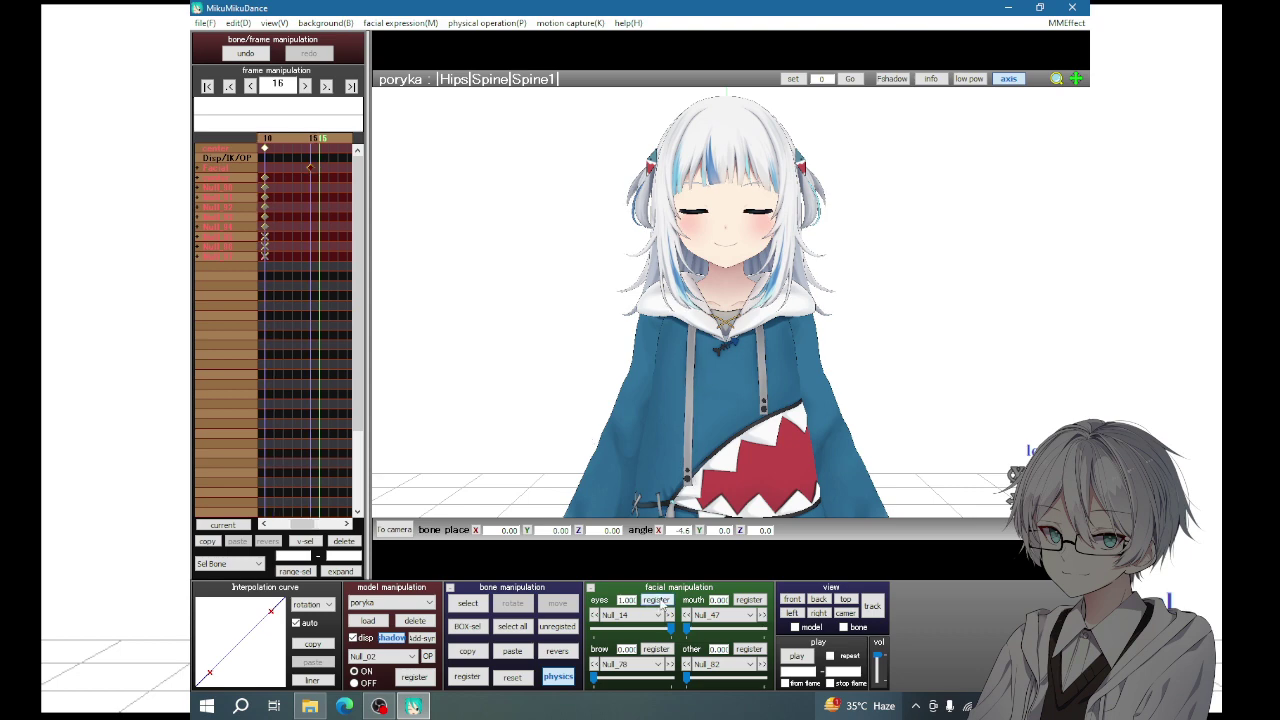
{"action": "key", "text": "Right"}
{"action": "key", "text": "Left"}
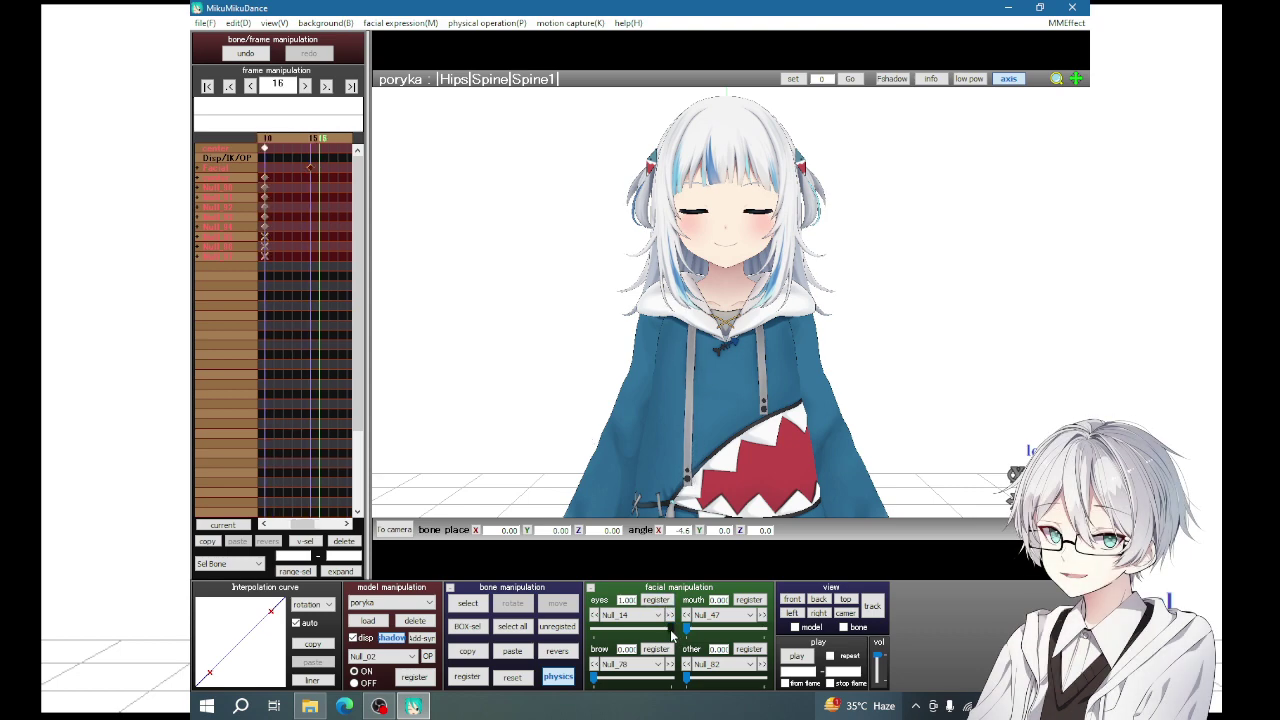
{"action": "key", "text": "Right"}
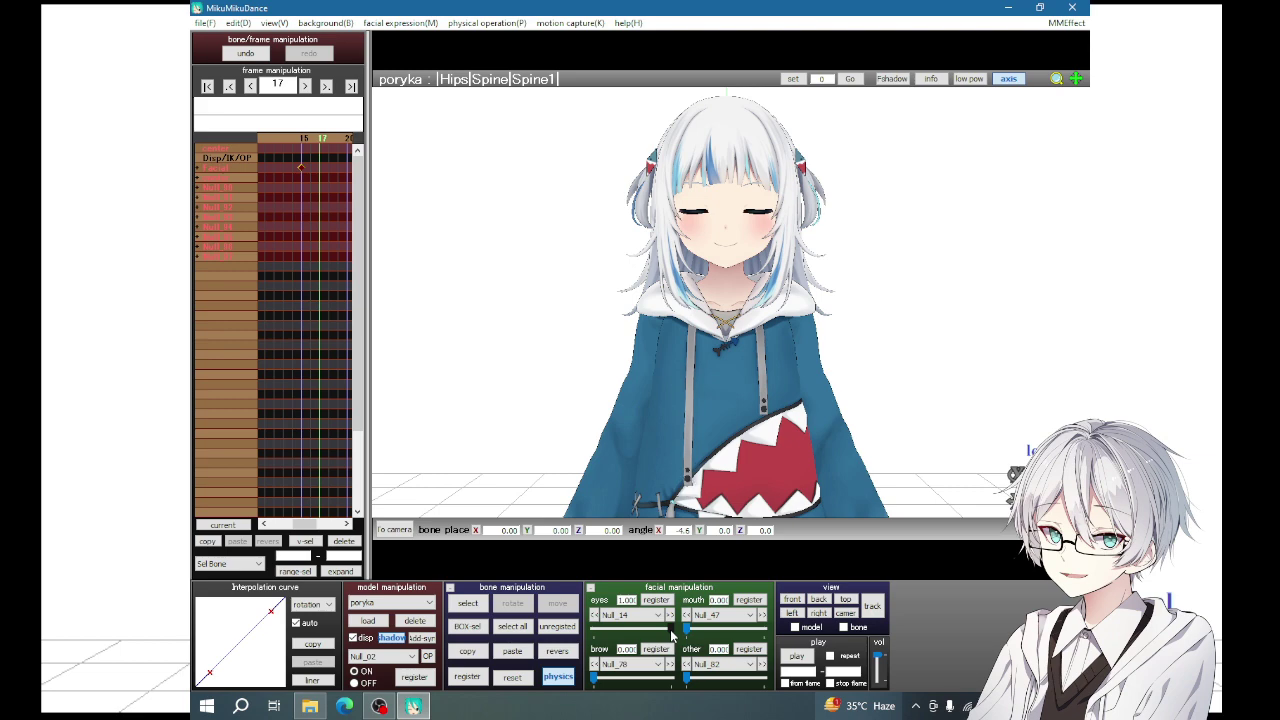
{"action": "left_click_drag", "start_coordinate": [645, 633], "coordinate": [594, 630]}
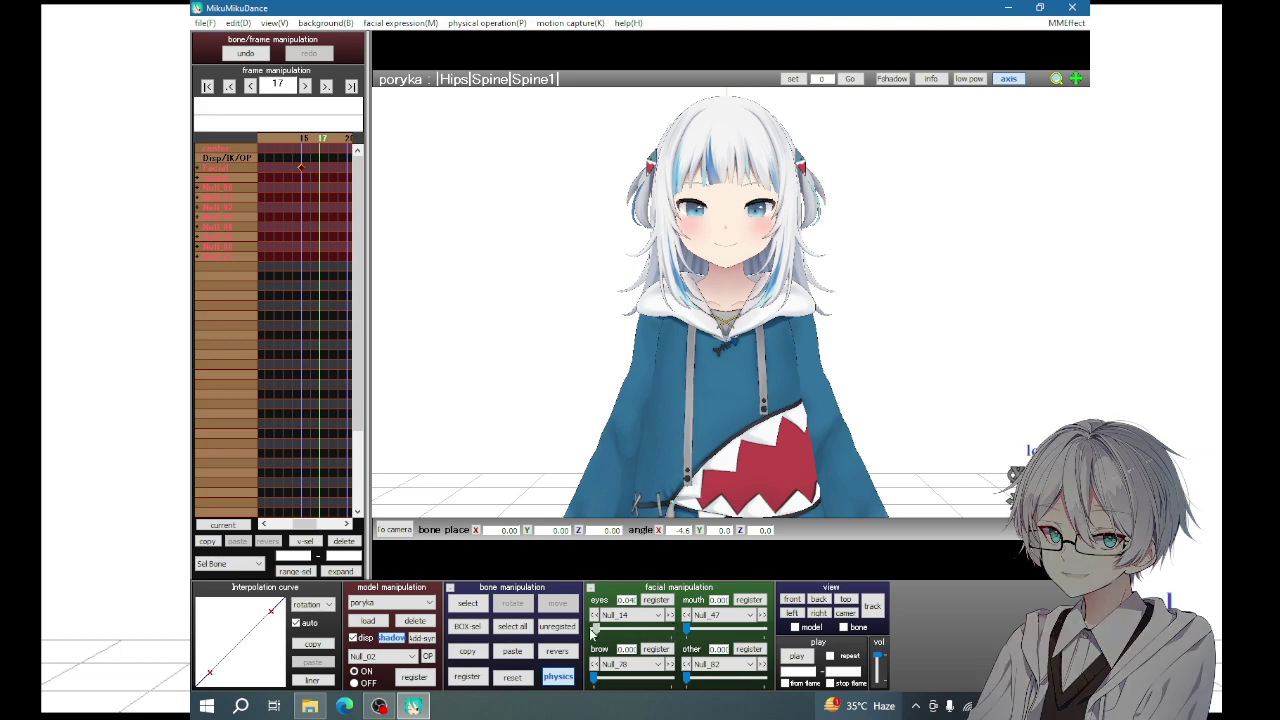
{"action": "left_click", "coordinate": [656, 600]}
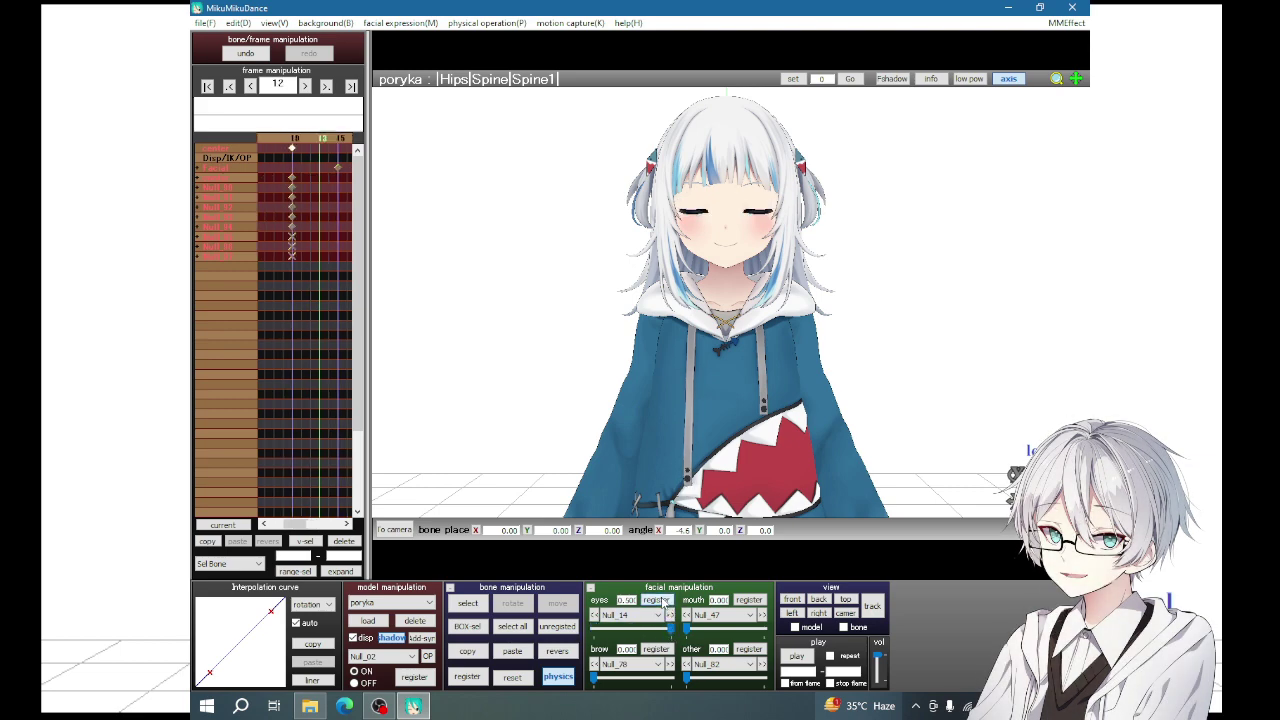
- Key the eyes half-closed at frame 30
{"action": "key", "text": "Right"}
{"action": "key", "text": "Right"}
{"action": "key", "text": "Right"}
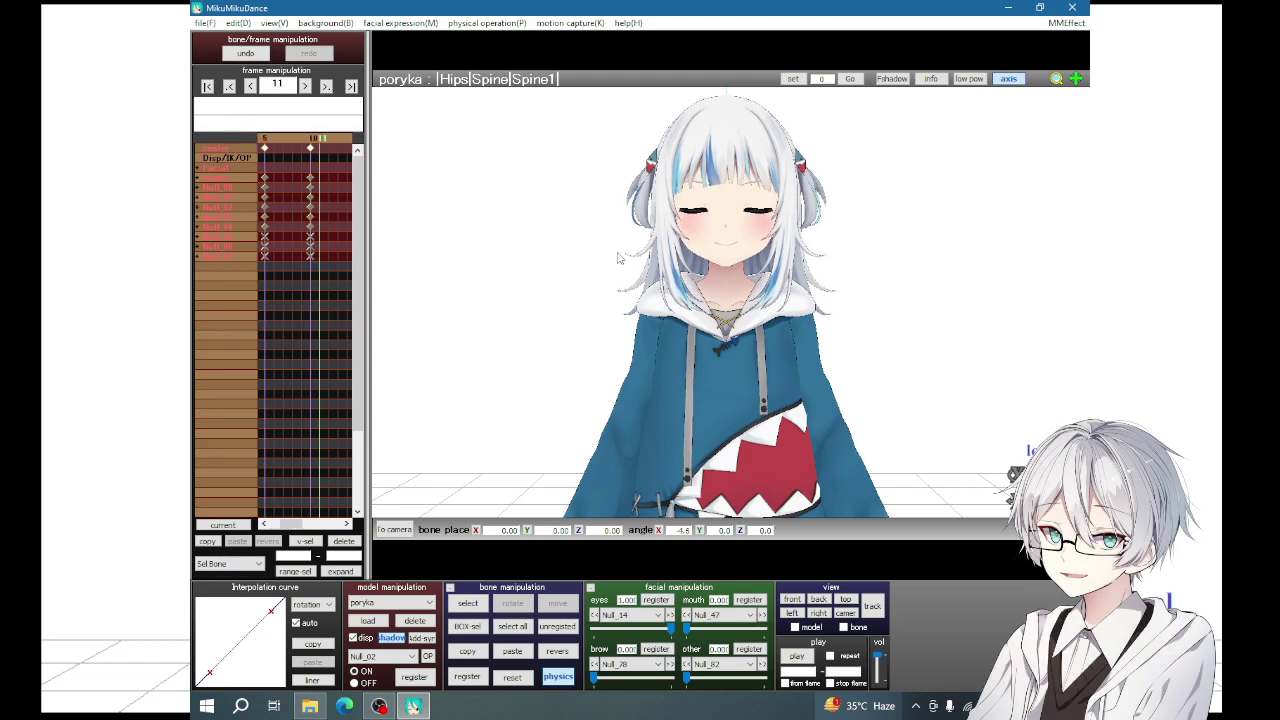
{"action": "key", "text": "Right"}
{"action": "key", "text": "Right"}
{"action": "key", "text": "Right"}
{"action": "key", "text": "Right"}
{"action": "key", "text": "Right"}
{"action": "key", "text": "Right"}
{"action": "key", "text": "Right"}
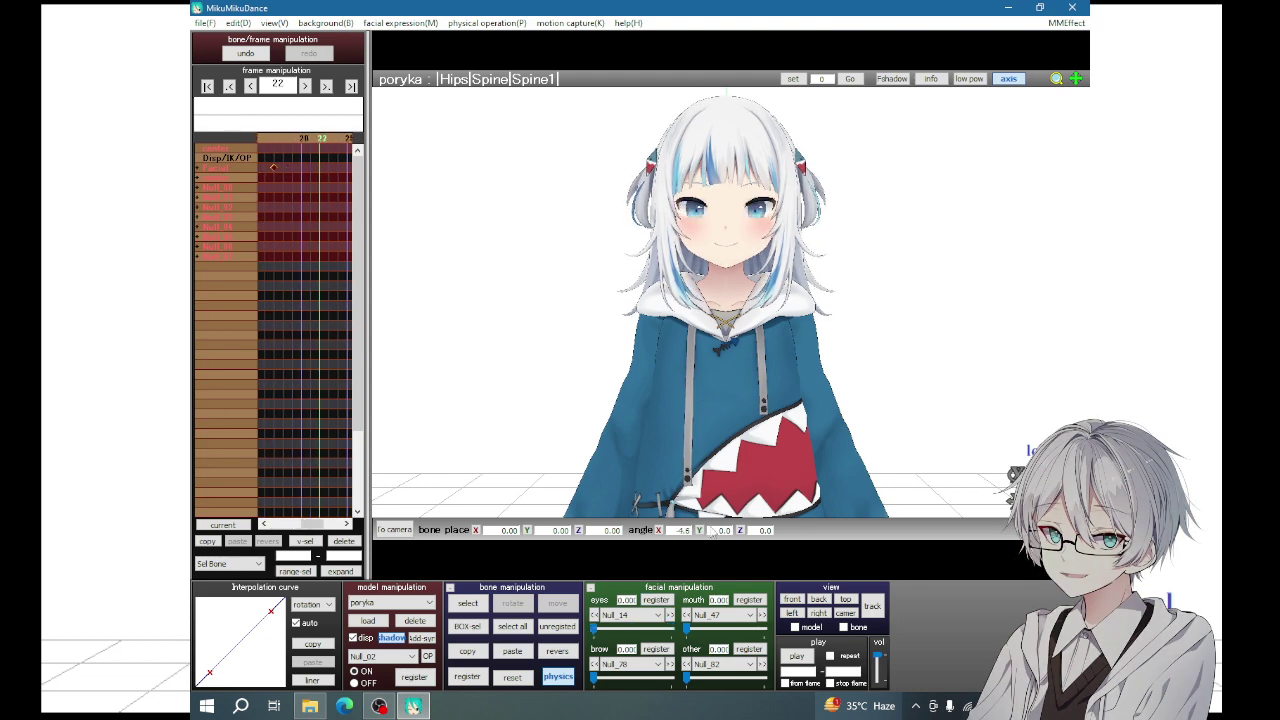
{"action": "key", "text": "Right"}
{"action": "key", "text": "Right"}
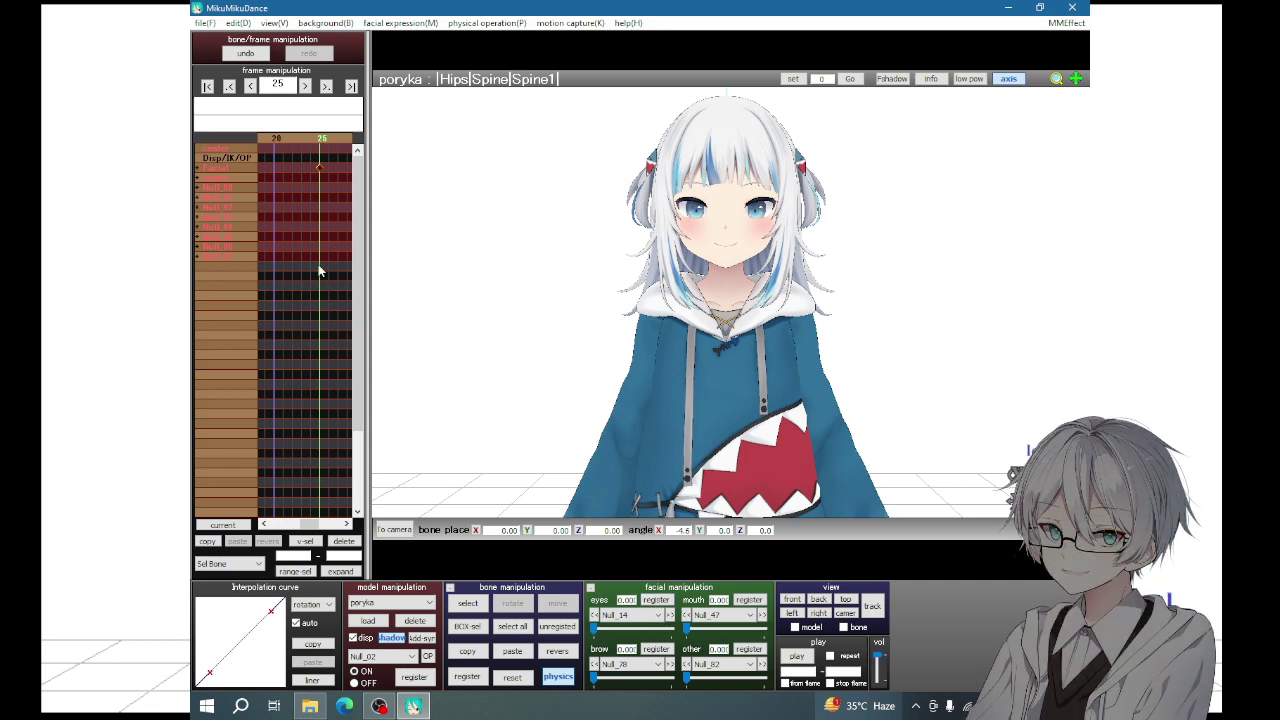
{"action": "key", "text": "Right"}
{"action": "key", "text": "Right"}
{"action": "key", "text": "Right"}
{"action": "key", "text": "Right"}
{"action": "key", "text": "Right"}
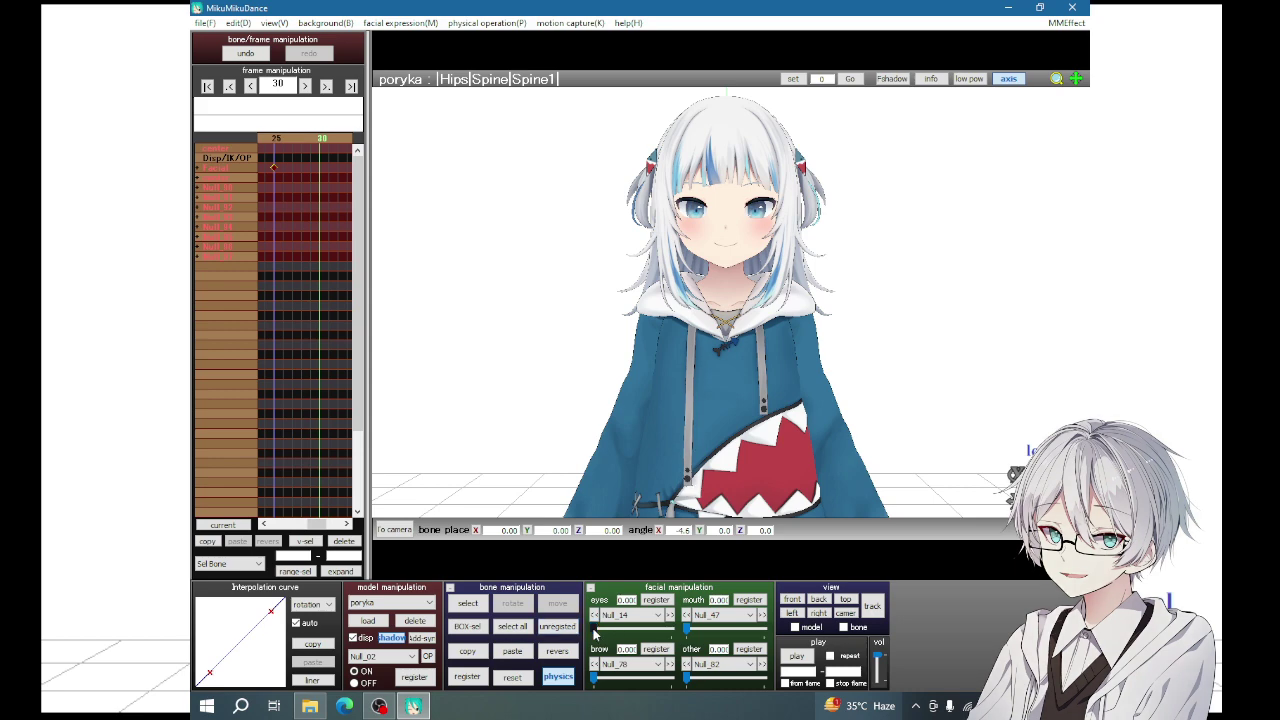
{"action": "left_click_drag", "start_coordinate": [600, 630], "coordinate": [650, 634]}
{"action": "left_click", "coordinate": [654, 600]}
{"action": "key", "text": "Right"}
{"action": "key", "text": "Right"}
{"action": "key", "text": "Right"}
{"action": "key", "text": "Left"}
{"action": "key", "text": "Left"}
{"action": "key", "text": "Left"}
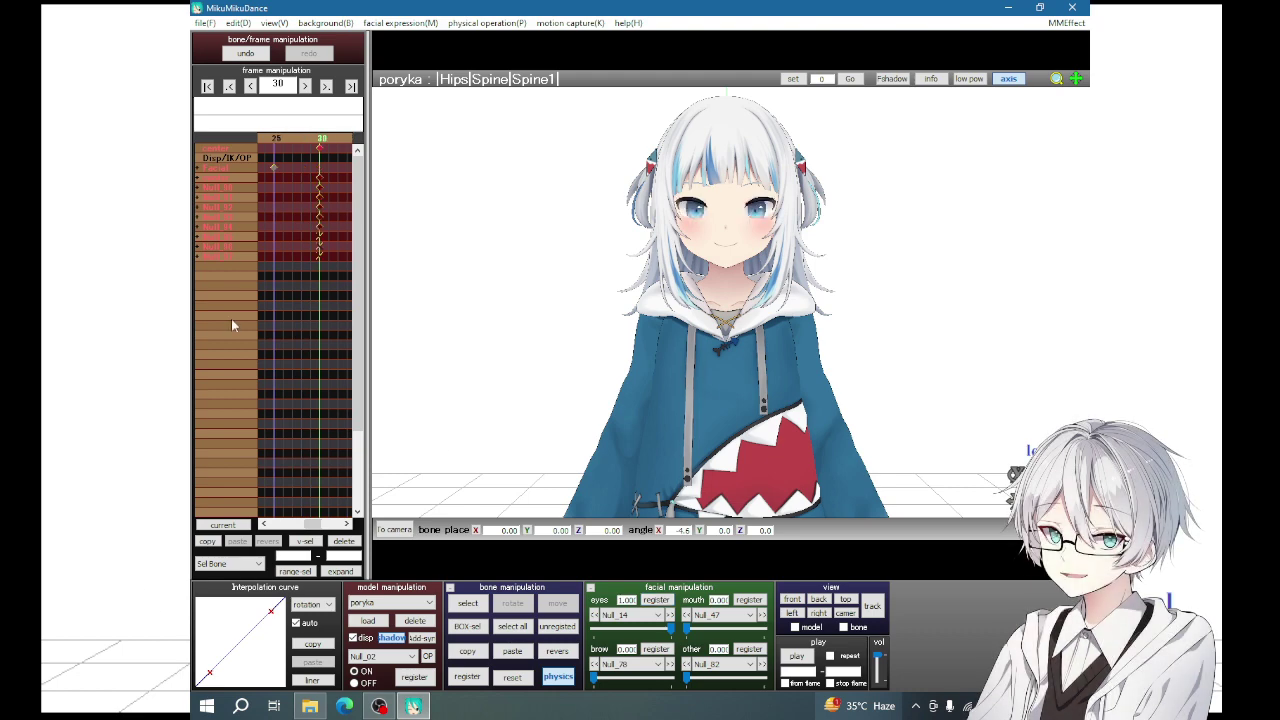
{"action": "key", "text": "Left"}
{"action": "key", "text": "Left"}
{"action": "key", "text": "Left"}
{"action": "key", "text": "Left"}
{"action": "key", "text": "Left"}
{"action": "key", "text": "Left"}
{"action": "key", "text": "Left"}
{"action": "key", "text": "Right"}
{"action": "key", "text": "Right"}
{"action": "key", "text": "Right"}
{"action": "key", "text": "Right"}
{"action": "key", "text": "Right"}
{"action": "key", "text": "Right"}
{"action": "key", "text": "Right"}
- Close the eyes fully around frame 27, then move on to frame 35
{"action": "key", "text": "Left"}
{"action": "key", "text": "Left"}
{"action": "key", "text": "Left"}
{"action": "key", "text": "Left"}
{"action": "key", "text": "Left"}
{"action": "key", "text": "Left"}
{"action": "key", "text": "Left"}
{"action": "key", "text": "Left"}
{"action": "key", "text": "Left"}
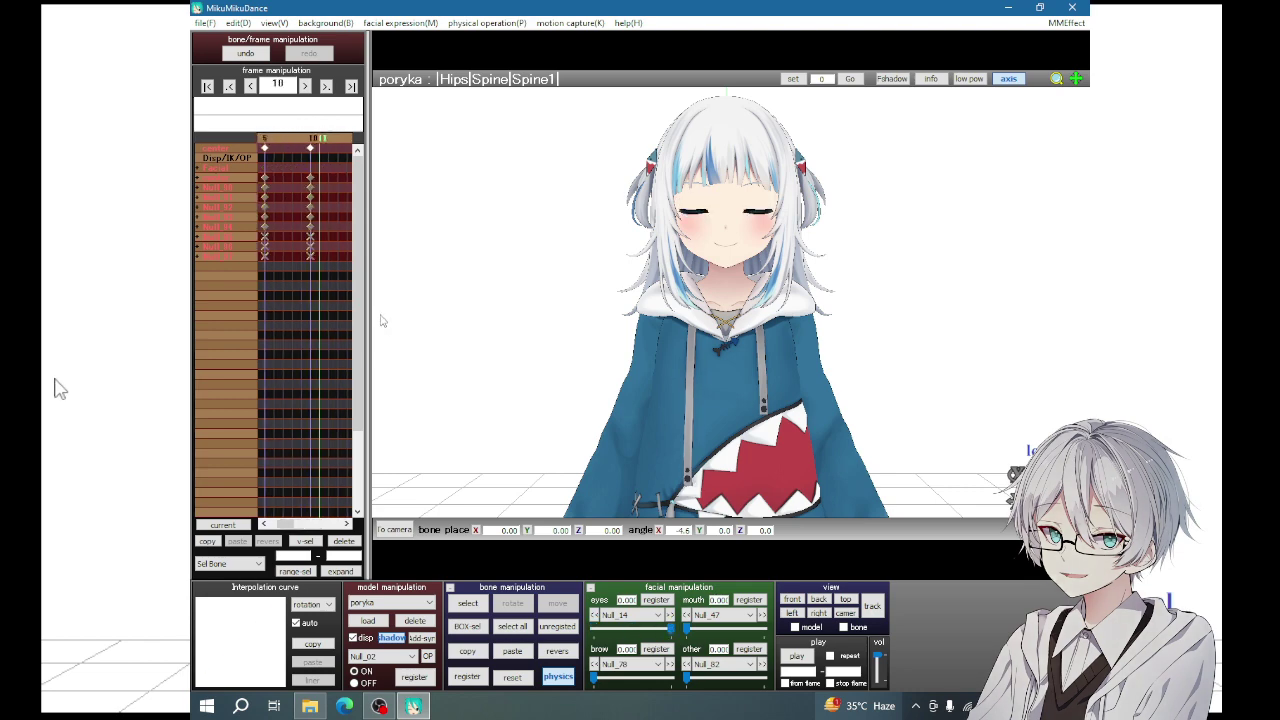
{"action": "key", "text": "Left"}
{"action": "key", "text": "Left"}
{"action": "key", "text": "Left"}
{"action": "key", "text": "Right"}
{"action": "key", "text": "Right"}
{"action": "key", "text": "Right"}
{"action": "key", "text": "Right"}
{"action": "key", "text": "Right"}
{"action": "key", "text": "Right"}
{"action": "key", "text": "Right"}
{"action": "key", "text": "Right"}
{"action": "key", "text": "Right"}
{"action": "key", "text": "Right"}
{"action": "key", "text": "Right"}
{"action": "key", "text": "Right"}
{"action": "left_click_drag", "start_coordinate": [593, 627], "coordinate": [670, 627]}
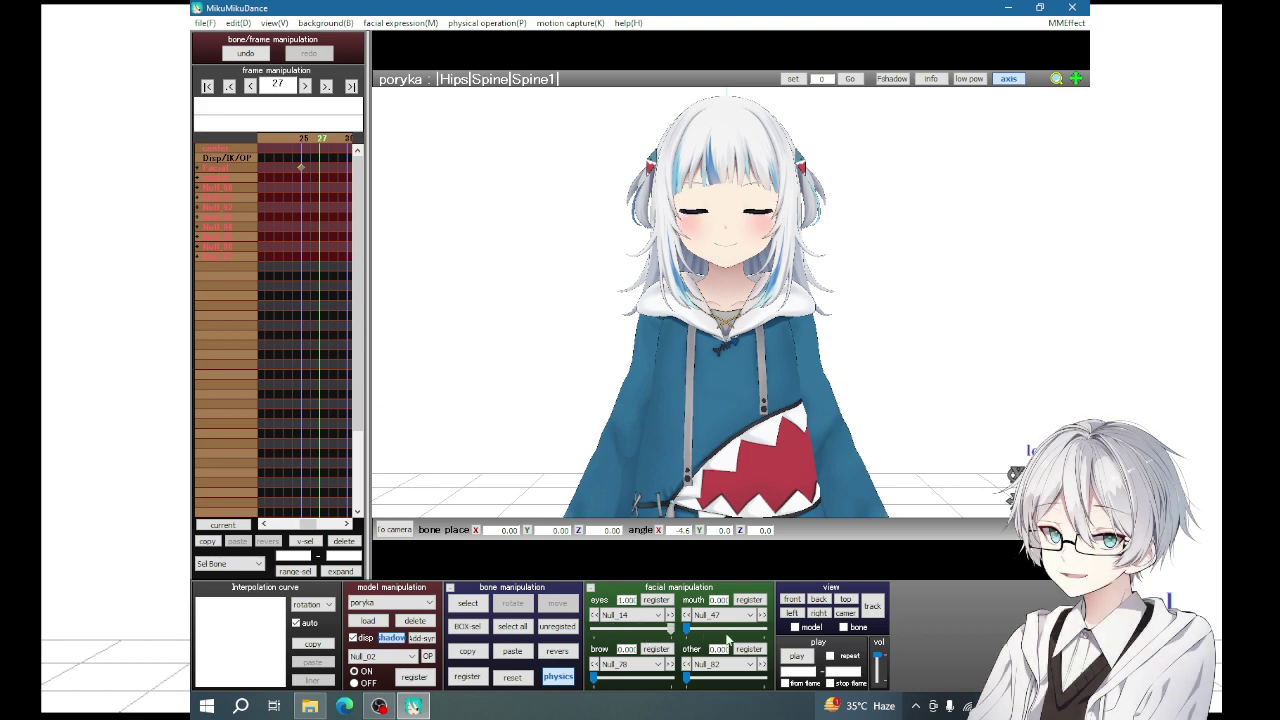
{"action": "key", "text": "Right"}
{"action": "key", "text": "Right"}
{"action": "key", "text": "Left"}
{"action": "key", "text": "Left"}
{"action": "key", "text": "Left"}
{"action": "key", "text": "Left"}
{"action": "key", "text": "Left"}
{"action": "key", "text": "Right"}
{"action": "key", "text": "Right"}
{"action": "key", "text": "Right"}
{"action": "key", "text": "Right"}
{"action": "key", "text": "Right"}
{"action": "key", "text": "Right"}
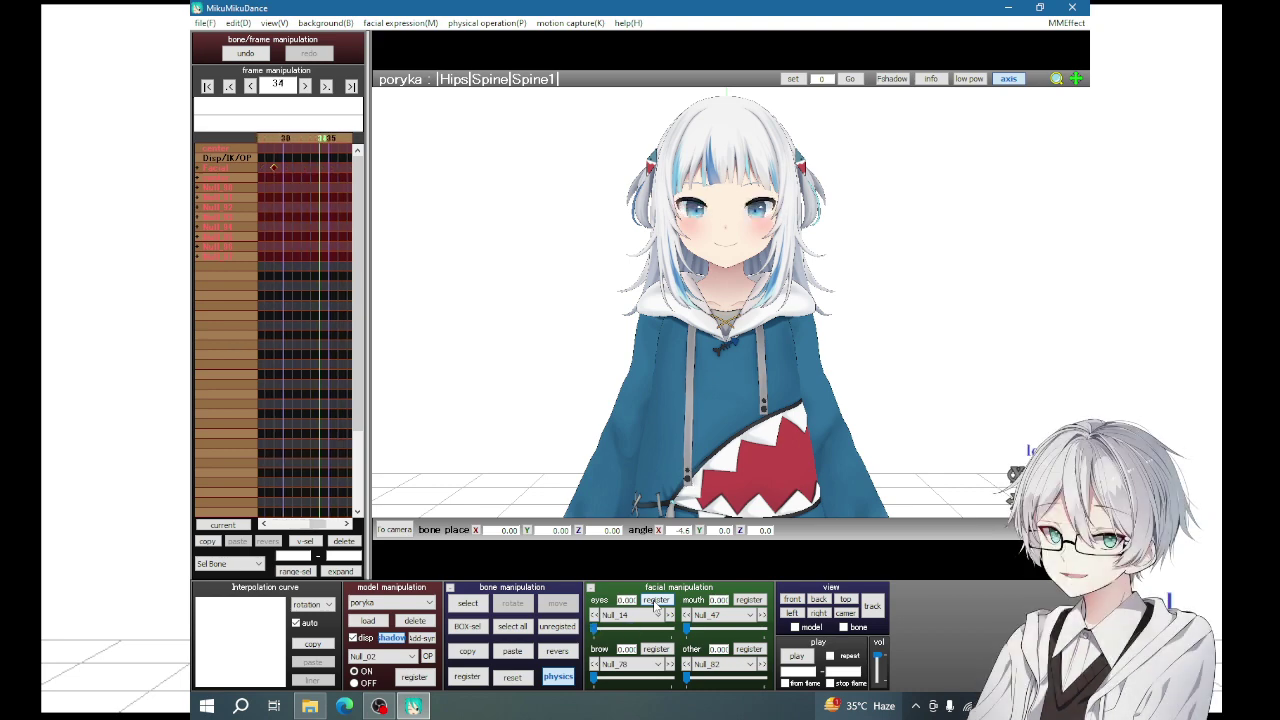
{"action": "key", "text": "Right"}
{"action": "key", "text": "Right"}
{"action": "key", "text": "Right"}
- Key all bones at frame 35, then turn the head sideways at frame 40
{"action": "left_click", "coordinate": [517, 630]}
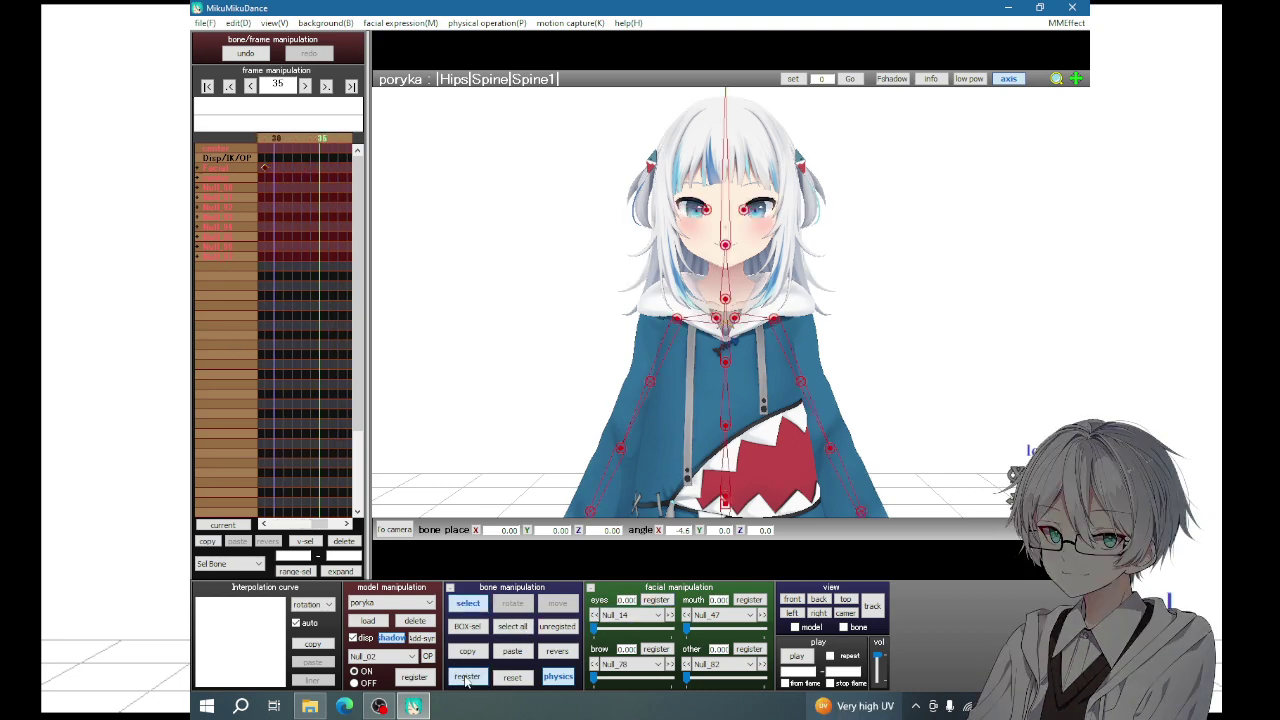
{"action": "left_click", "coordinate": [467, 677]}
{"action": "left_click", "coordinate": [468, 604]}
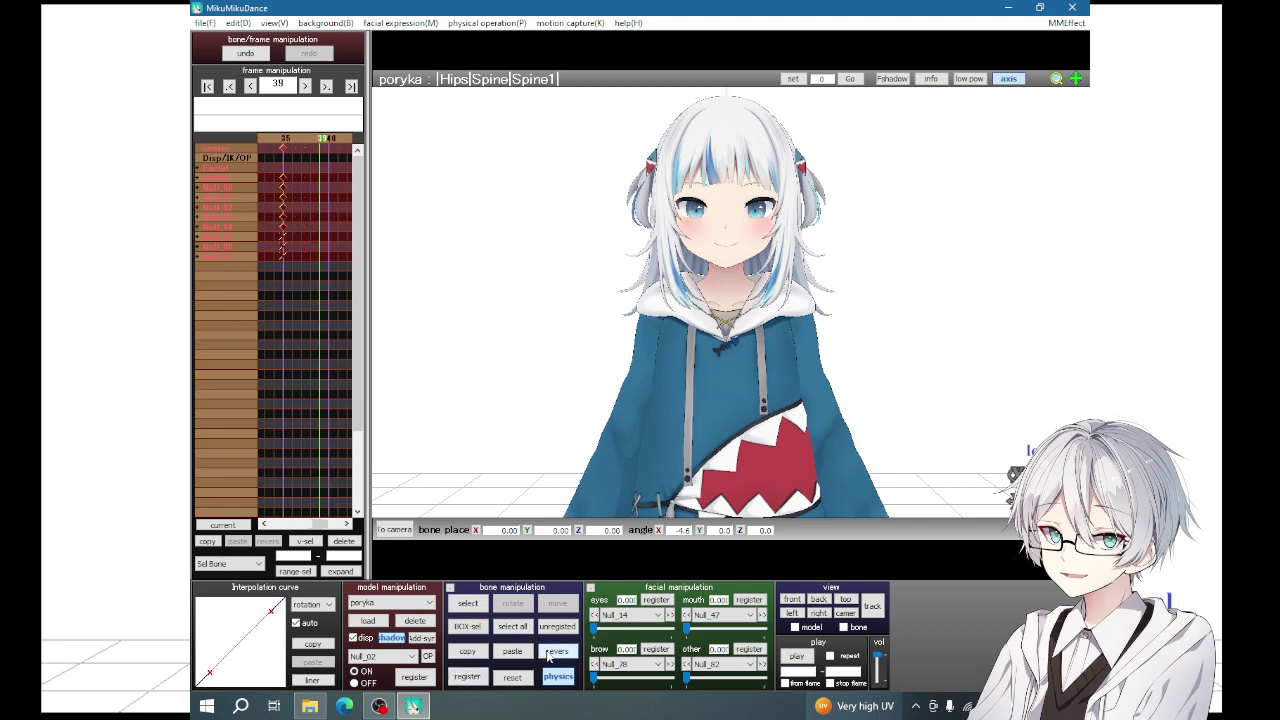
{"action": "key", "text": "Right"}
{"action": "left_click", "coordinate": [552, 652]}
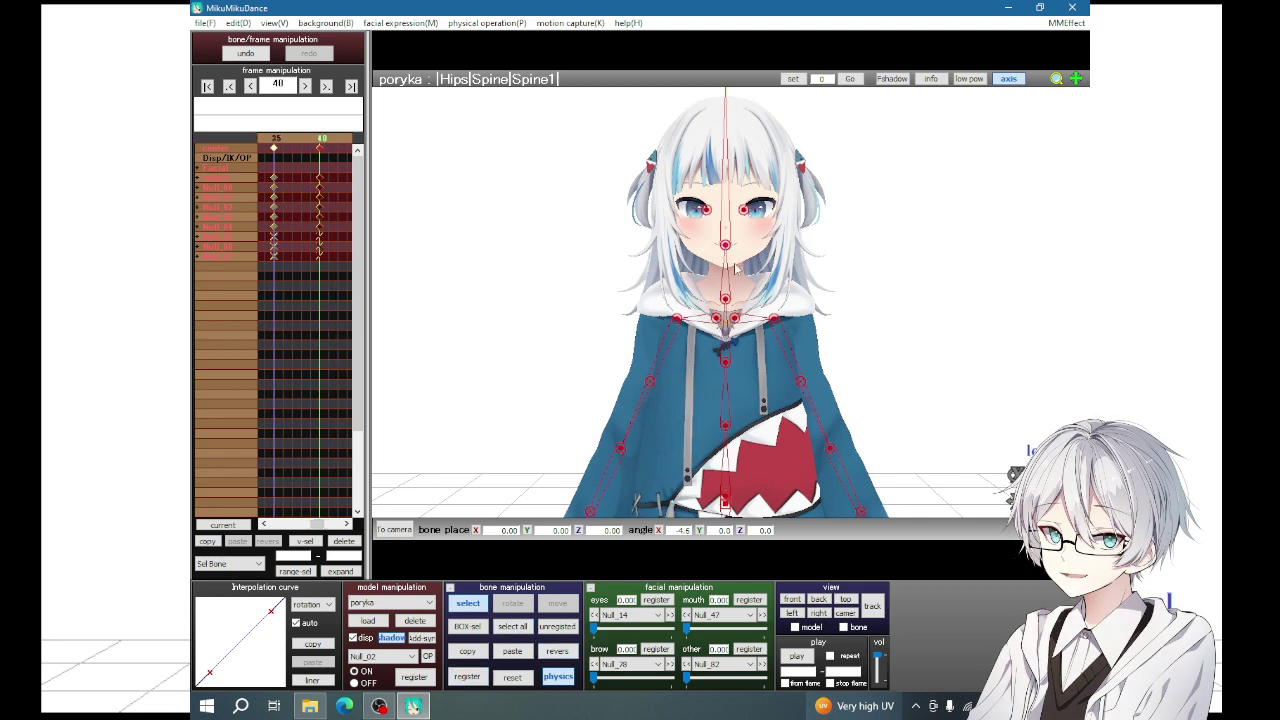
{"action": "left_click", "coordinate": [735, 260]}
{"action": "key", "text": "x"}
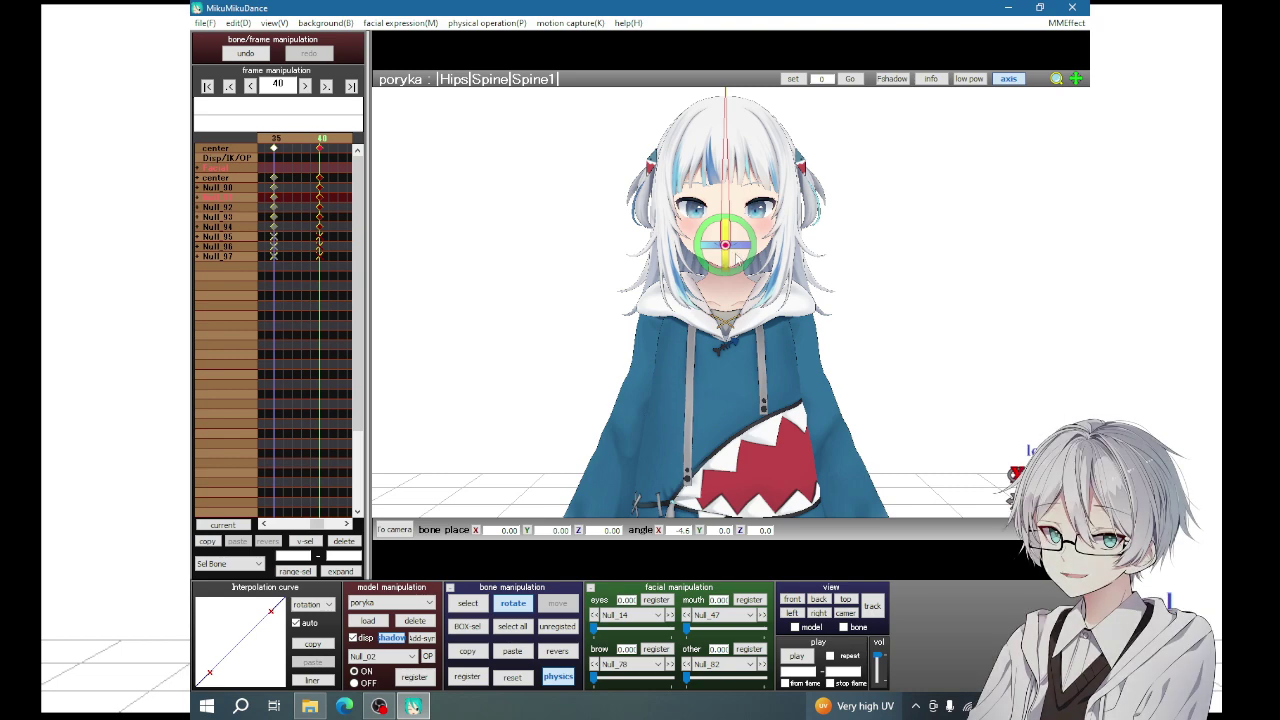
{"action": "left_click_drag", "start_coordinate": [730, 252], "coordinate": [591, 467]}
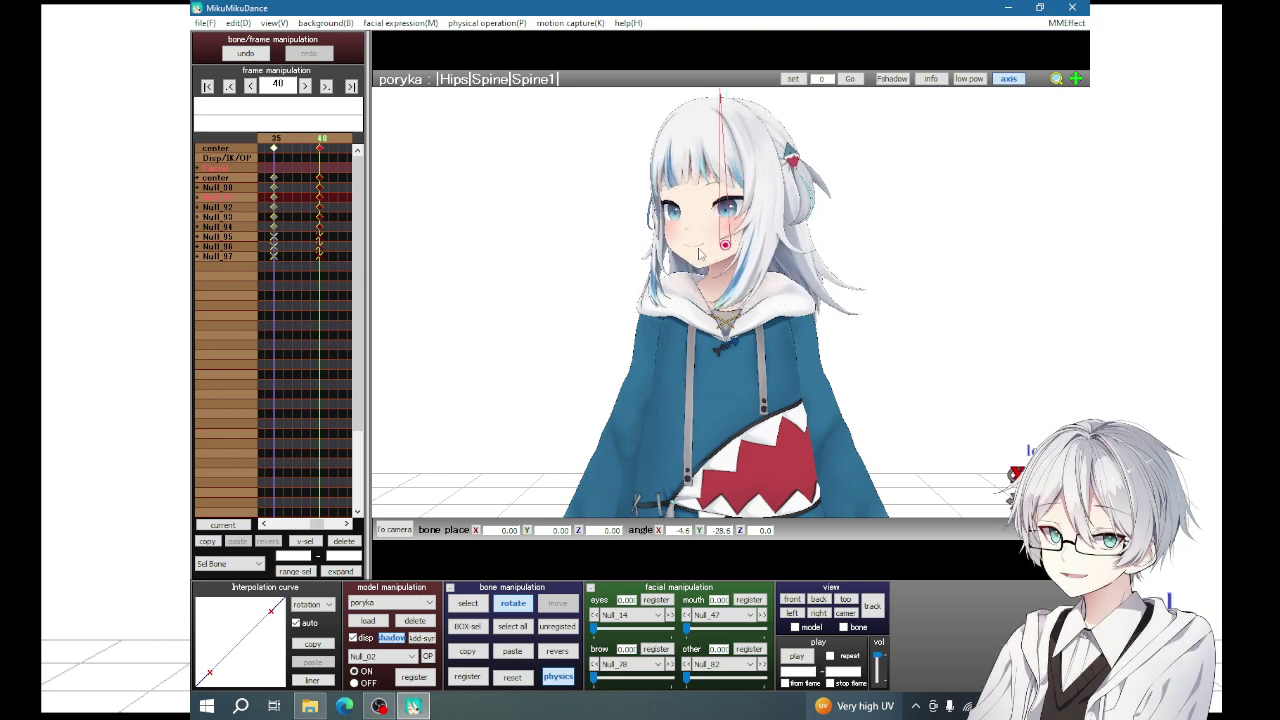
- Reselect the bones and compare the head turn between frames 35 and 40
{"action": "left_click", "coordinate": [512, 626]}
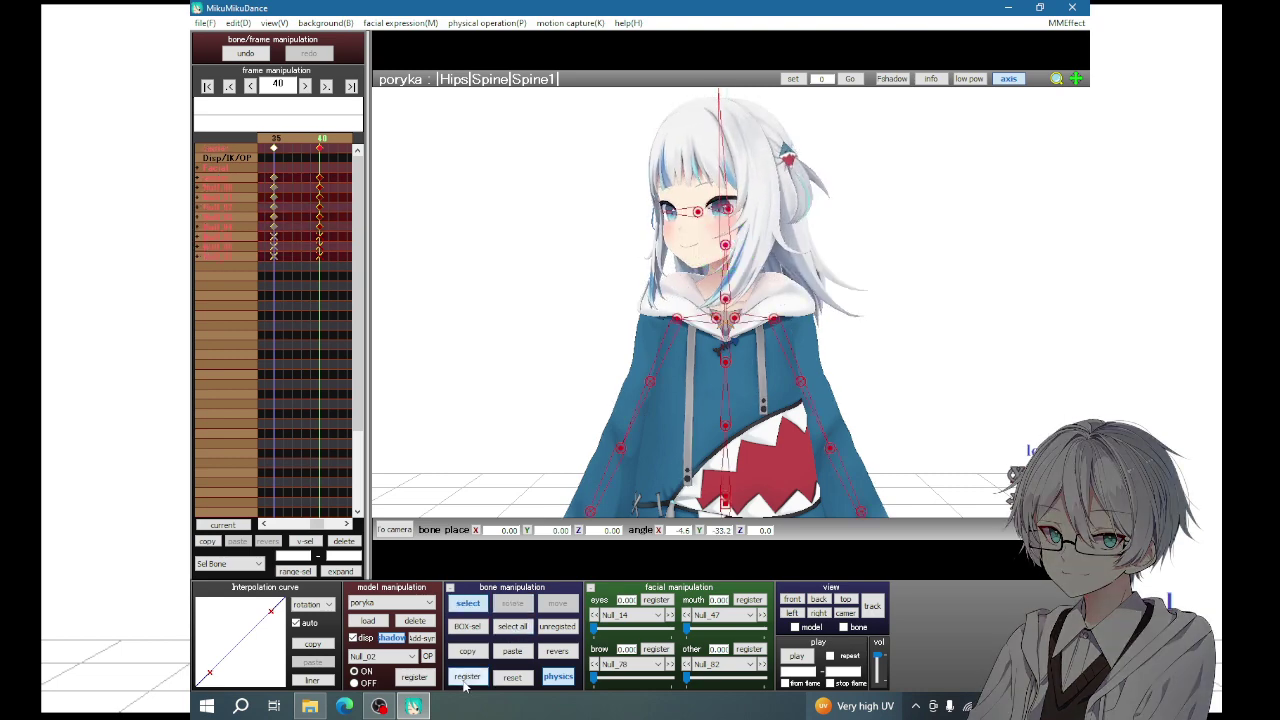
{"action": "scroll", "coordinate": [685, 490], "scroll_direction": "down", "scroll_amount": 3}
{"action": "scroll", "coordinate": [685, 490], "scroll_direction": "down", "scroll_amount": 2}
{"action": "scroll", "coordinate": [685, 490], "scroll_direction": "up", "scroll_amount": 3}
{"action": "scroll", "coordinate": [699, 200], "scroll_direction": "up", "scroll_amount": 2}
{"action": "scroll", "coordinate": [700, 195], "scroll_direction": "down", "scroll_amount": 3}
{"action": "scroll", "coordinate": [700, 195], "scroll_direction": "up", "scroll_amount": 2}
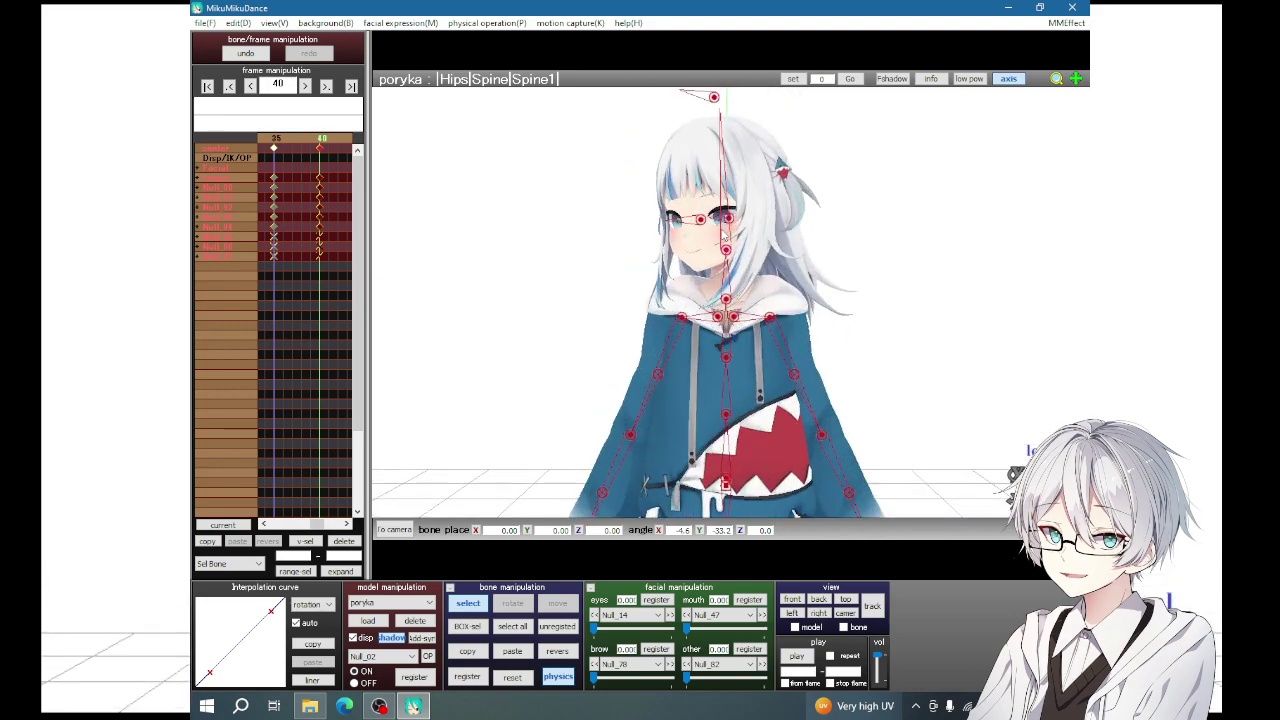
{"action": "scroll", "coordinate": [716, 140], "scroll_direction": "down", "scroll_amount": 1}
{"action": "left_click", "coordinate": [716, 125]}
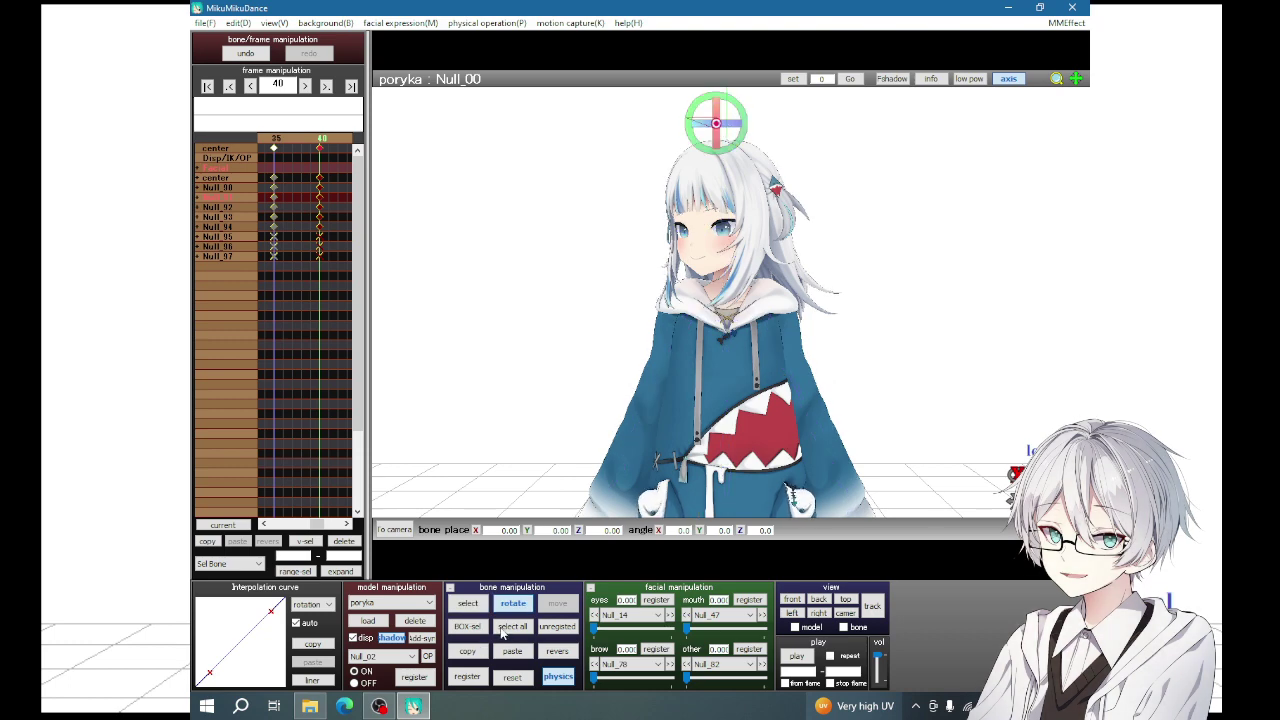
{"action": "key", "text": "Left"}
{"action": "key", "text": "Left"}
{"action": "key", "text": "Left"}
{"action": "key", "text": "Left"}
{"action": "key", "text": "Left"}
{"action": "left_click", "coordinate": [510, 628]}
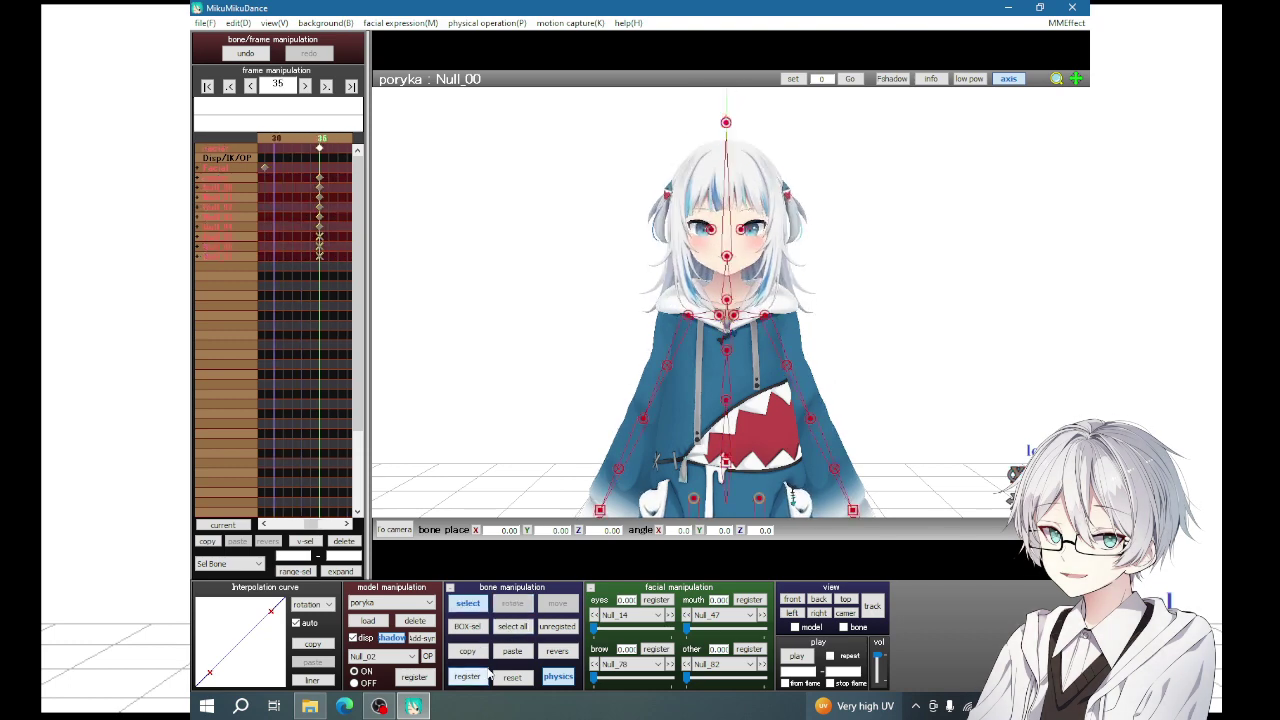
{"action": "key", "text": "Right"}
{"action": "key", "text": "Right"}
{"action": "key", "text": "Right"}
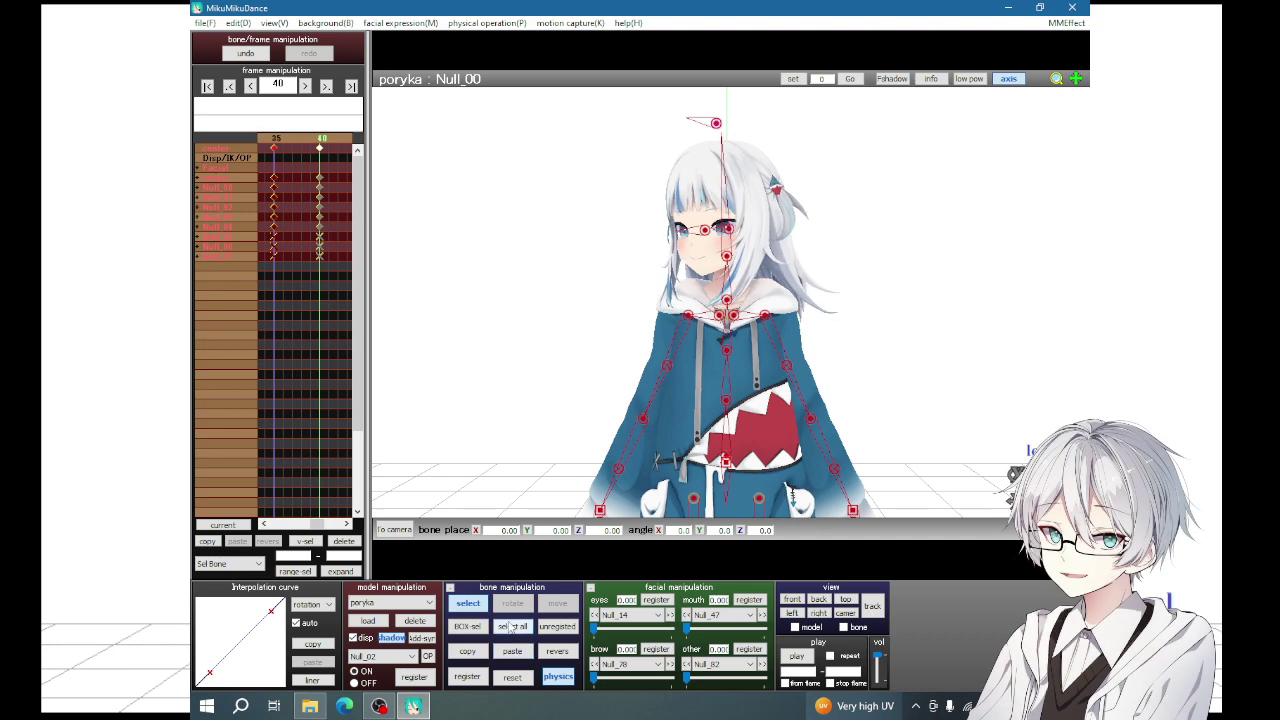
- Rotate the head bone further to the side at frame 40
{"action": "left_click", "coordinate": [1015, 472]}
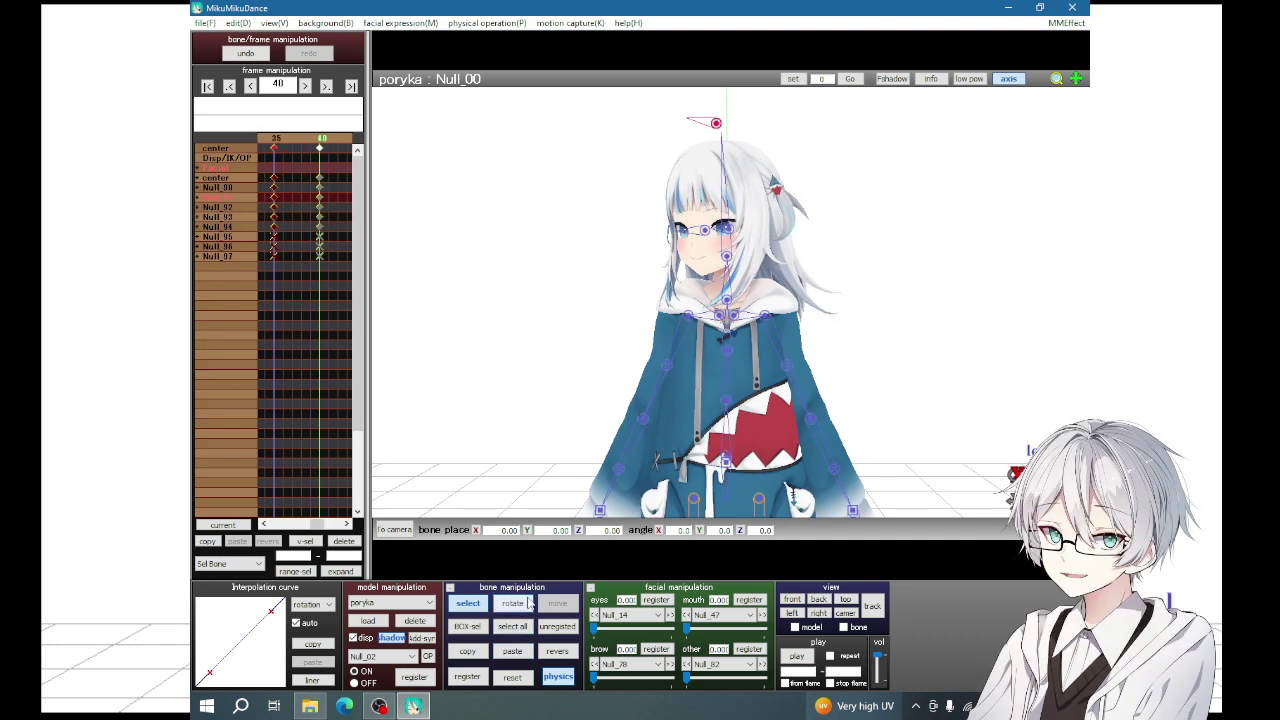
{"action": "left_click", "coordinate": [525, 603]}
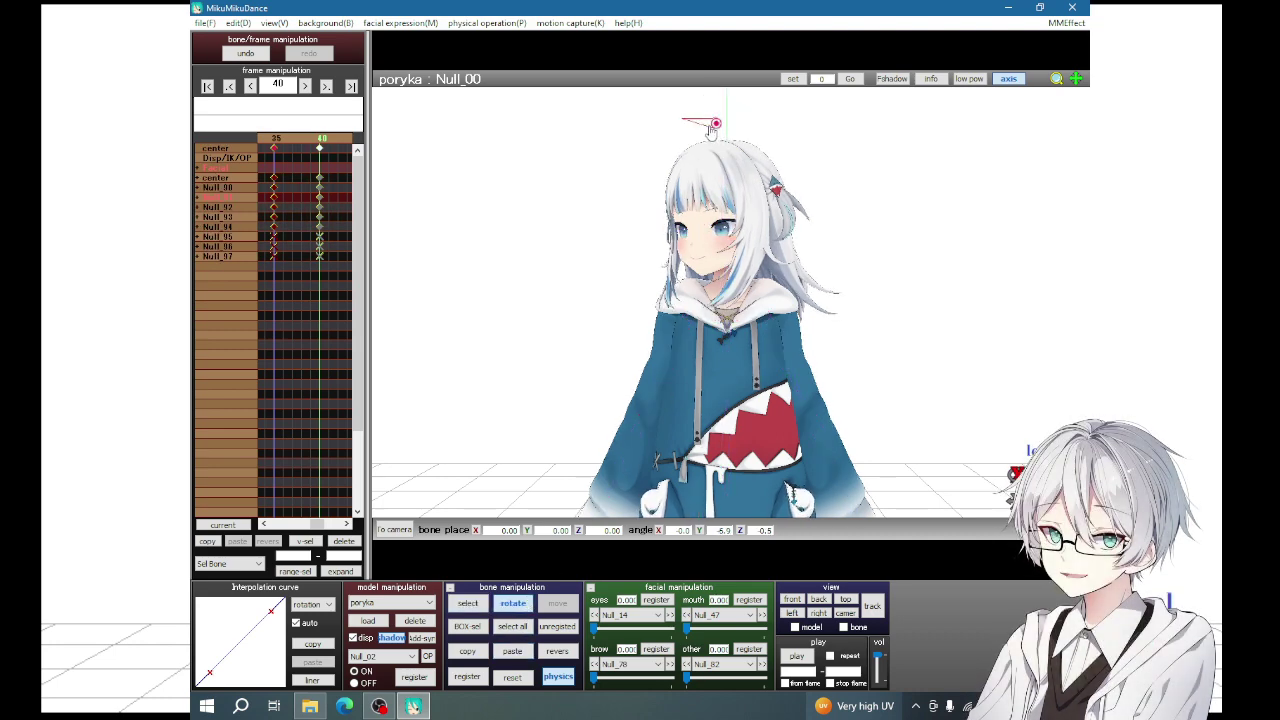
{"action": "left_click_drag", "start_coordinate": [694, 133], "coordinate": [690, 134]}
{"action": "left_click", "coordinate": [512, 626]}
{"action": "left_click", "coordinate": [467, 604]}
{"action": "key", "text": "Left"}
{"action": "key", "text": "Left"}
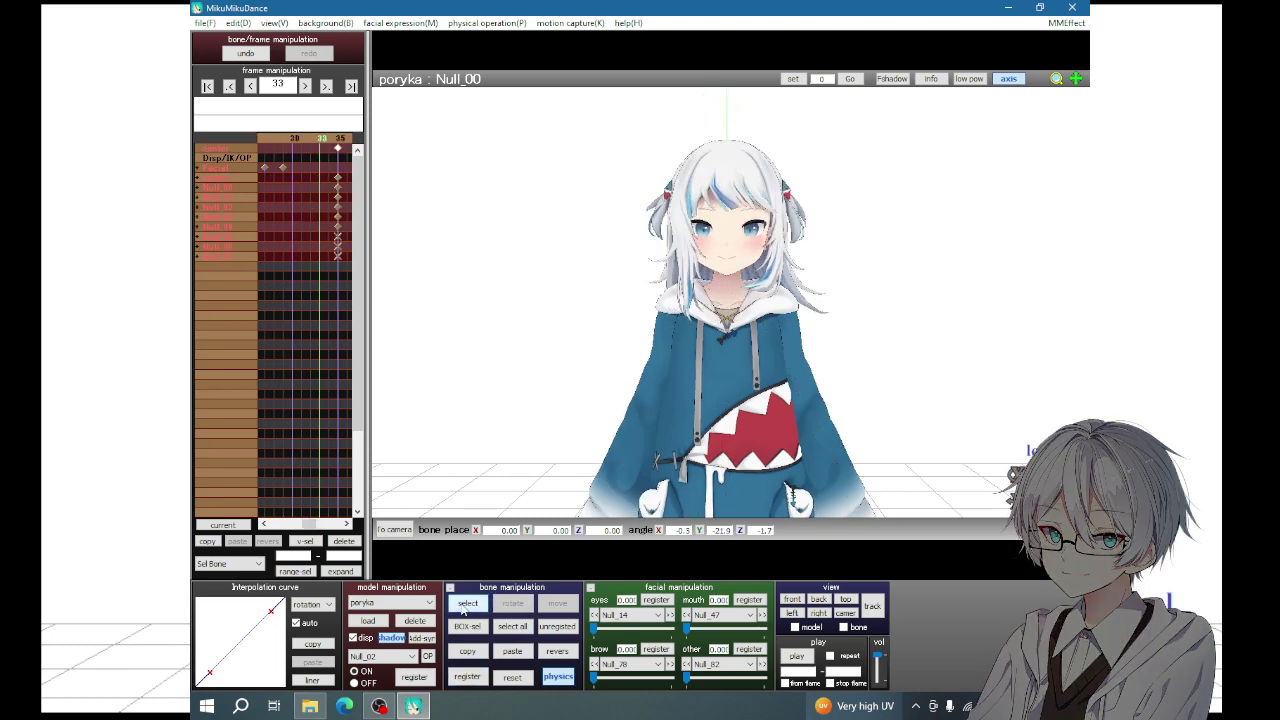
{"action": "key", "text": "Left"}
{"action": "key", "text": "Left"}
{"action": "key", "text": "Left"}
- Key all bones at frame 50 and rewind the timeline to frame 0
{"action": "key", "text": "Right"}
{"action": "key", "text": "Right"}
{"action": "key", "text": "Right"}
{"action": "key", "text": "Right"}
{"action": "key", "text": "Right"}
{"action": "key", "text": "Right"}
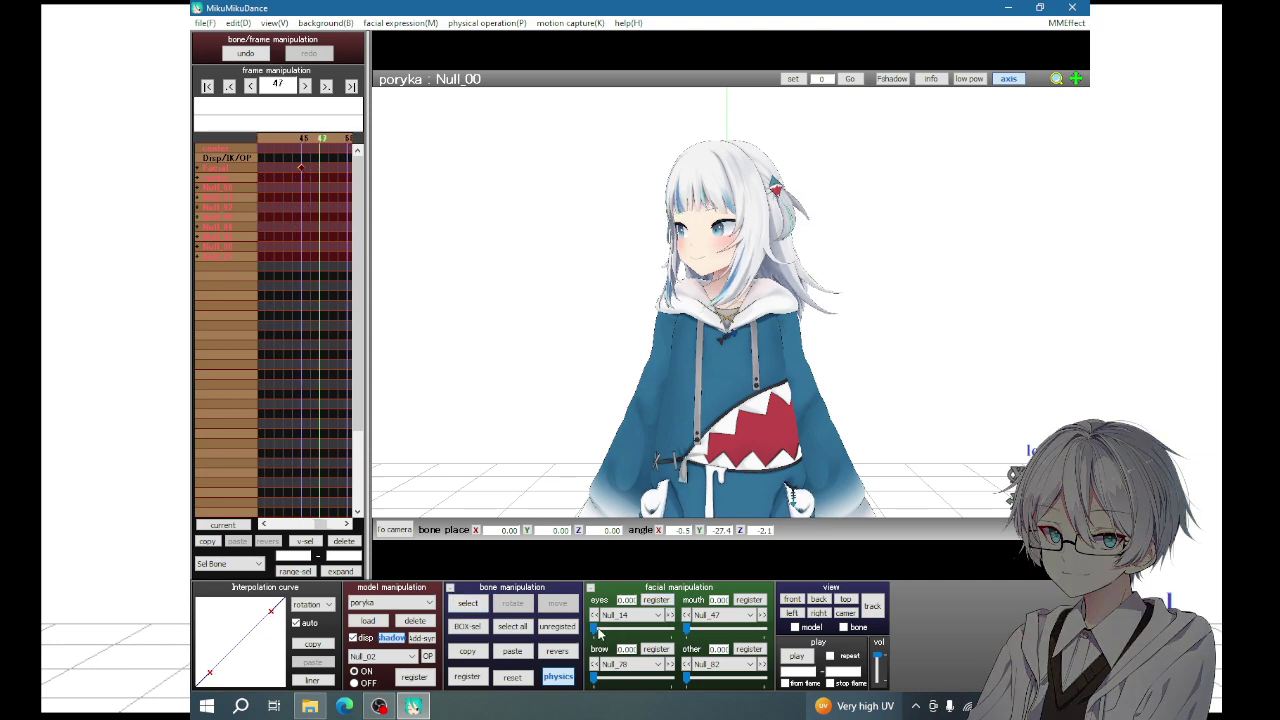
{"action": "key", "text": "Right"}
{"action": "key", "text": "Right"}
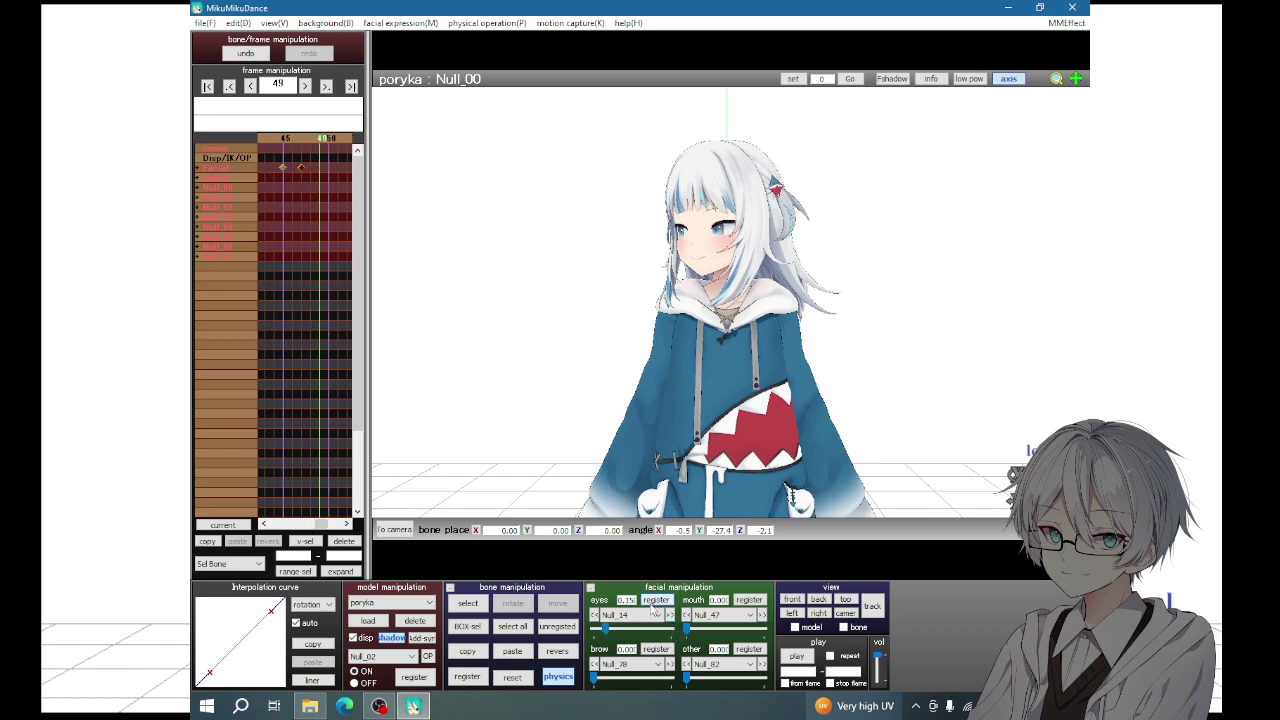
{"action": "left_click", "coordinate": [512, 626]}
{"action": "key", "text": "Right"}
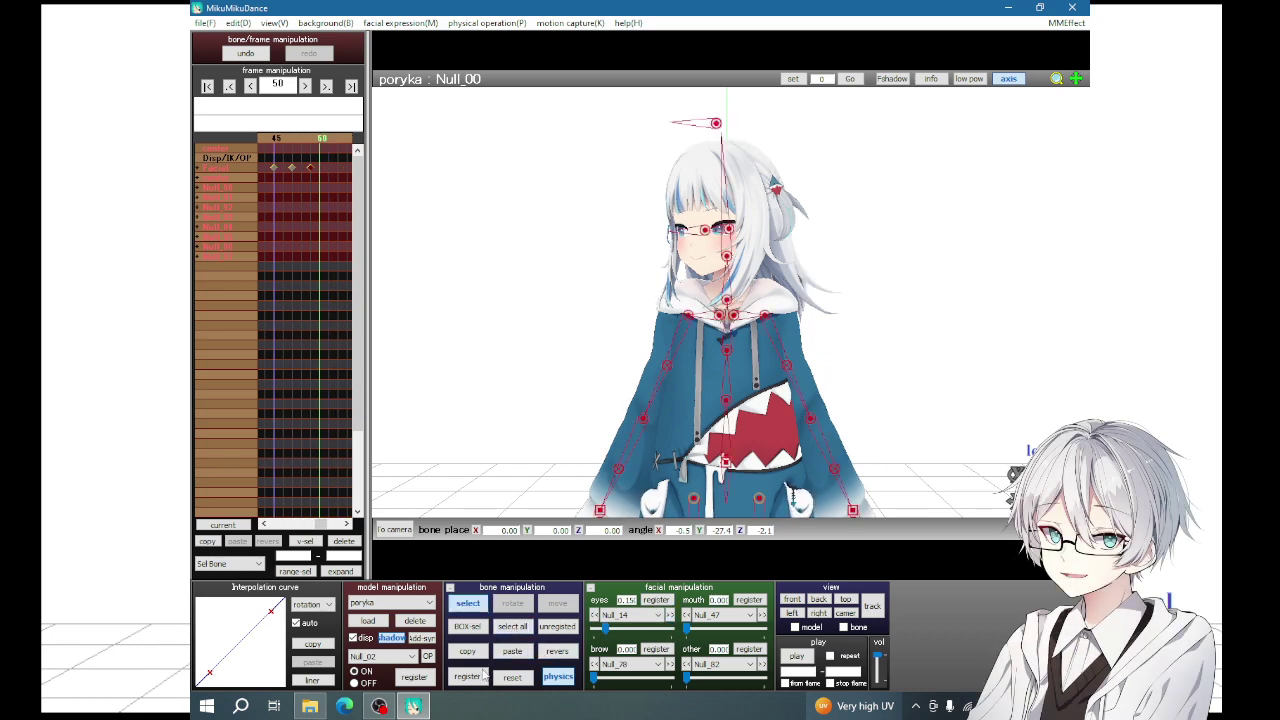
{"action": "left_click", "coordinate": [471, 610]}
{"action": "left_click", "coordinate": [207, 86]}
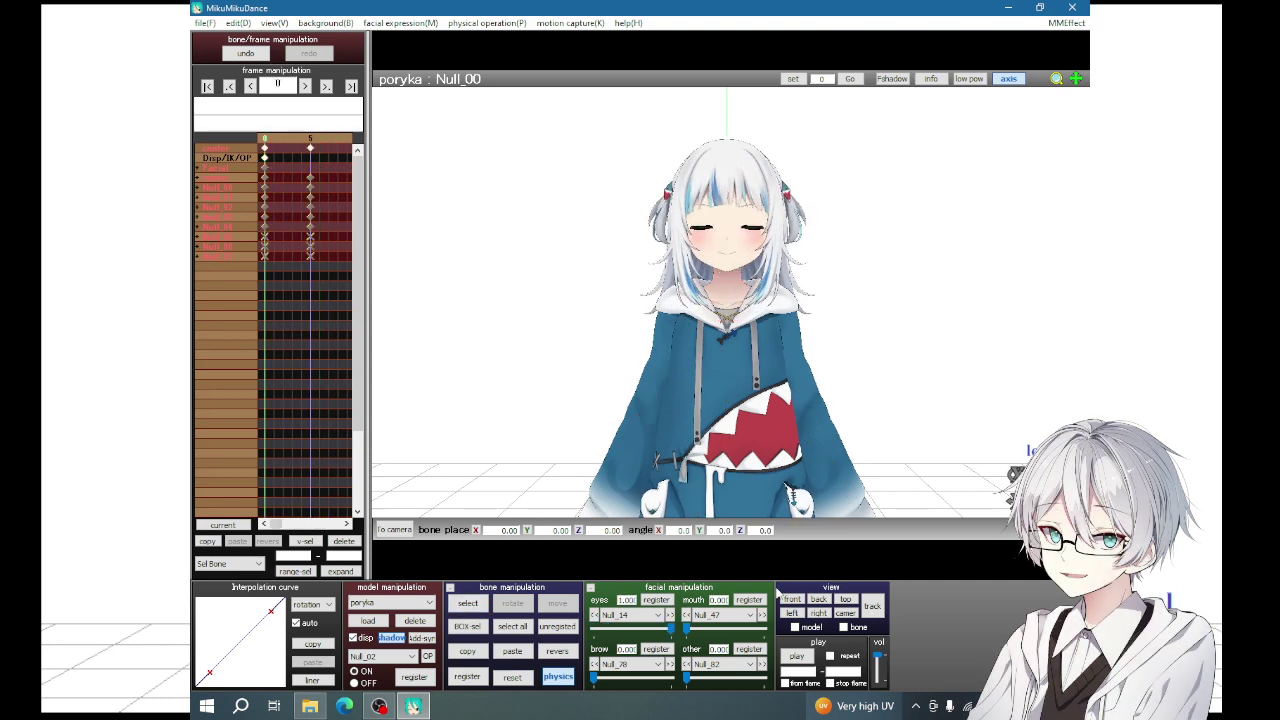
- Switch to the full-body front view, play the animation and step to frame 55
{"action": "left_click", "coordinate": [792, 600]}
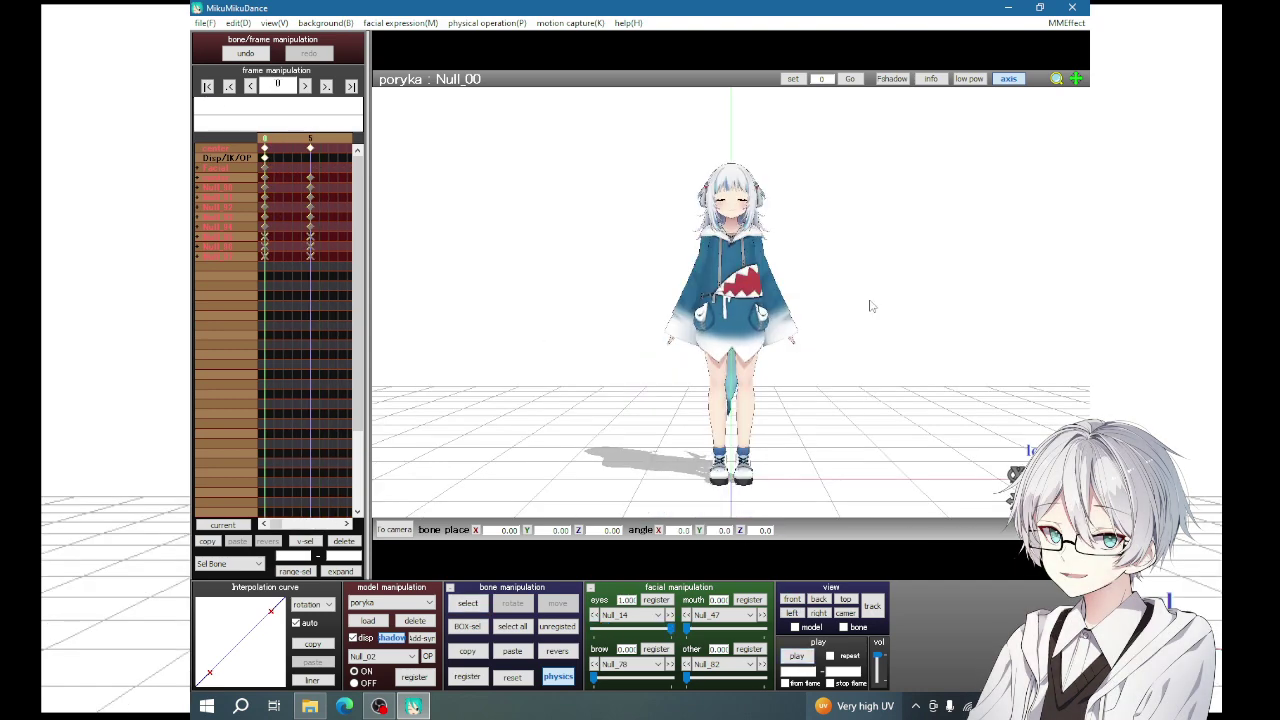
{"action": "left_click", "coordinate": [800, 656]}
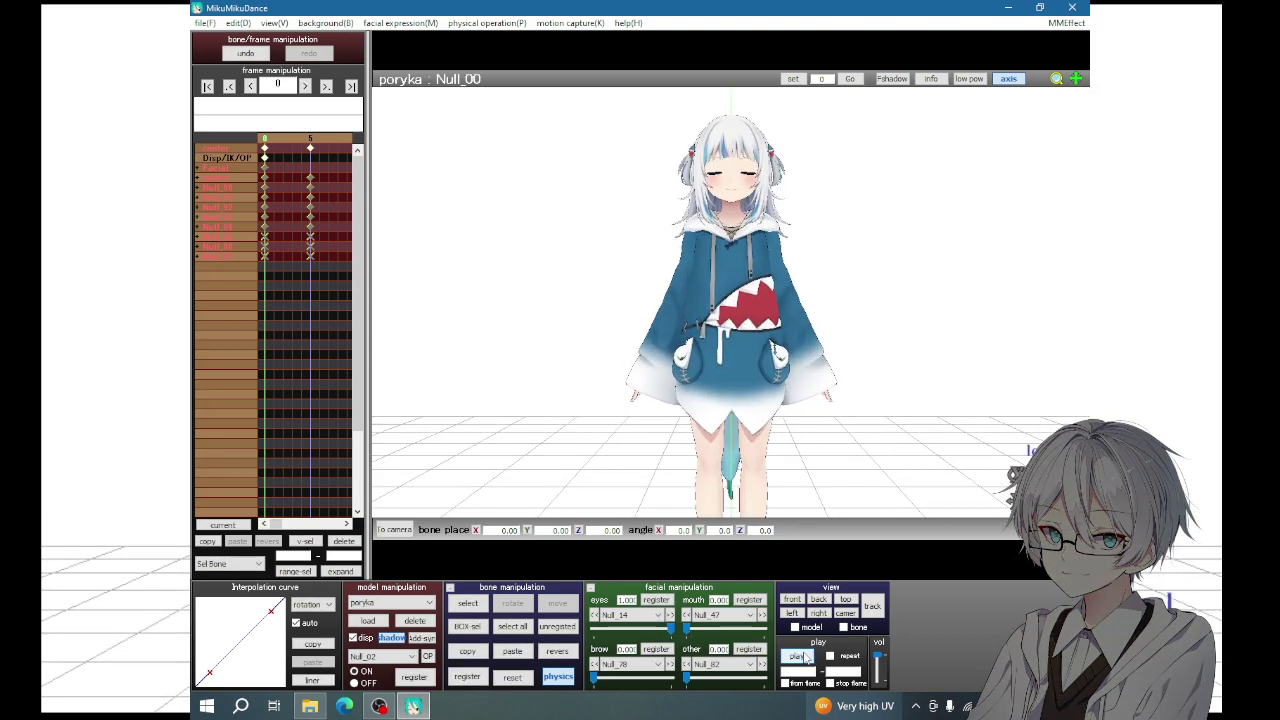
{"action": "key", "text": "Right"}
{"action": "key", "text": "Right"}
{"action": "key", "text": "Right"}
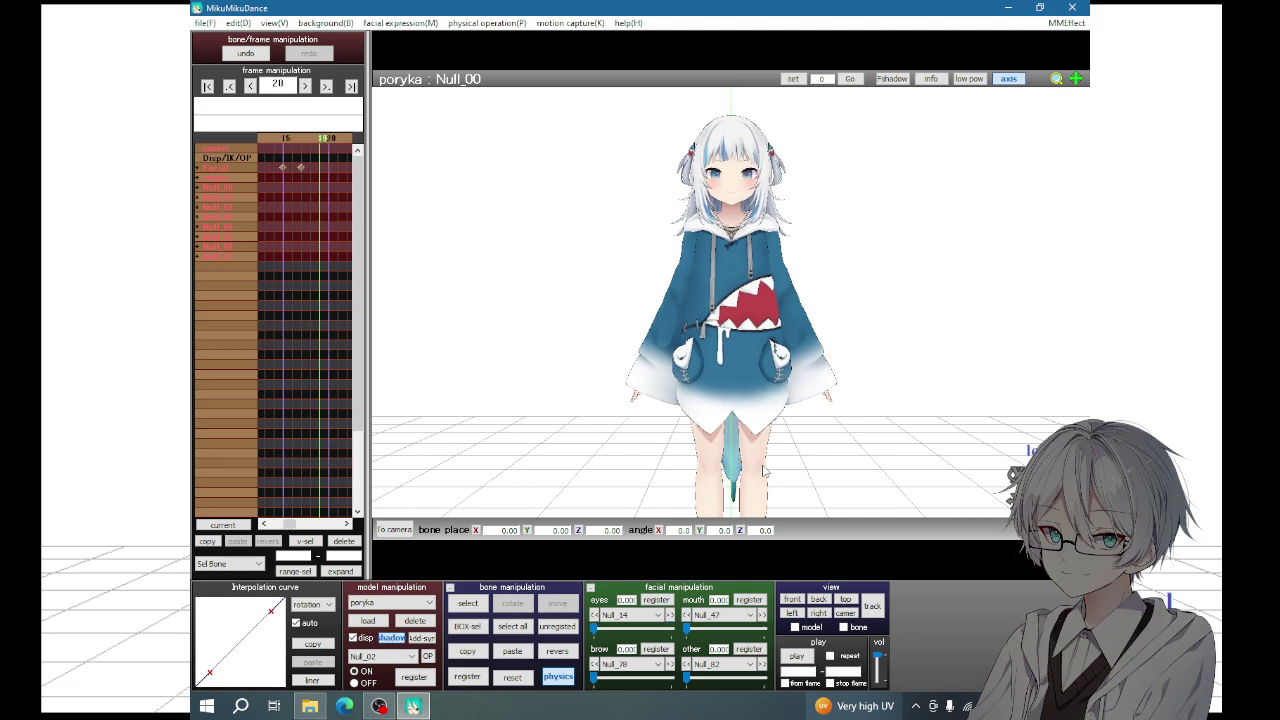
{"action": "key", "text": "Right"}
{"action": "key", "text": "Right"}
{"action": "key", "text": "Right"}
{"action": "key", "text": "Right"}
{"action": "key", "text": "Right"}
{"action": "key", "text": "Right"}
{"action": "key", "text": "Right"}
{"action": "key", "text": "Right"}
{"action": "key", "text": "Right"}
- Key all bones at frame 60, then step between frames 50–57 to check the pose
{"action": "key", "text": "Right"}
{"action": "key", "text": "Right"}
{"action": "key", "text": "Right"}
{"action": "left_click", "coordinate": [513, 628]}
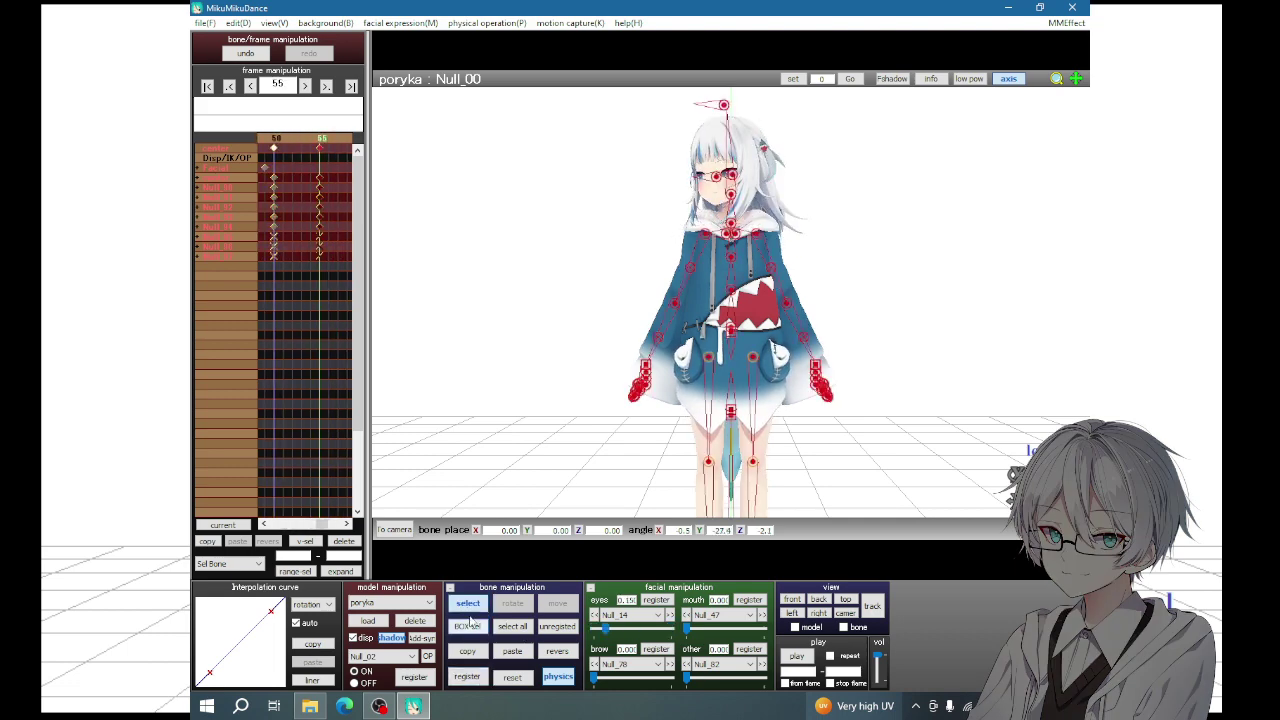
{"action": "left_click", "coordinate": [470, 612]}
{"action": "key", "text": "Right"}
{"action": "left_click", "coordinate": [512, 626]}
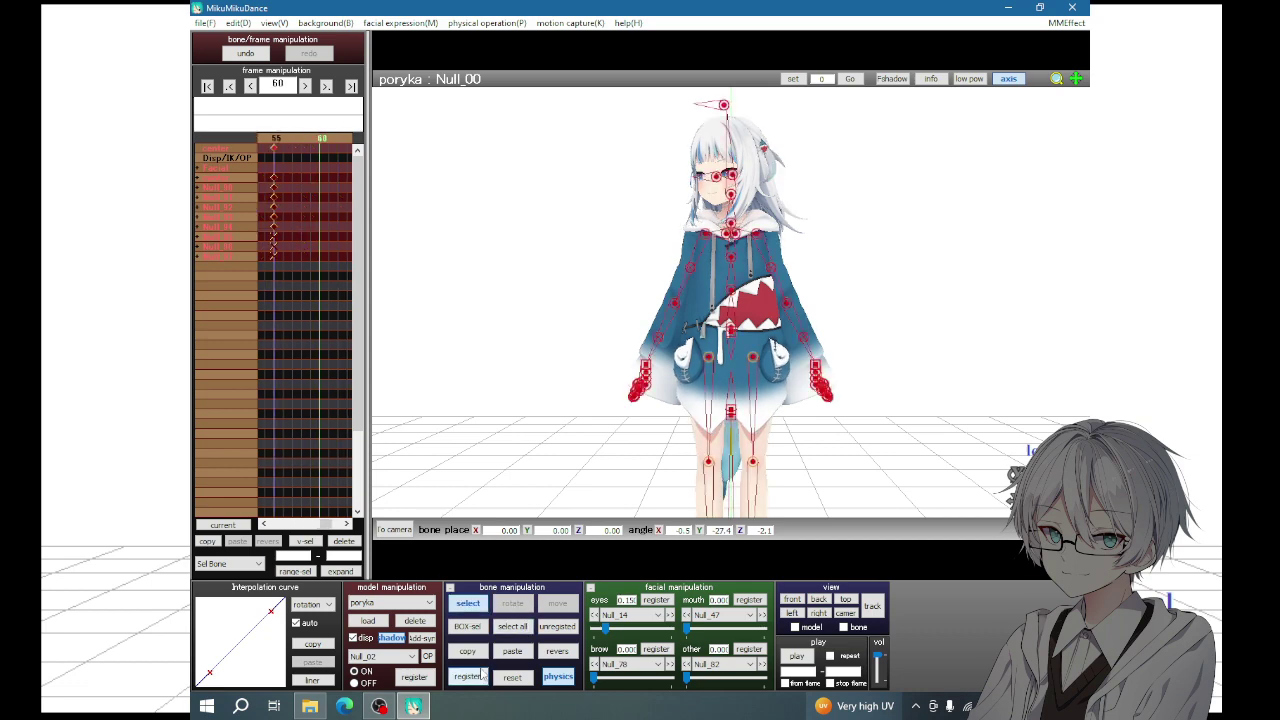
{"action": "left_click", "coordinate": [467, 676]}
{"action": "left_click", "coordinate": [467, 603]}
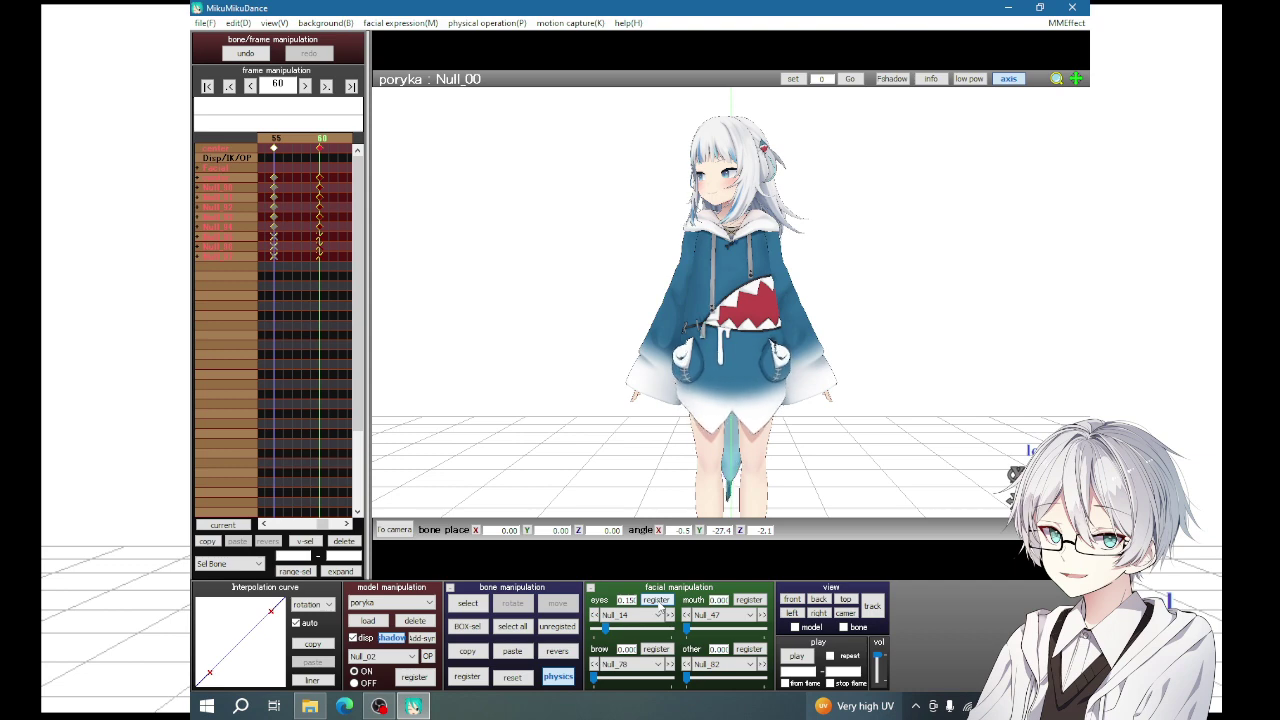
{"action": "key", "text": "Left"}
{"action": "key", "text": "Left"}
{"action": "key", "text": "Left"}
{"action": "key", "text": "Left"}
{"action": "key", "text": "Left"}
{"action": "key", "text": "Left"}
{"action": "key", "text": "Left"}
{"action": "key", "text": "Left"}
{"action": "key", "text": "Left"}
{"action": "key", "text": "Left"}
{"action": "key", "text": "Right"}
{"action": "key", "text": "Right"}
{"action": "key", "text": "Right"}
{"action": "key", "text": "Right"}
{"action": "key", "text": "Right"}
{"action": "key", "text": "Right"}
{"action": "key", "text": "Right"}
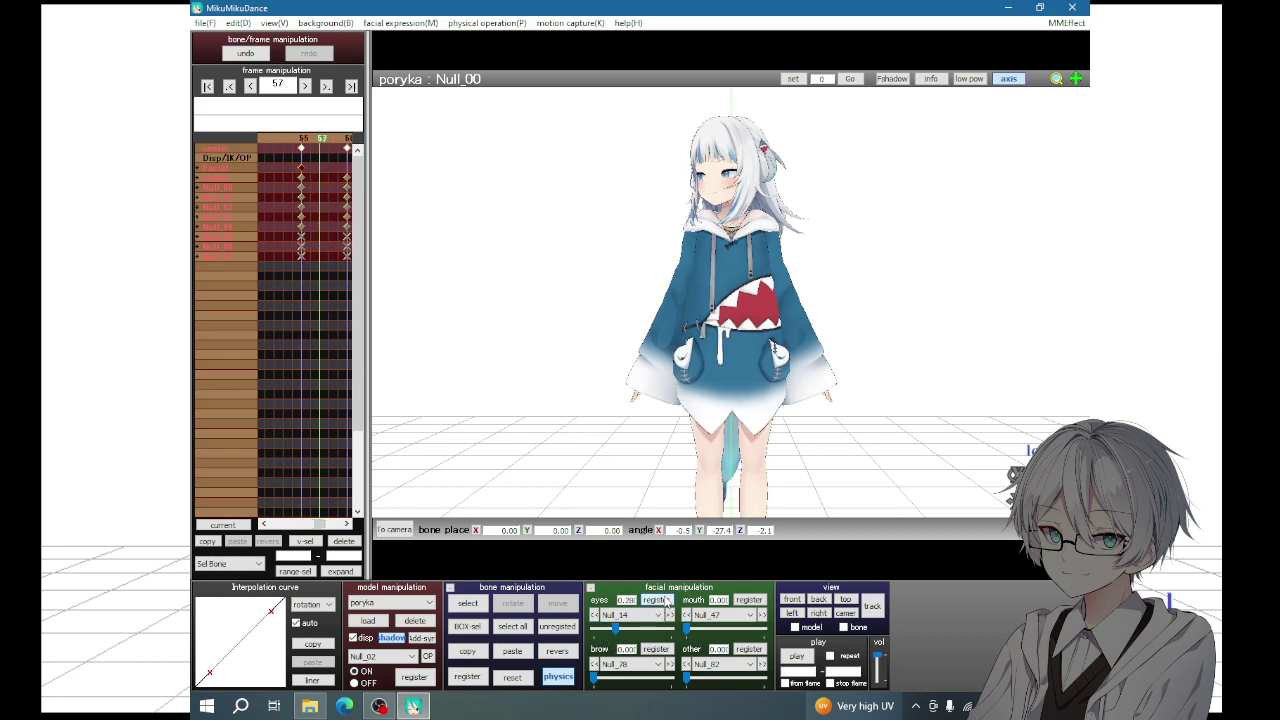
{"action": "key", "text": "Left"}
{"action": "key", "text": "Left"}
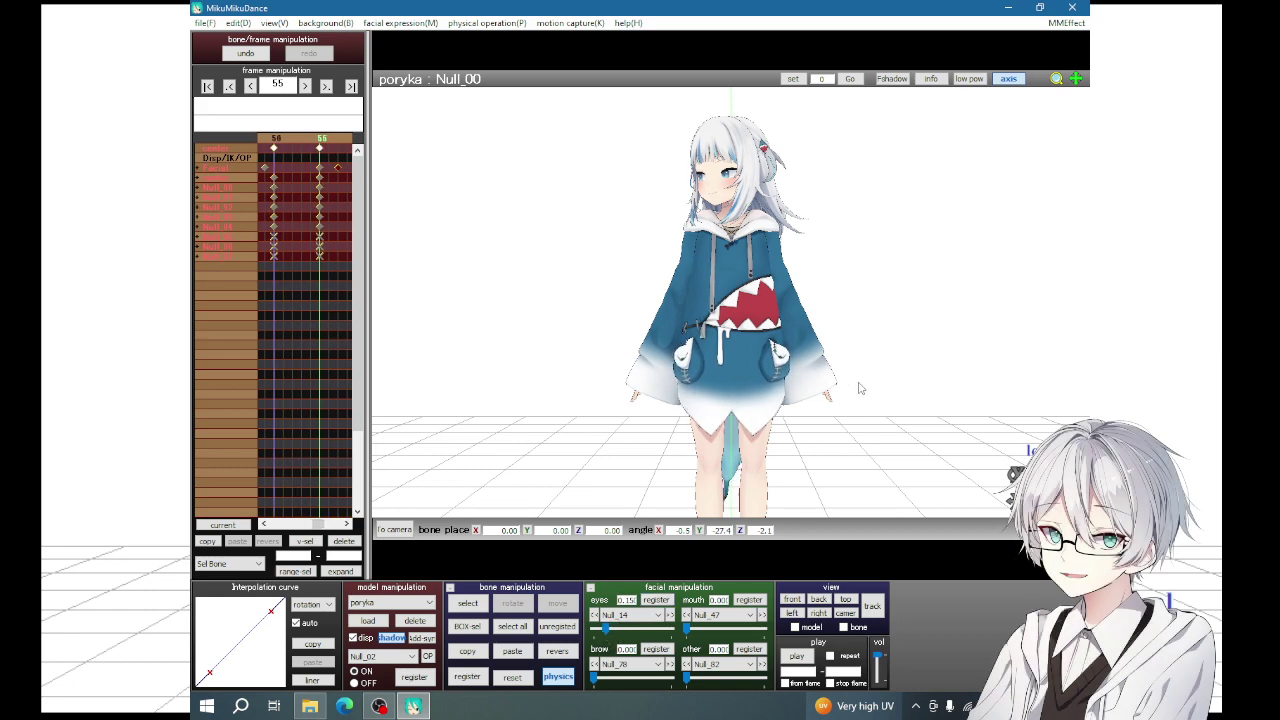
- Zoom onto her face, reset the brow morph and switch it to Null_79 around frames 55–57
{"action": "scroll", "coordinate": [864, 277], "scroll_direction": "up", "scroll_amount": 3}
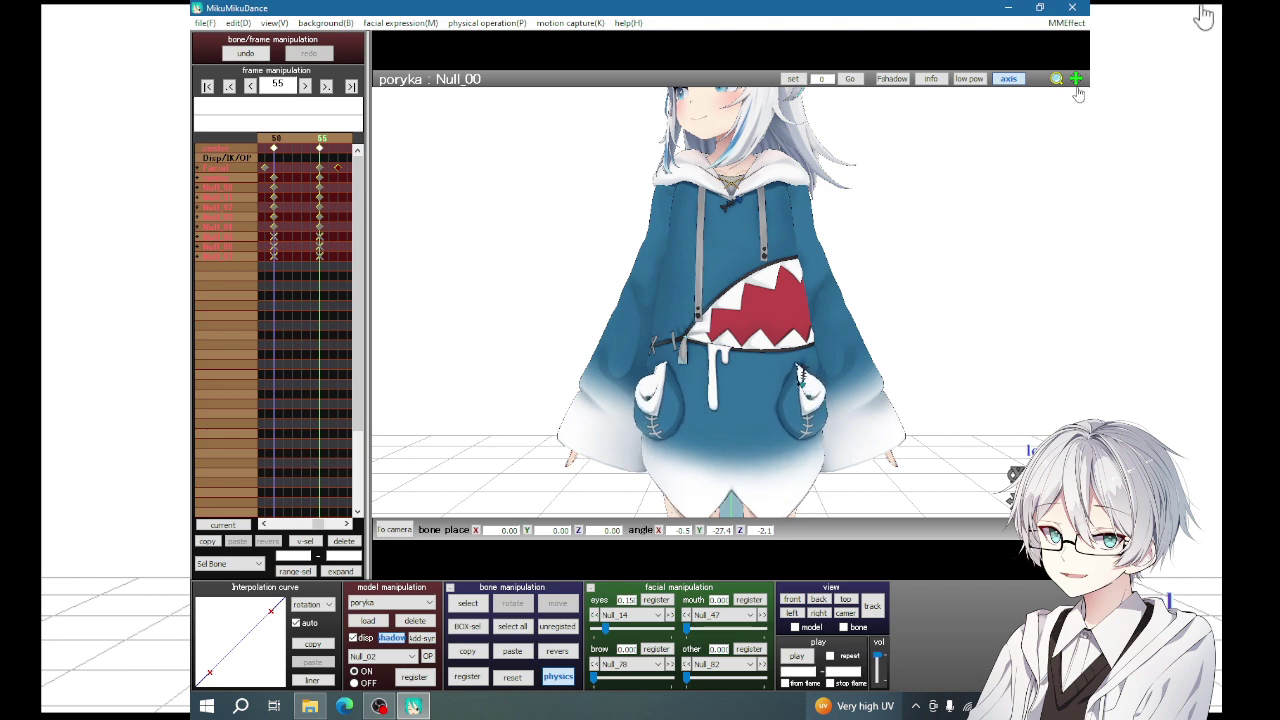
{"action": "left_click_drag", "start_coordinate": [1077, 88], "coordinate": [1126, 200]}
{"action": "scroll", "coordinate": [1035, 207], "scroll_direction": "up", "scroll_amount": 5}
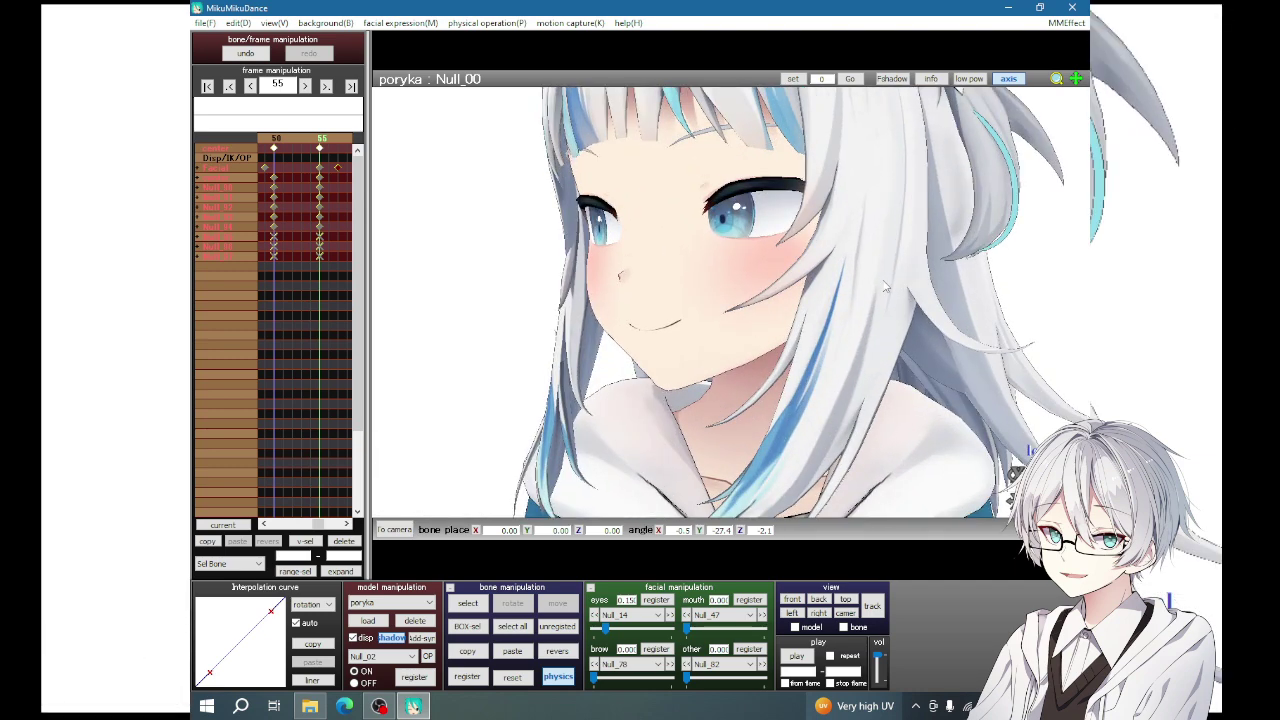
{"action": "scroll", "coordinate": [886, 296], "scroll_direction": "down", "scroll_amount": 3}
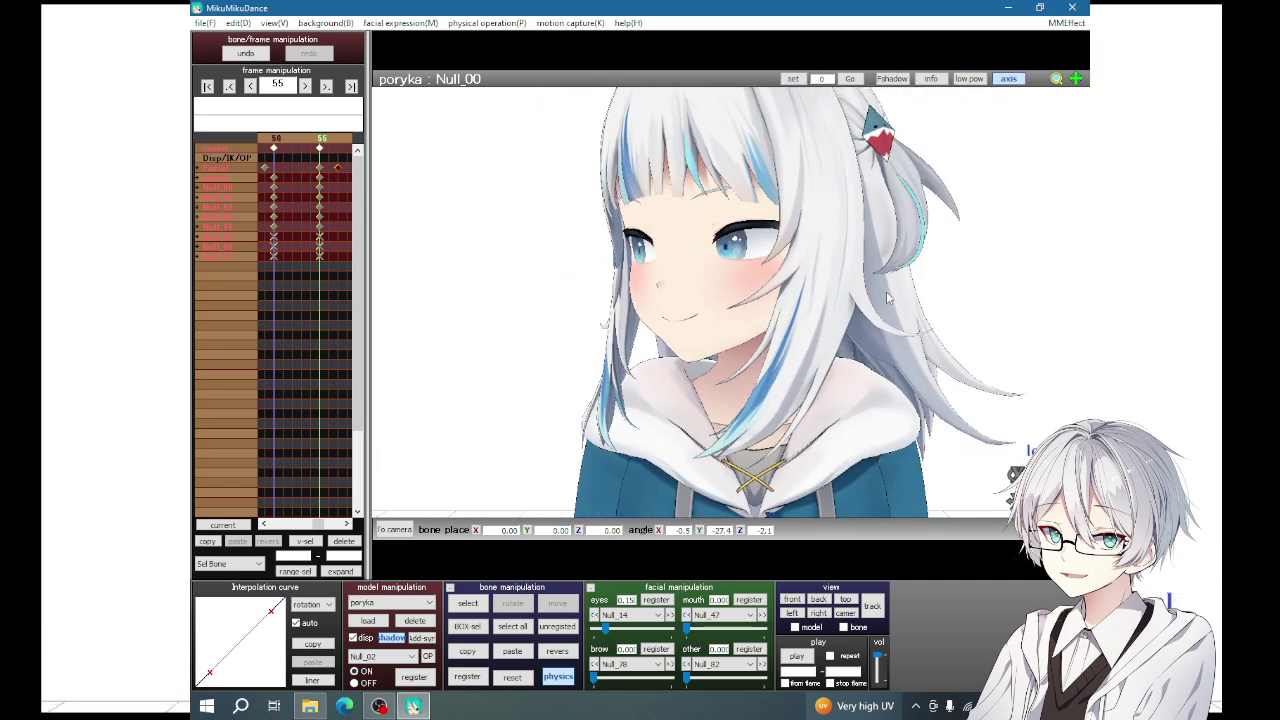
{"action": "left_click_drag", "start_coordinate": [660, 683], "coordinate": [622, 677]}
{"action": "left_click", "coordinate": [668, 665]}
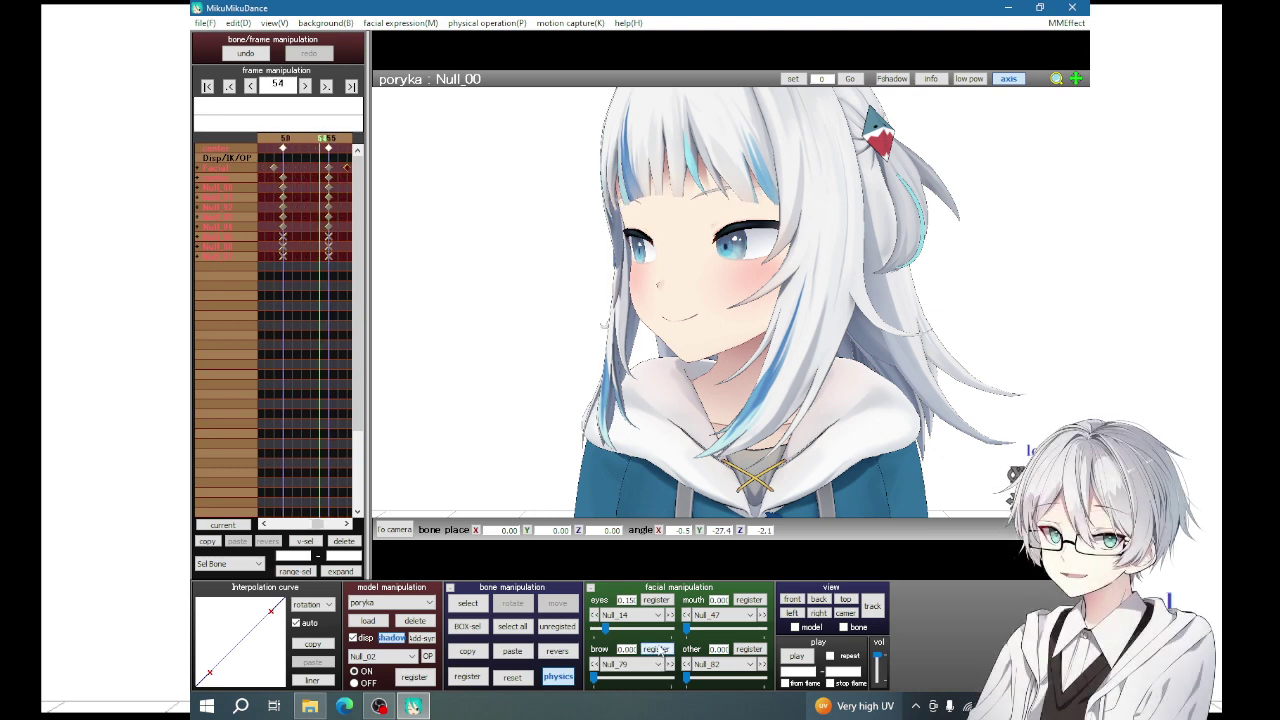
{"action": "key", "text": "Right"}
{"action": "key", "text": "Right"}
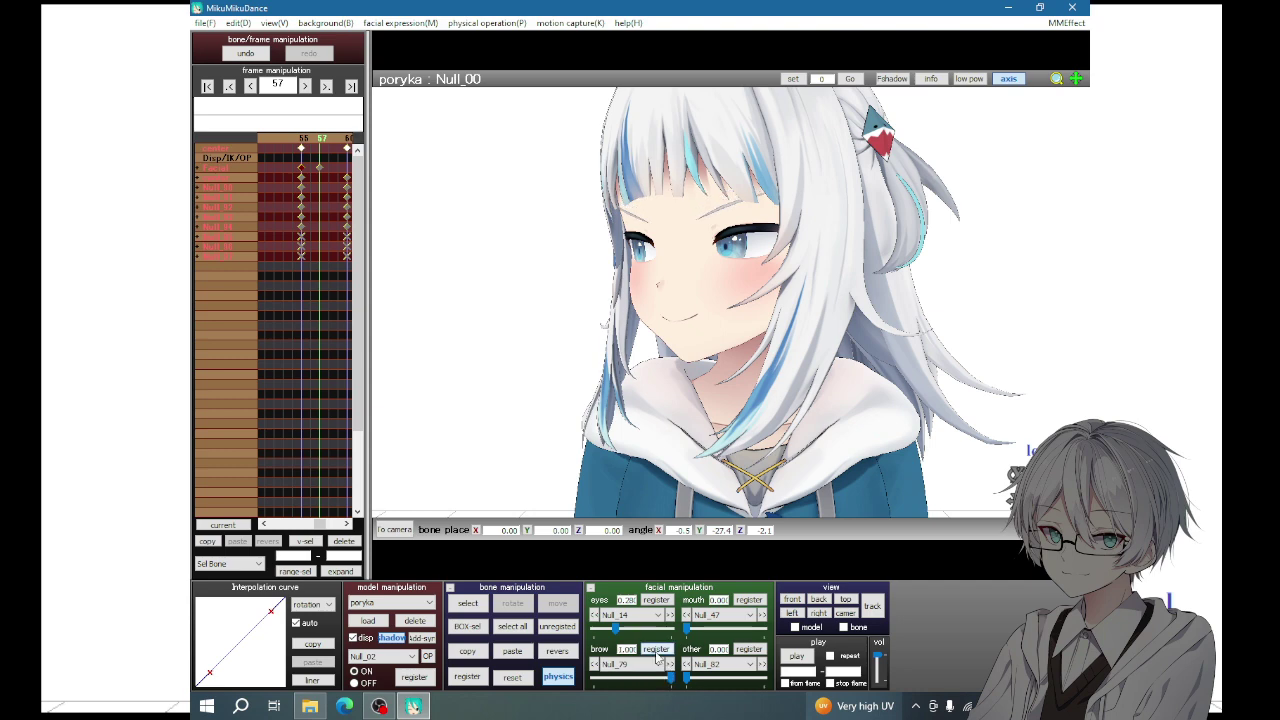
{"action": "key", "text": "Left"}
- Open her mouth to show teeth with Null_48, then use Null_47 instead, previewing frames 55–60
{"action": "left_click", "coordinate": [748, 614]}
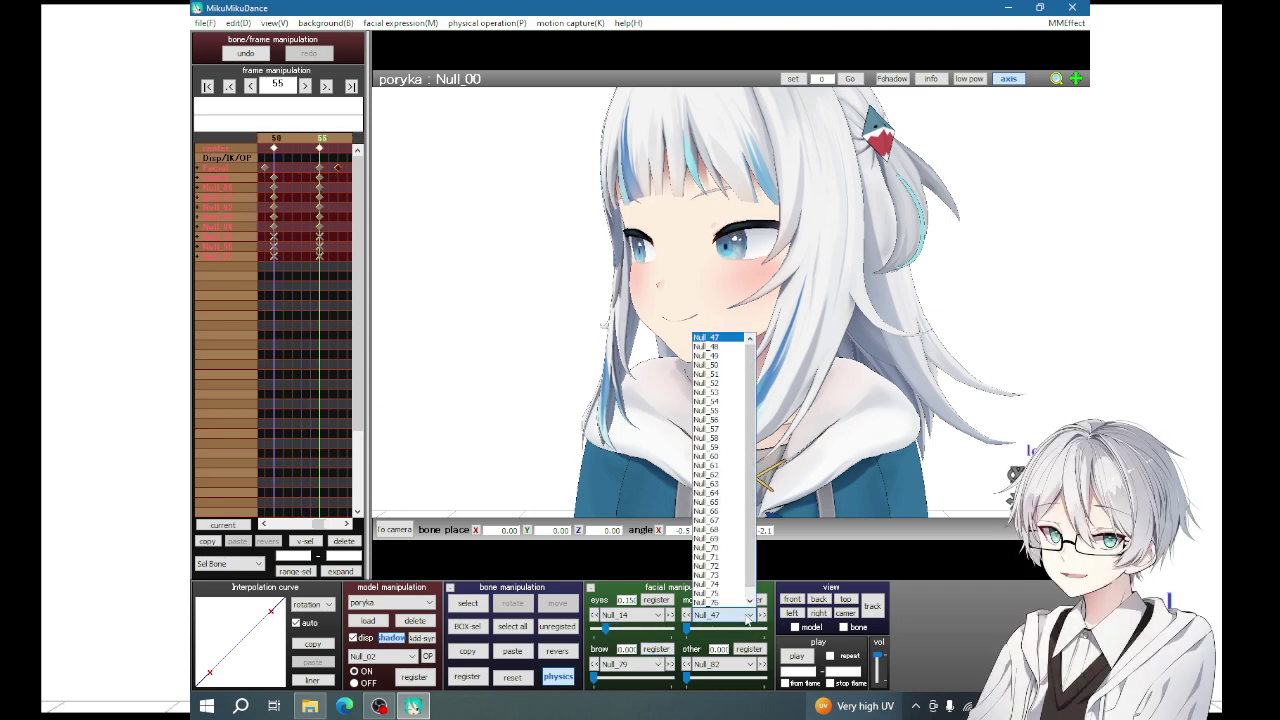
{"action": "left_click", "coordinate": [712, 346]}
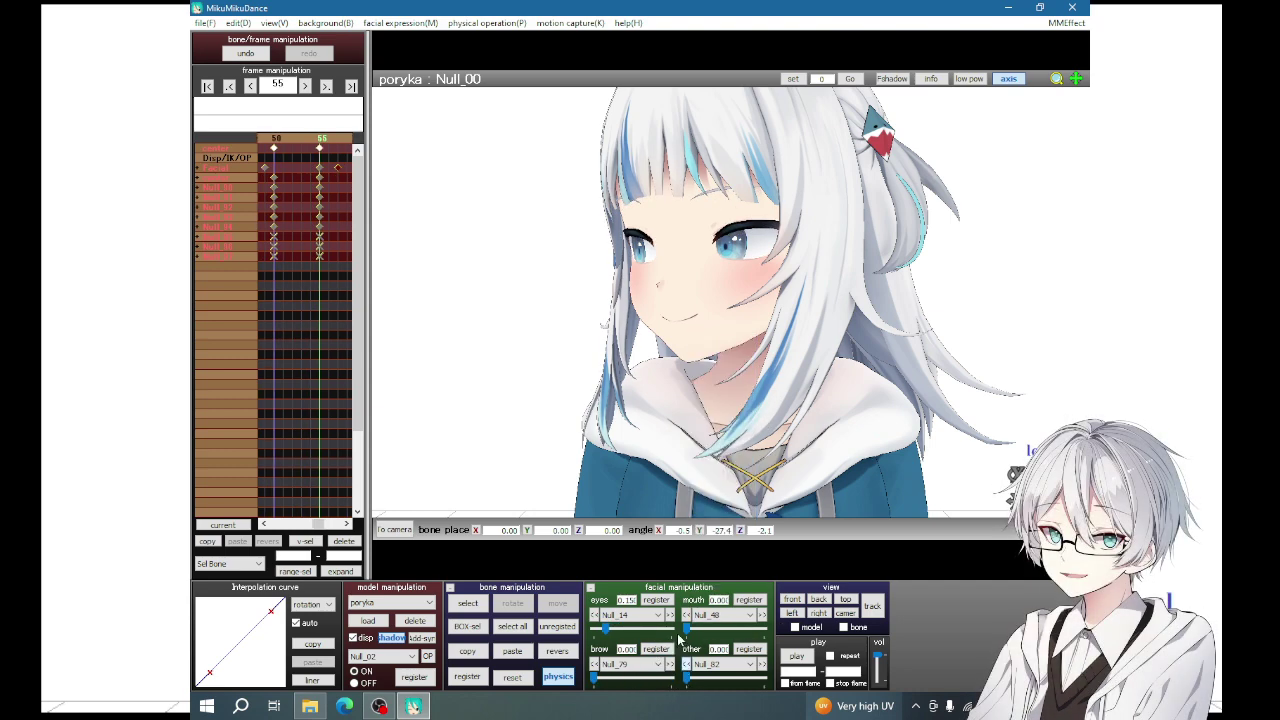
{"action": "mouse_move", "coordinate": [713, 632]}
{"action": "left_mouse_down"}
{"action": "mouse_move", "coordinate": [756, 633]}
{"action": "mouse_move", "coordinate": [686, 629]}
{"action": "left_mouse_up"}
{"action": "key", "text": "Right"}
{"action": "key", "text": "Right"}
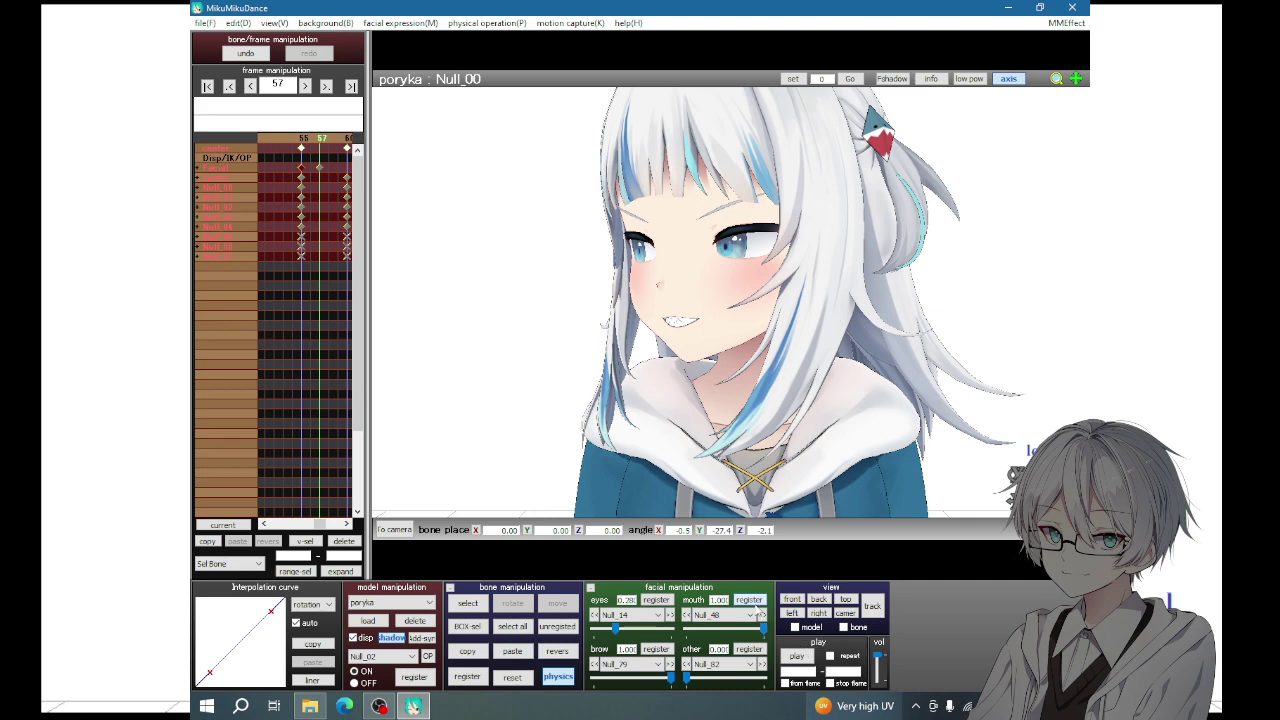
{"action": "key", "text": "Left"}
{"action": "key", "text": "Left"}
{"action": "left_click", "coordinate": [722, 614]}
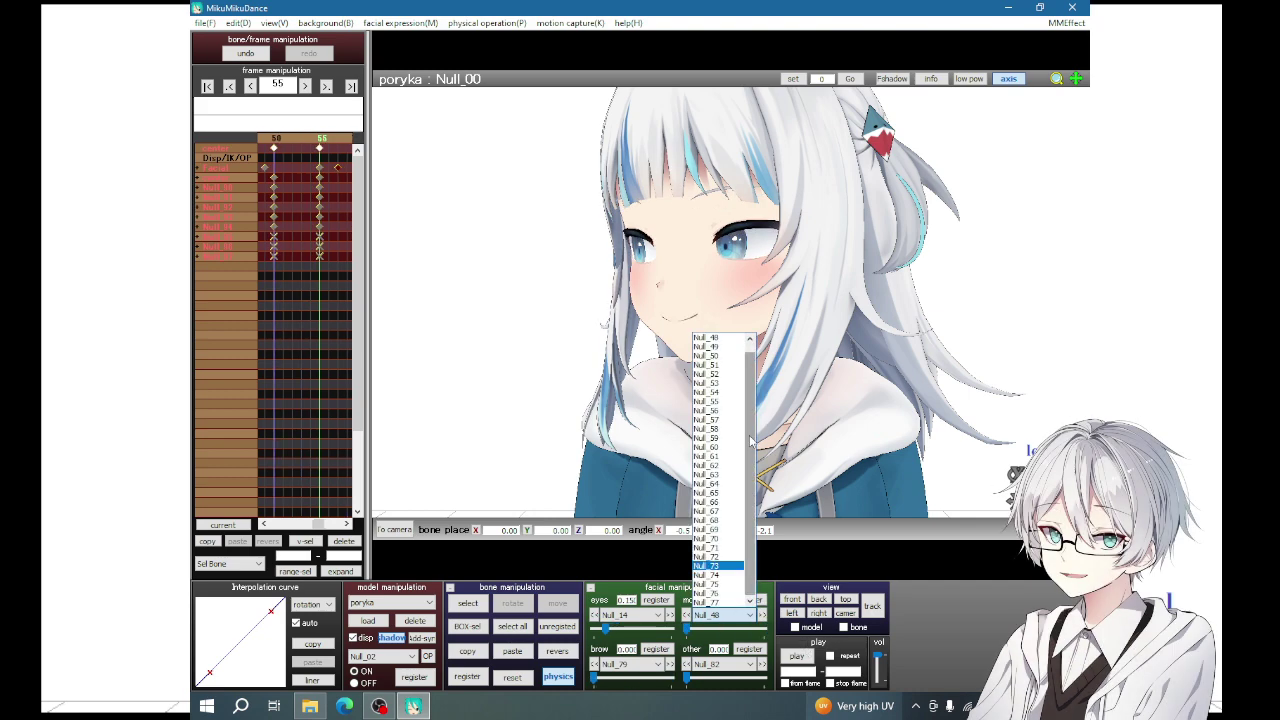
{"action": "left_click", "coordinate": [727, 340]}
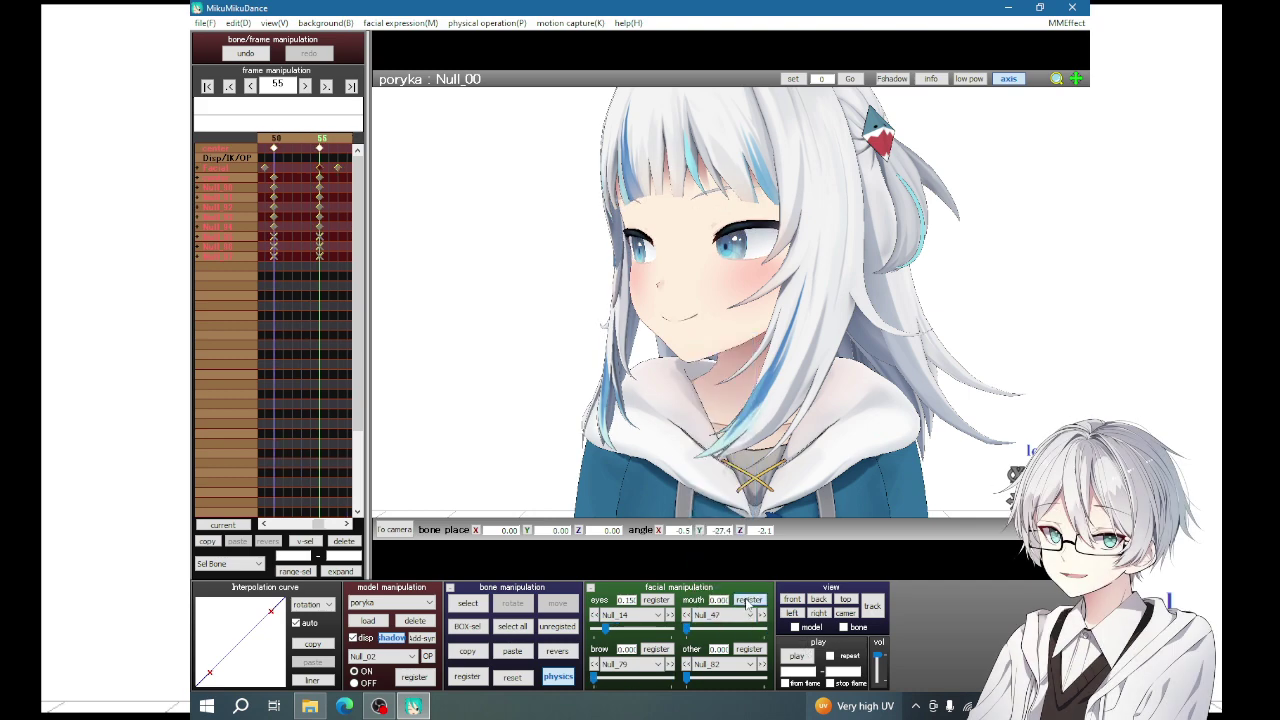
{"action": "key", "text": "Right"}
{"action": "key", "text": "Right"}
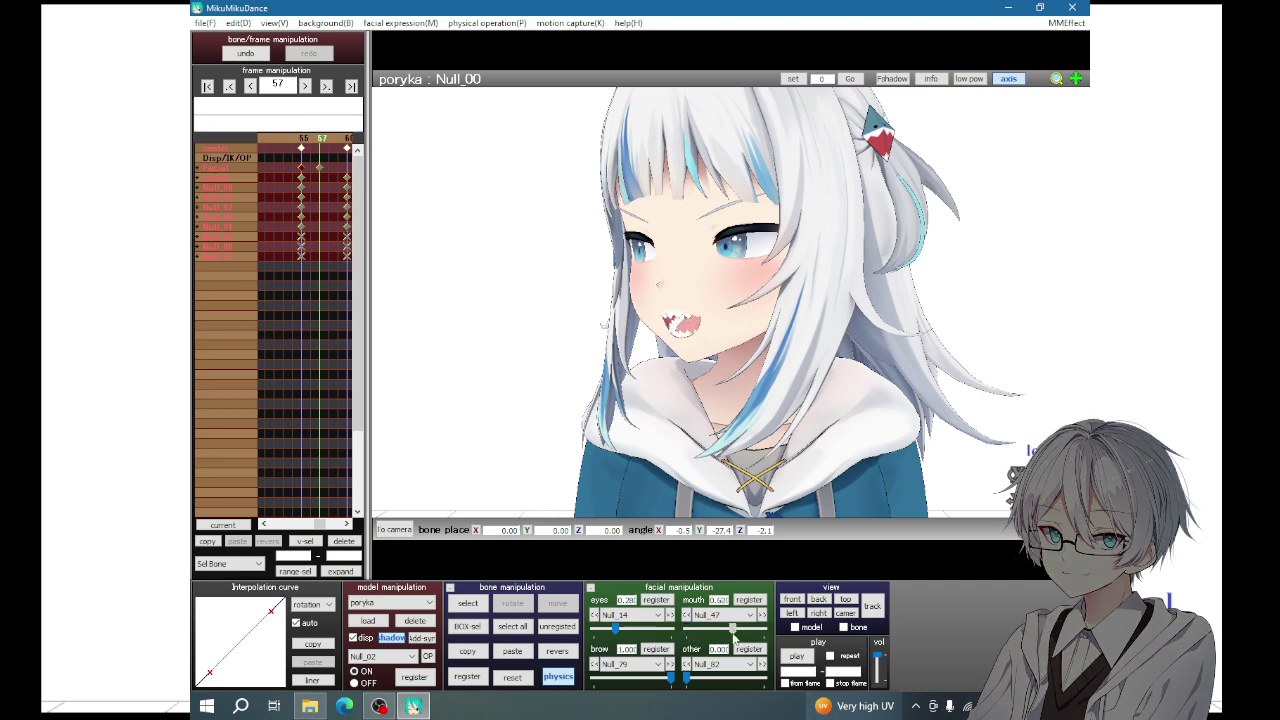
{"action": "key", "text": "Left"}
{"action": "key", "text": "Left"}
{"action": "key", "text": "Left"}
{"action": "key", "text": "Right"}
{"action": "key", "text": "Right"}
{"action": "key", "text": "Right"}
{"action": "key", "text": "Right"}
{"action": "key", "text": "Right"}
{"action": "key", "text": "Right"}
- In front view, select all bones around frames 65–69 and switch to rotate mode
{"action": "left_click", "coordinate": [792, 599]}
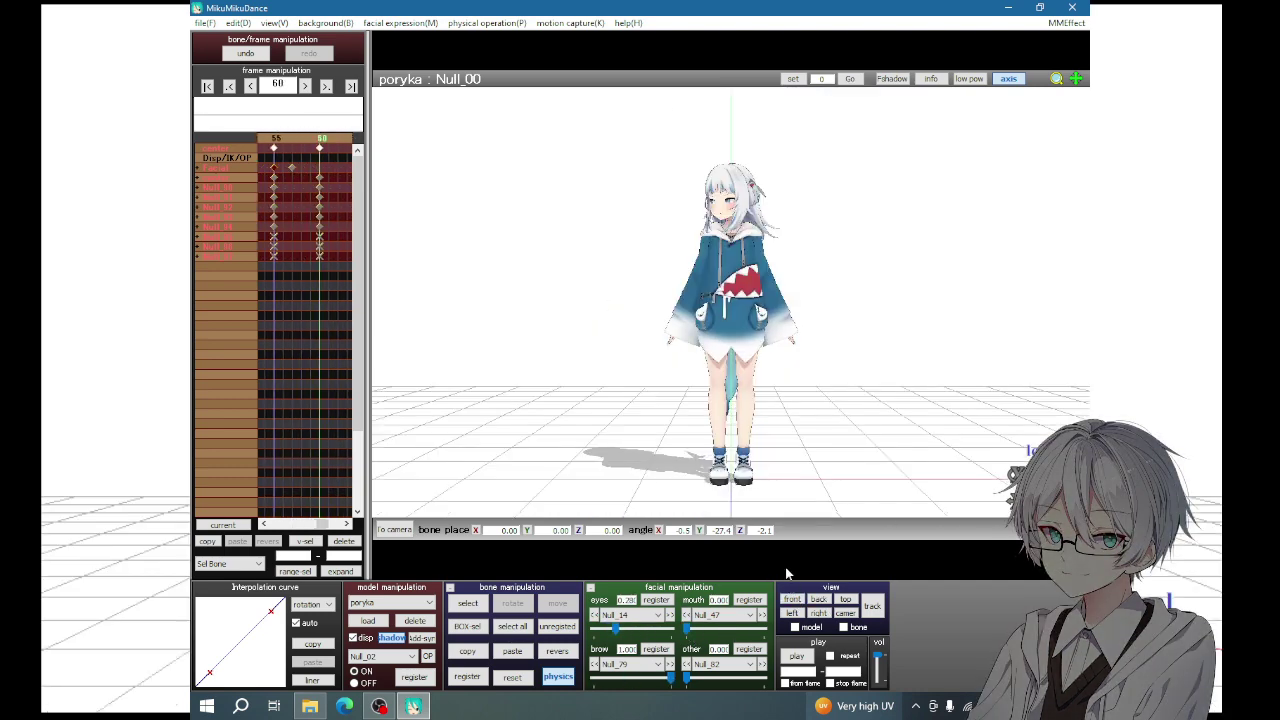
{"action": "key", "text": "Left"}
{"action": "key", "text": "Left"}
{"action": "key", "text": "Left"}
{"action": "key", "text": "Left"}
{"action": "key", "text": "Left"}
{"action": "key", "text": "Left"}
{"action": "key", "text": "Left"}
{"action": "key", "text": "Right"}
{"action": "key", "text": "Right"}
{"action": "key", "text": "Right"}
{"action": "key", "text": "Right"}
{"action": "key", "text": "Right"}
{"action": "key", "text": "Right"}
{"action": "key", "text": "Right"}
{"action": "key", "text": "Right"}
{"action": "key", "text": "Right"}
{"action": "left_click", "coordinate": [521, 628]}
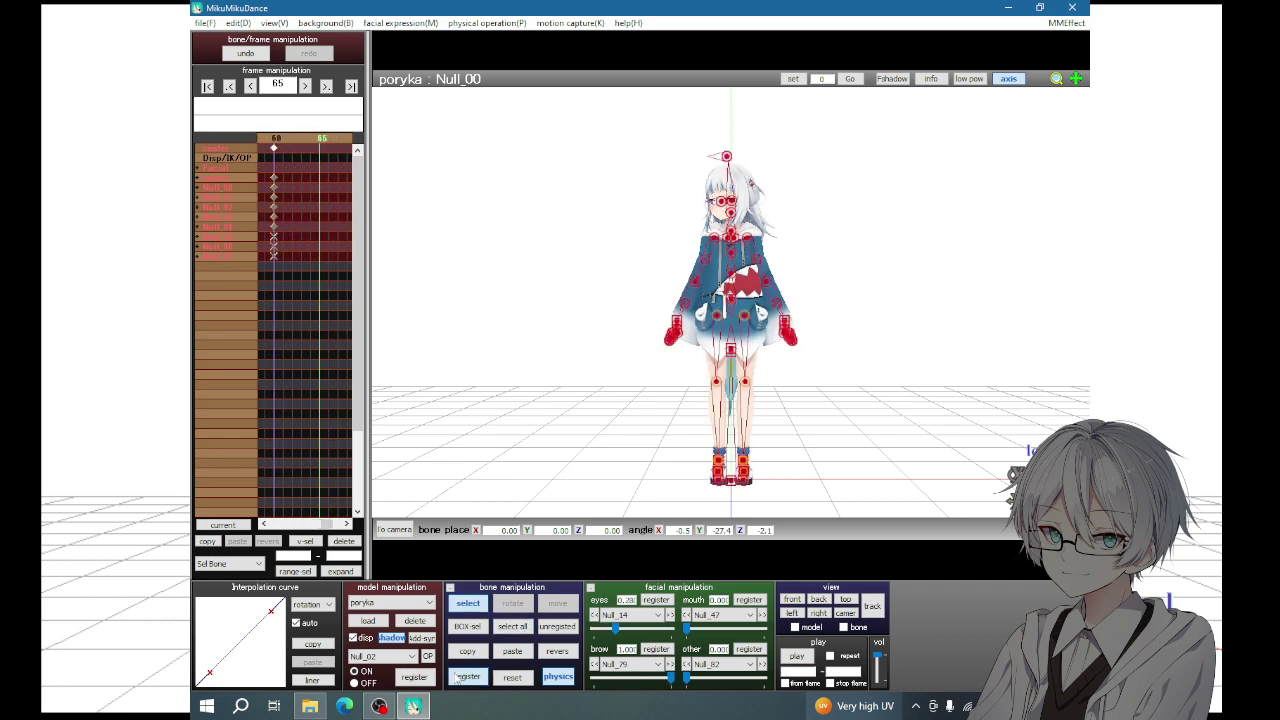
{"action": "key", "text": "Right"}
{"action": "key", "text": "Right"}
{"action": "key", "text": "Right"}
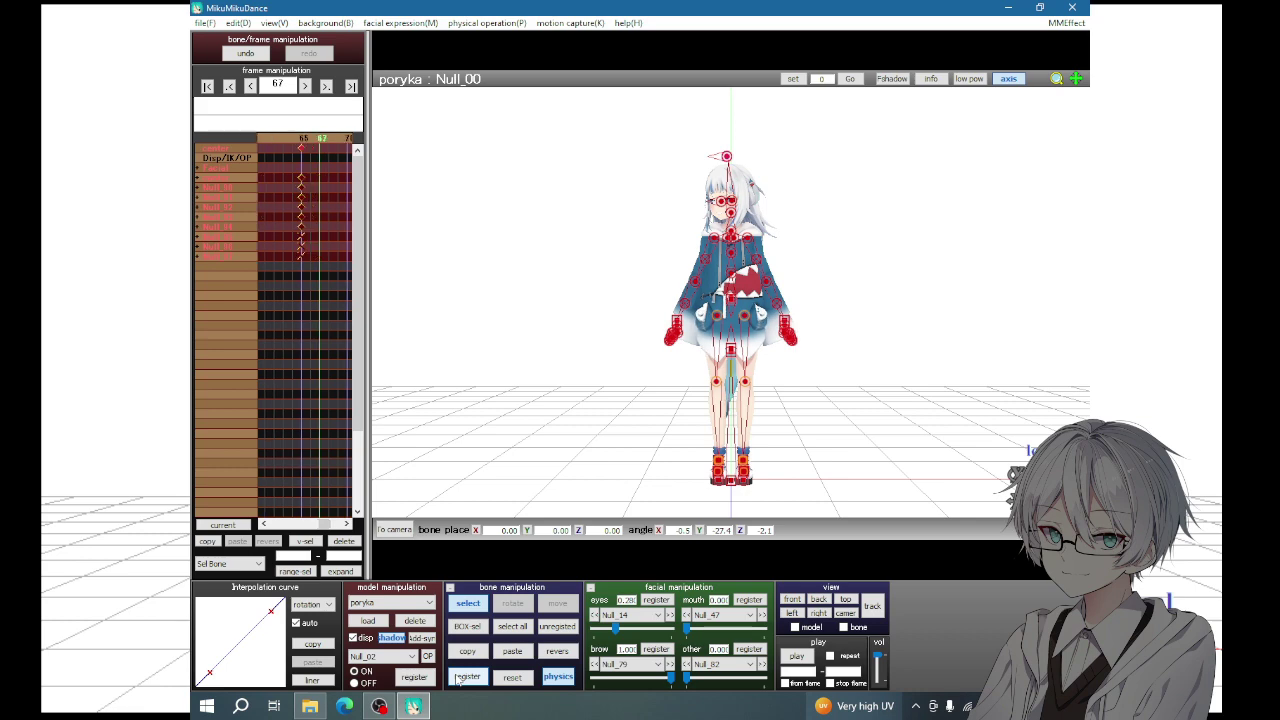
{"action": "key", "text": "Right"}
{"action": "key", "text": "Left"}
{"action": "key", "text": "Left"}
{"action": "key", "text": "Left"}
{"action": "key", "text": "Left"}
{"action": "key", "text": "Left"}
{"action": "key", "text": "Left"}
{"action": "key", "text": "Left"}
{"action": "key", "text": "Left"}
{"action": "left_click", "coordinate": [470, 604]}
{"action": "key", "text": "Left"}
{"action": "key", "text": "Left"}
{"action": "key", "text": "Right"}
{"action": "key", "text": "Right"}
{"action": "key", "text": "Right"}
{"action": "key", "text": "Right"}
{"action": "key", "text": "Right"}
{"action": "key", "text": "Right"}
{"action": "key", "text": "Right"}
{"action": "key", "text": "Right"}
{"action": "key", "text": "Right"}
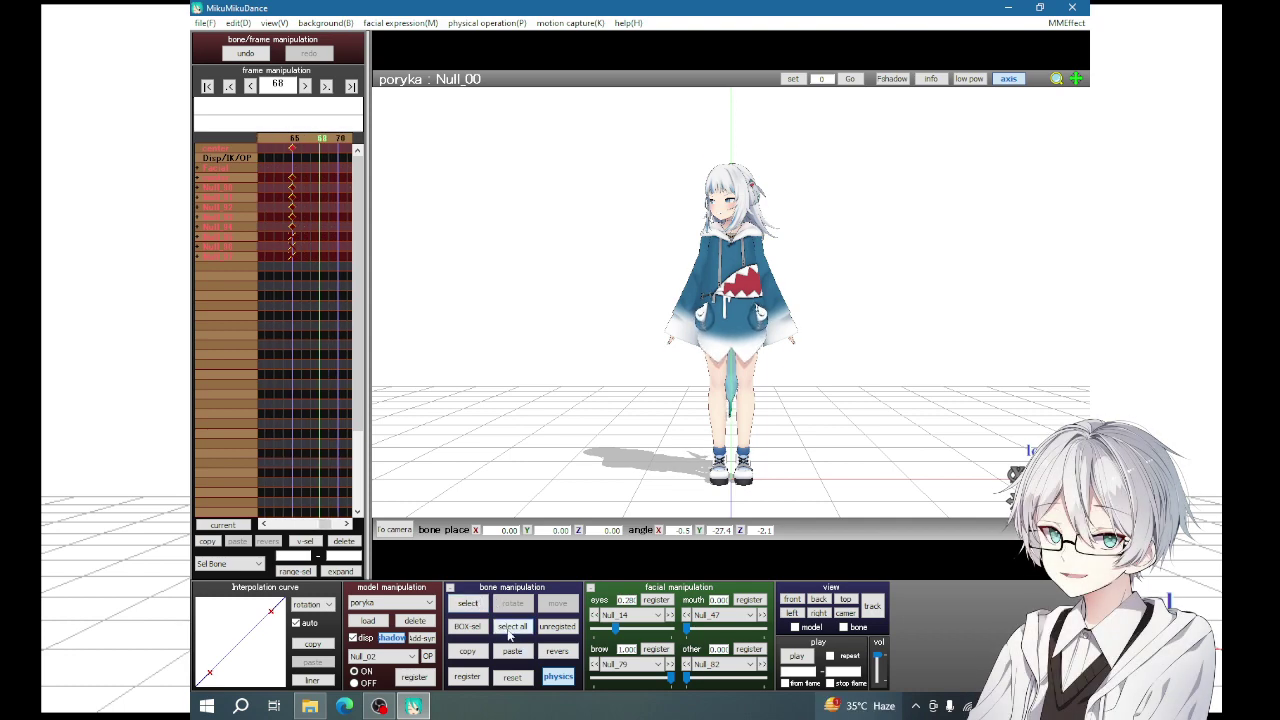
{"action": "left_click", "coordinate": [511, 628]}
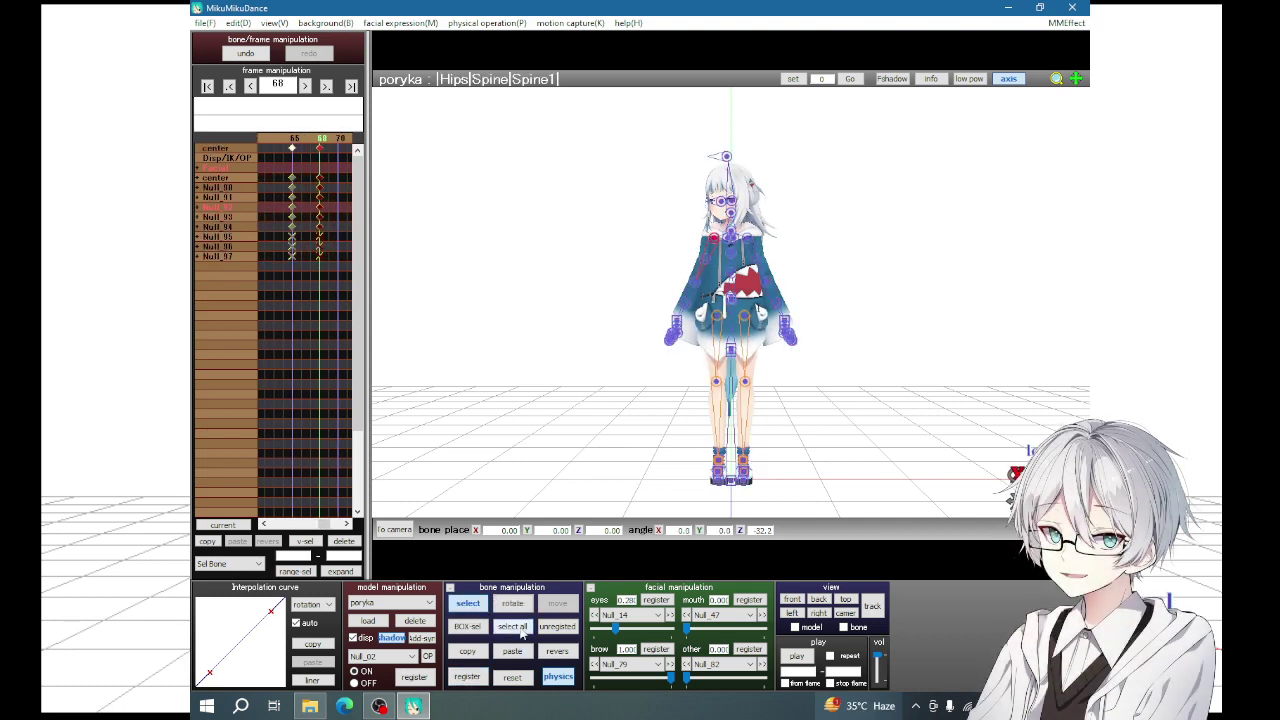
{"action": "left_click", "coordinate": [512, 603]}
- Swing the arm outward from her body, then zoom and pan to frame her head and arm
{"action": "left_click_drag", "start_coordinate": [738, 228], "coordinate": [744, 262]}
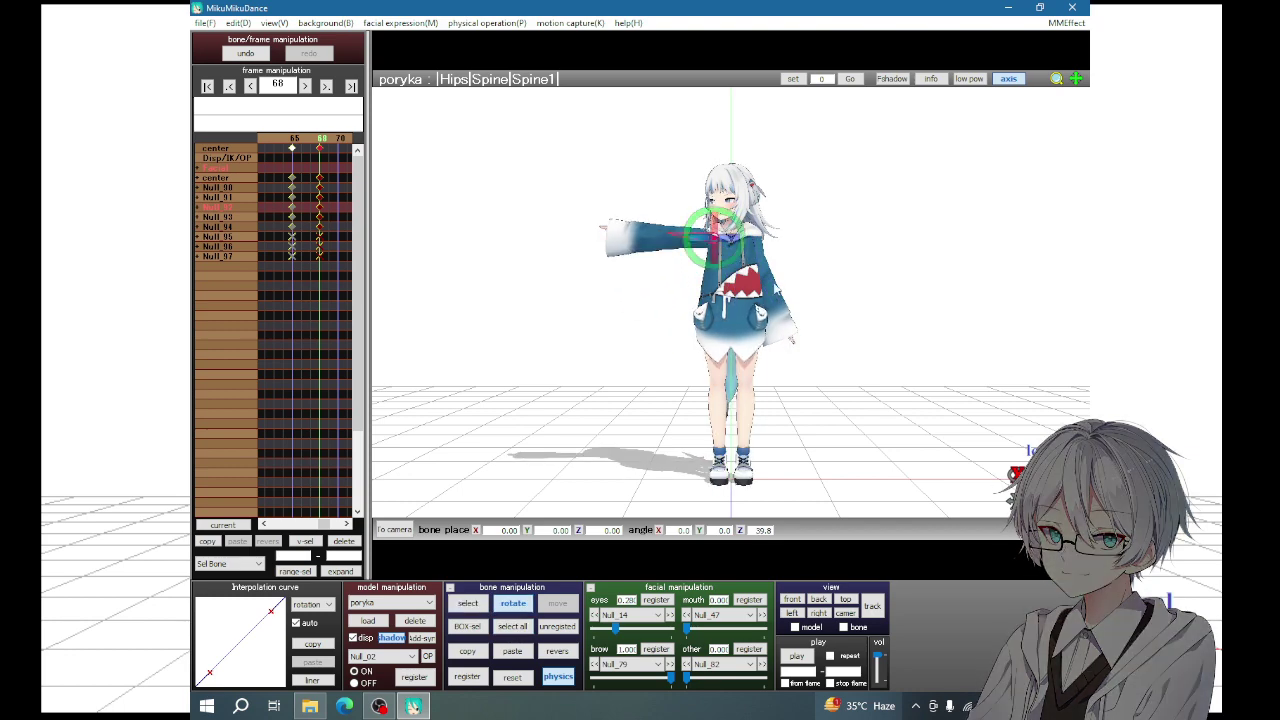
{"action": "scroll", "coordinate": [838, 358], "scroll_direction": "up", "scroll_amount": 2}
{"action": "scroll", "coordinate": [870, 370], "scroll_direction": "up", "scroll_amount": 3}
{"action": "scroll", "coordinate": [882, 375], "scroll_direction": "up", "scroll_amount": 1}
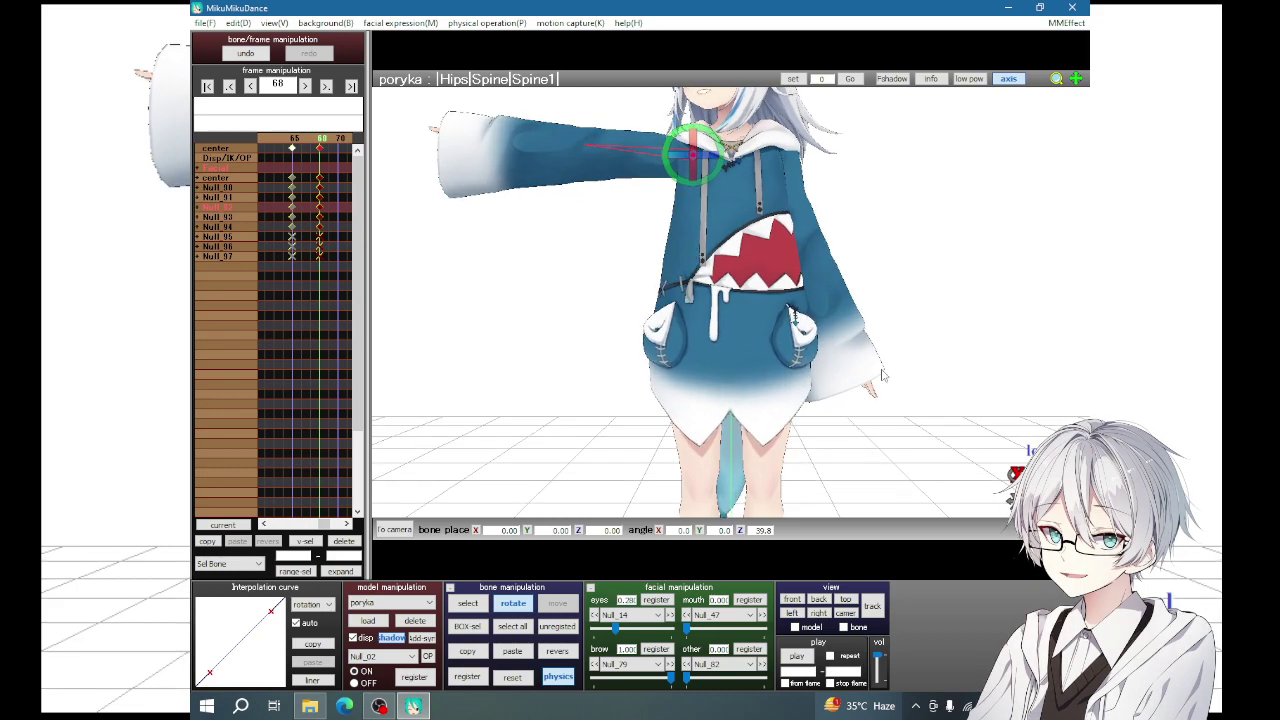
{"action": "scroll", "coordinate": [914, 306], "scroll_direction": "down", "scroll_amount": 4}
{"action": "scroll", "coordinate": [906, 294], "scroll_direction": "up", "scroll_amount": 1}
{"action": "scroll", "coordinate": [917, 363], "scroll_direction": "up", "scroll_amount": 2}
{"action": "scroll", "coordinate": [888, 380], "scroll_direction": "down", "scroll_amount": 1}
{"action": "scroll", "coordinate": [886, 388], "scroll_direction": "down", "scroll_amount": 1}
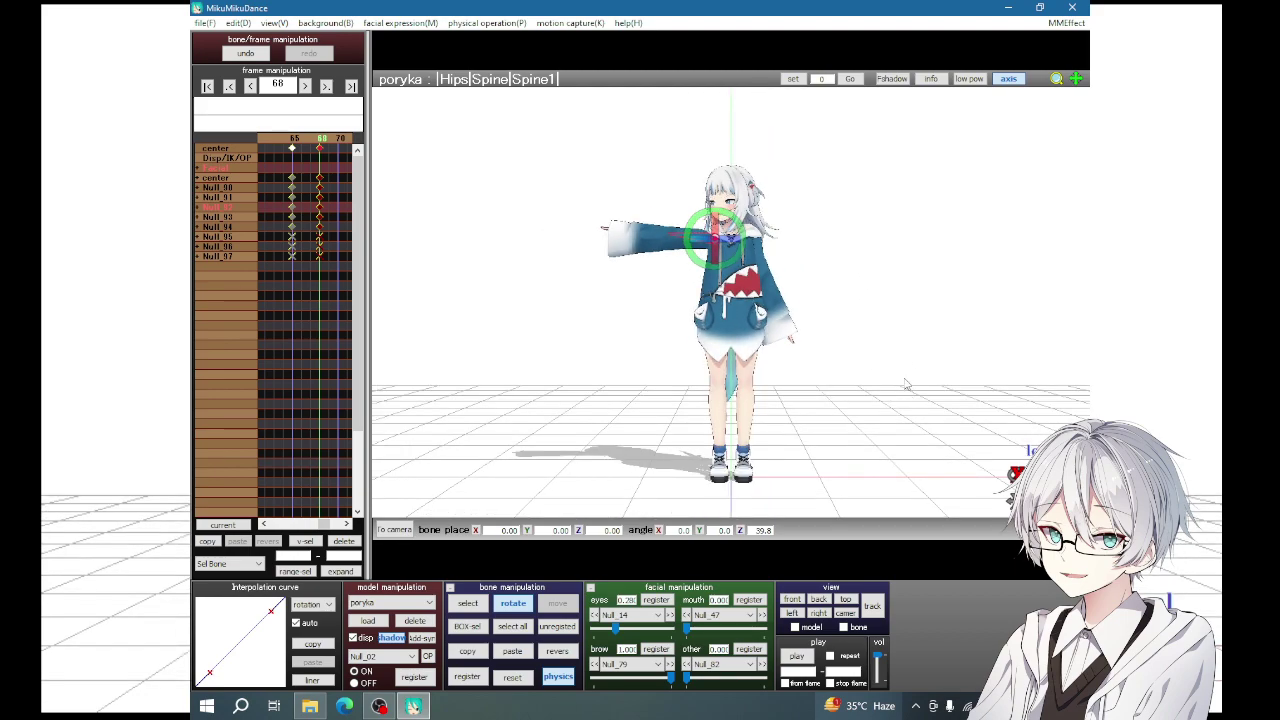
{"action": "scroll", "coordinate": [895, 300], "scroll_direction": "up", "scroll_amount": 2}
{"action": "scroll", "coordinate": [900, 245], "scroll_direction": "down", "scroll_amount": 2}
{"action": "scroll", "coordinate": [920, 280], "scroll_direction": "down", "scroll_amount": 1}
{"action": "scroll", "coordinate": [929, 280], "scroll_direction": "up", "scroll_amount": 3}
{"action": "scroll", "coordinate": [931, 272], "scroll_direction": "down", "scroll_amount": 3}
{"action": "scroll", "coordinate": [940, 235], "scroll_direction": "up", "scroll_amount": 3}
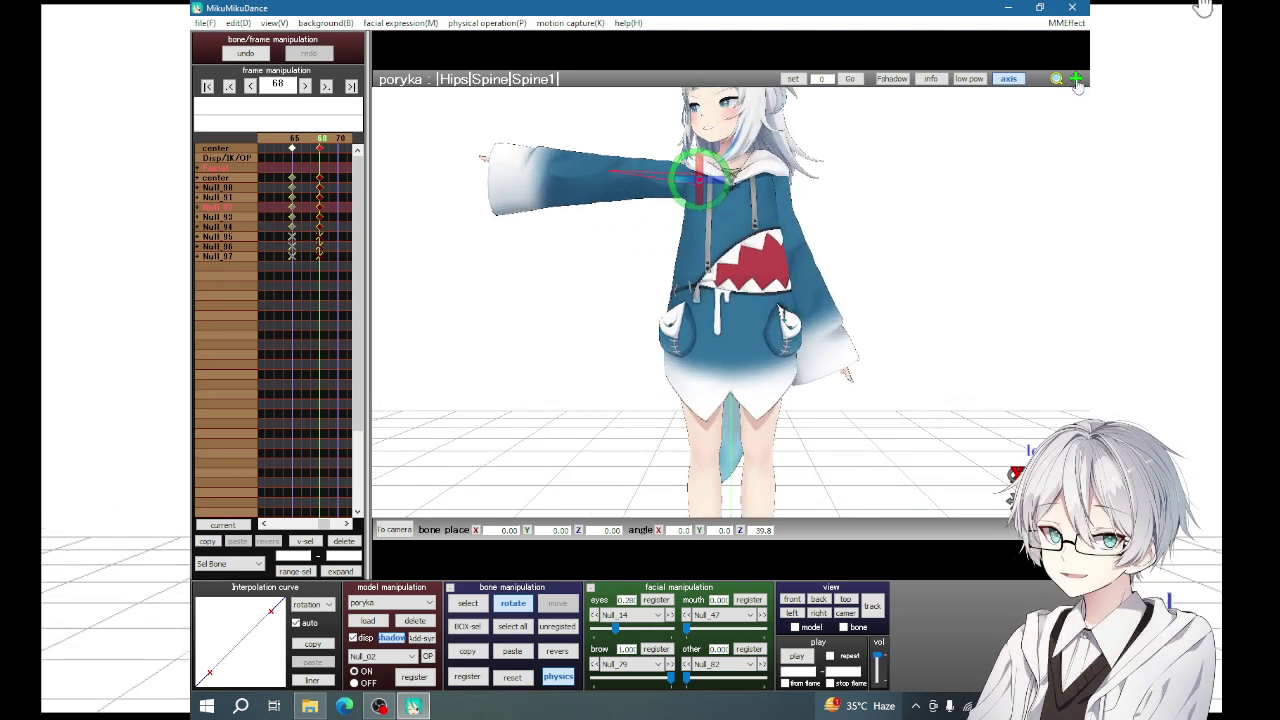
{"action": "middle_click_drag", "start_coordinate": [1068, 93], "coordinate": [1033, 152]}
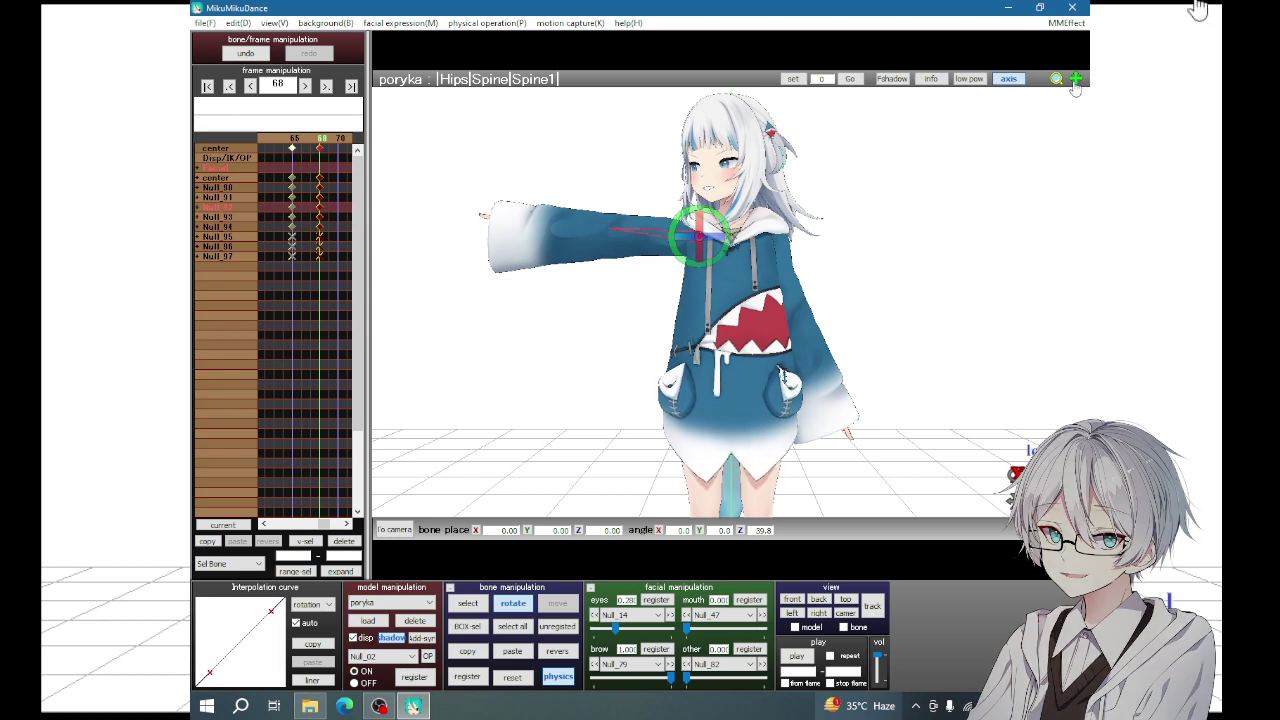
{"action": "middle_click_drag", "start_coordinate": [1075, 90], "coordinate": [1075, 120]}
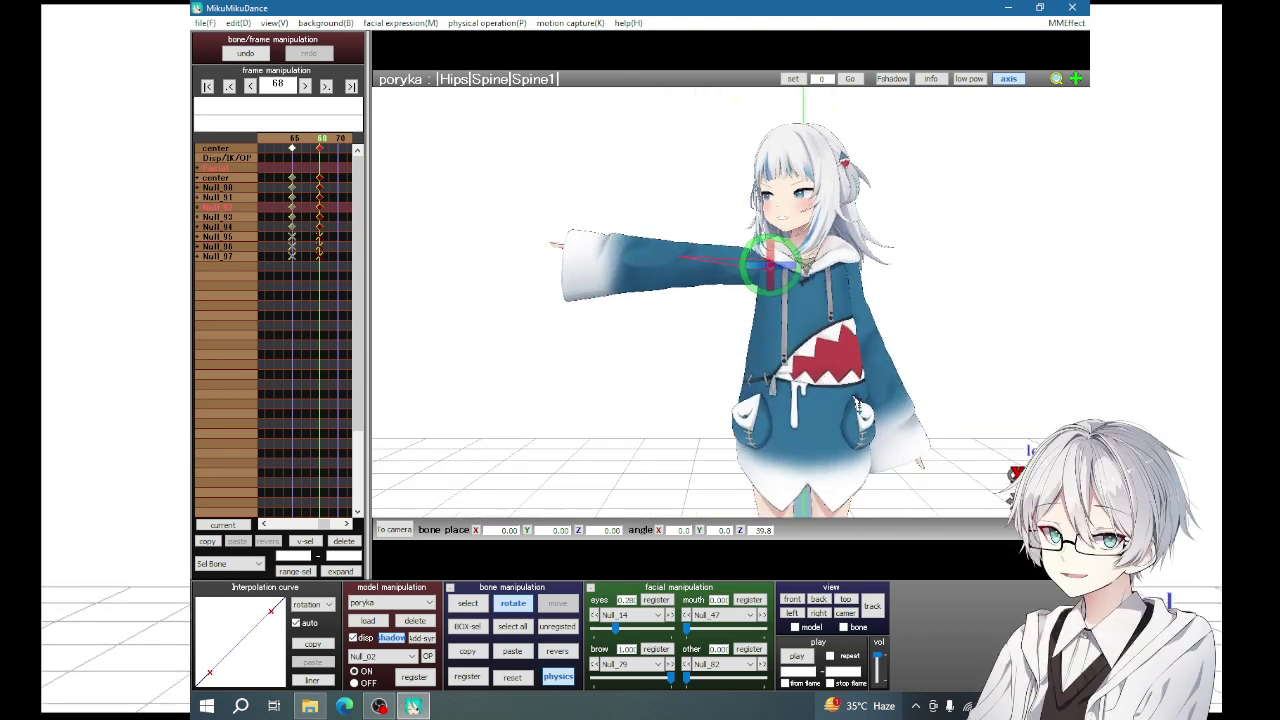
{"action": "scroll", "coordinate": [951, 229], "scroll_direction": "up", "scroll_amount": 3}
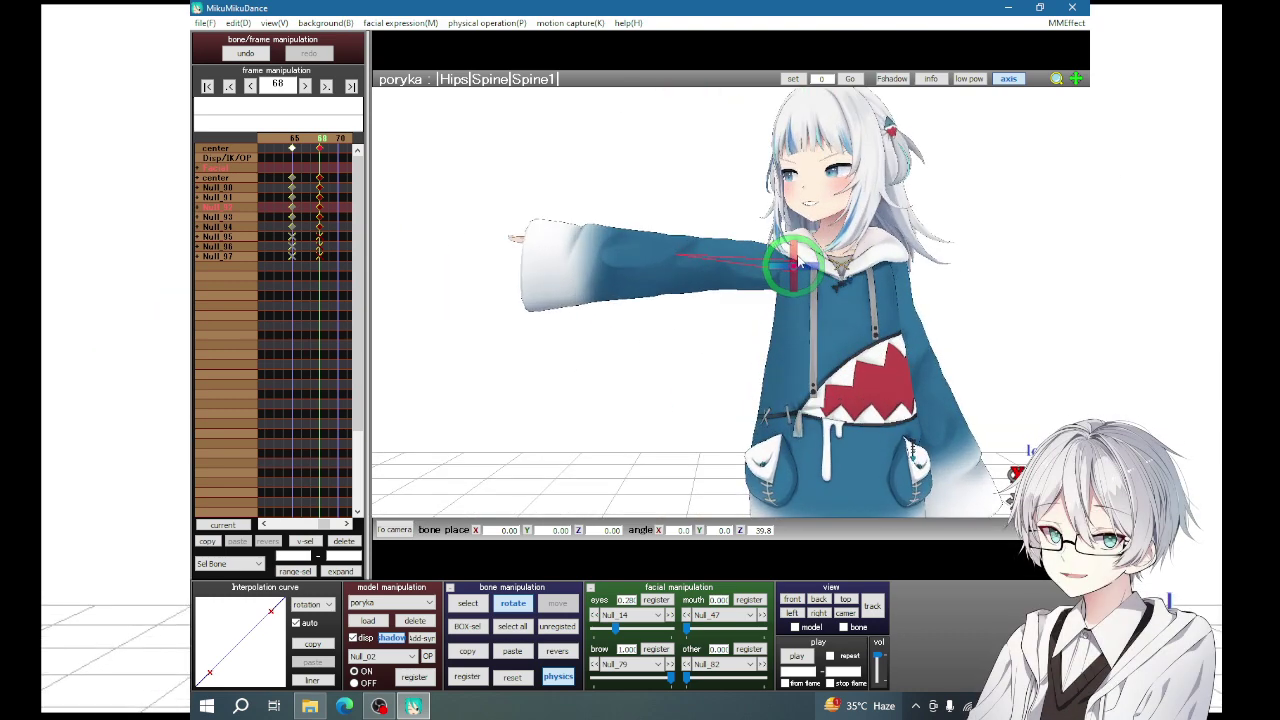
- Rotate the arm straight forward toward the viewer, select all bones and orbit to check it
{"action": "left_click_drag", "start_coordinate": [803, 248], "coordinate": [818, 175]}
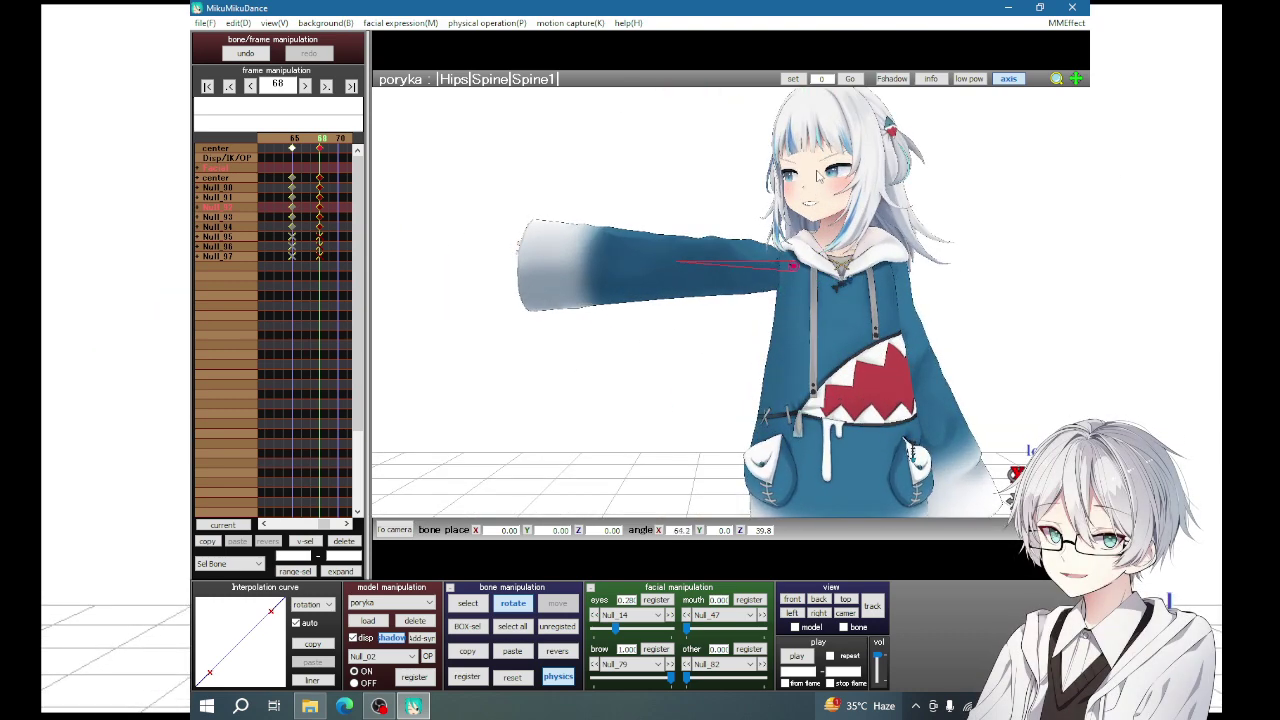
{"action": "mouse_move", "coordinate": [806, 290]}
{"action": "right_mouse_down"}
{"action": "mouse_move", "coordinate": [780, 330]}
{"action": "mouse_move", "coordinate": [913, 347]}
{"action": "right_mouse_up"}
{"action": "mouse_move", "coordinate": [824, 301]}
{"action": "left_mouse_down"}
{"action": "mouse_move", "coordinate": [830, 264]}
{"action": "mouse_move", "coordinate": [826, 278]}
{"action": "left_mouse_up"}
{"action": "mouse_move", "coordinate": [826, 278]}
{"action": "right_mouse_down"}
{"action": "mouse_move", "coordinate": [865, 360]}
{"action": "mouse_move", "coordinate": [730, 365]}
{"action": "right_mouse_up"}
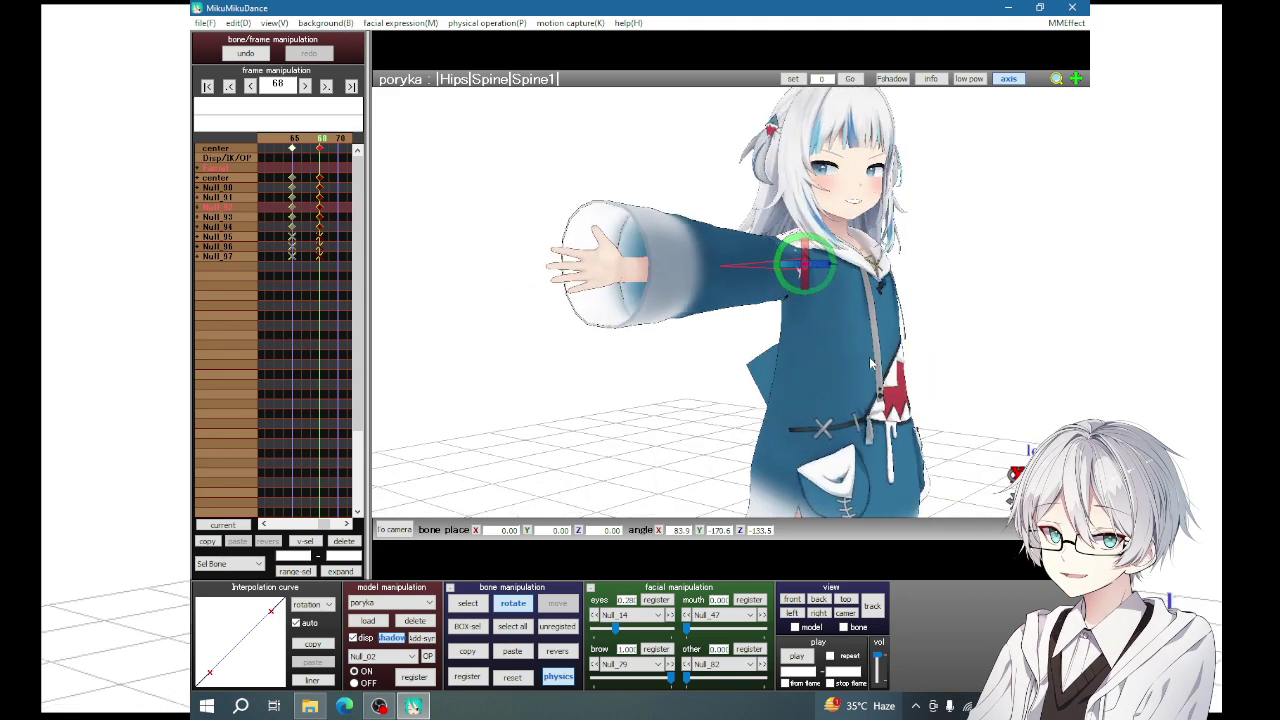
{"action": "left_click", "coordinate": [513, 628]}
{"action": "left_click", "coordinate": [610, 316]}
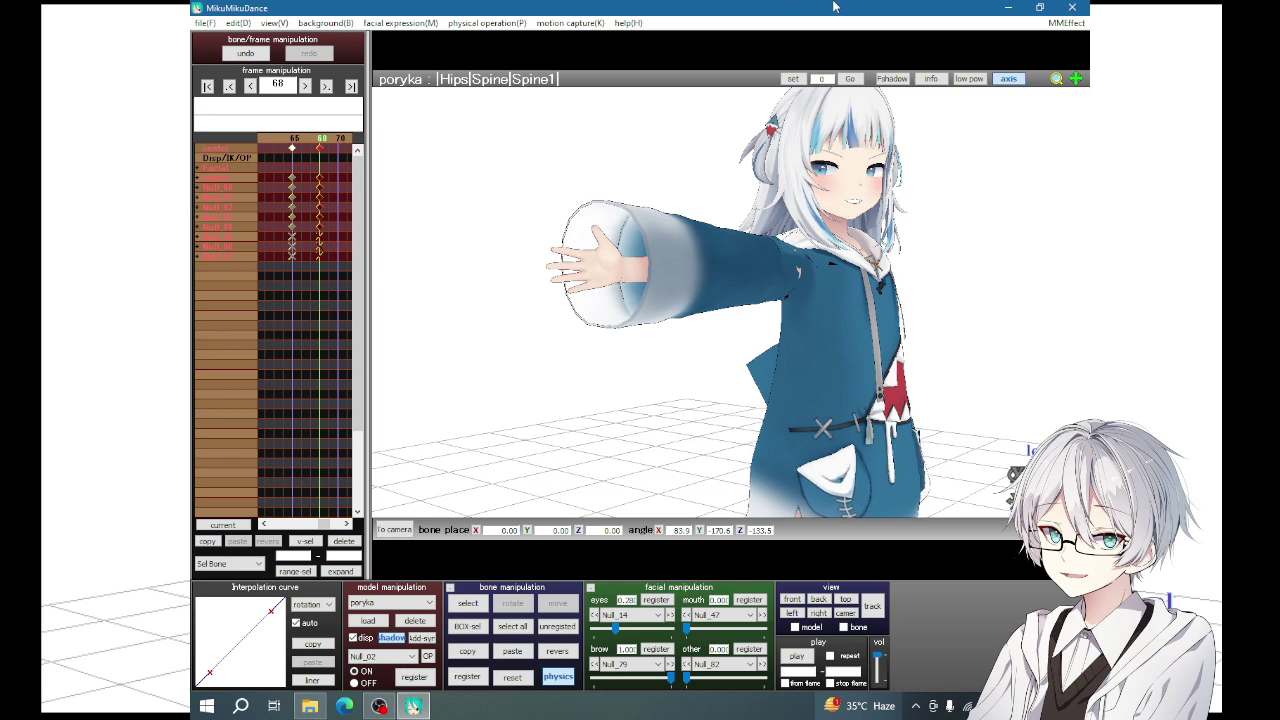
{"action": "mouse_move", "coordinate": [674, 329]}
{"action": "right_mouse_down"}
{"action": "mouse_move", "coordinate": [694, 331]}
{"action": "mouse_move", "coordinate": [640, 335]}
{"action": "right_mouse_up"}
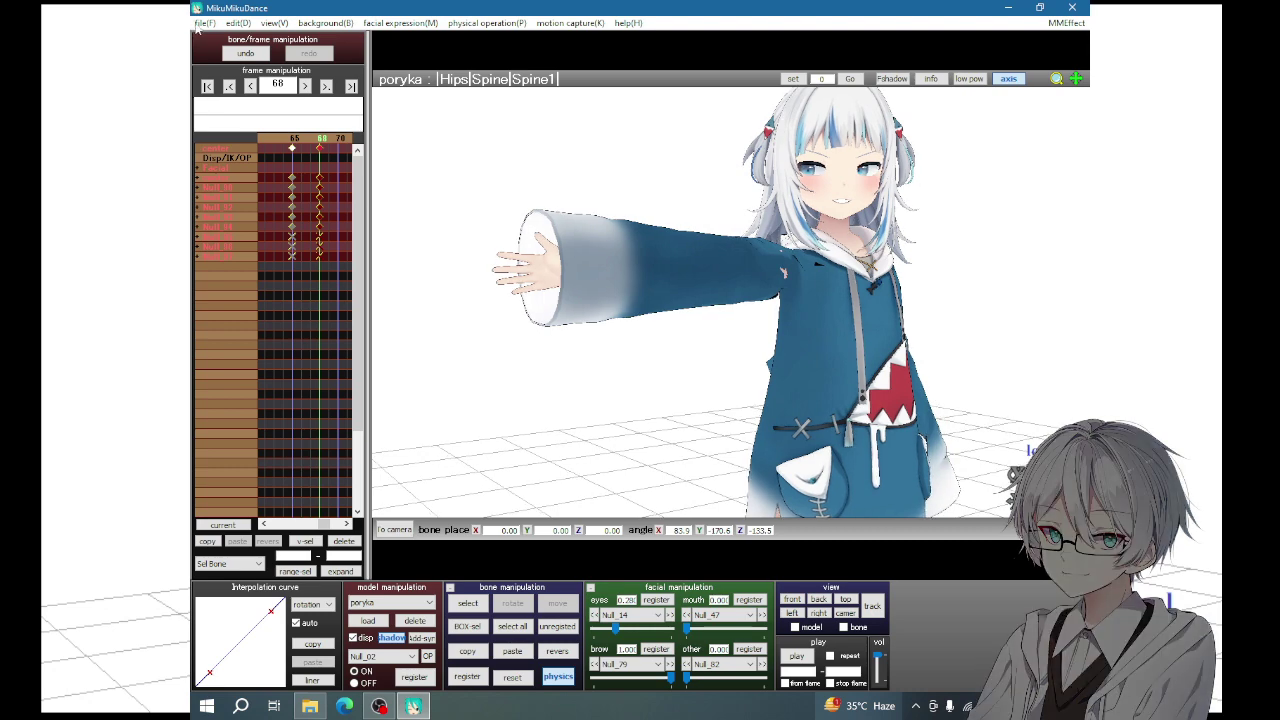
- Apply the Gun R.vpd pose from the Hands folder to the outstretched hand
{"action": "left_click", "coordinate": [204, 22]}
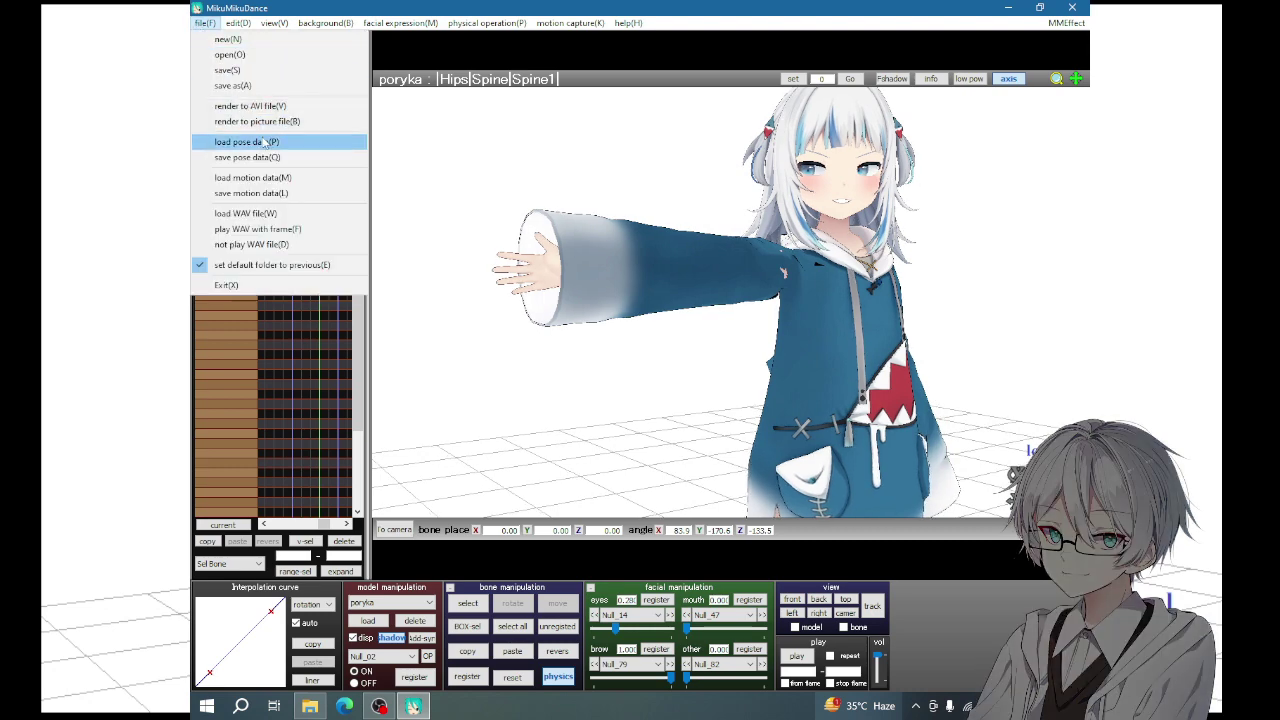
{"action": "left_click", "coordinate": [315, 142]}
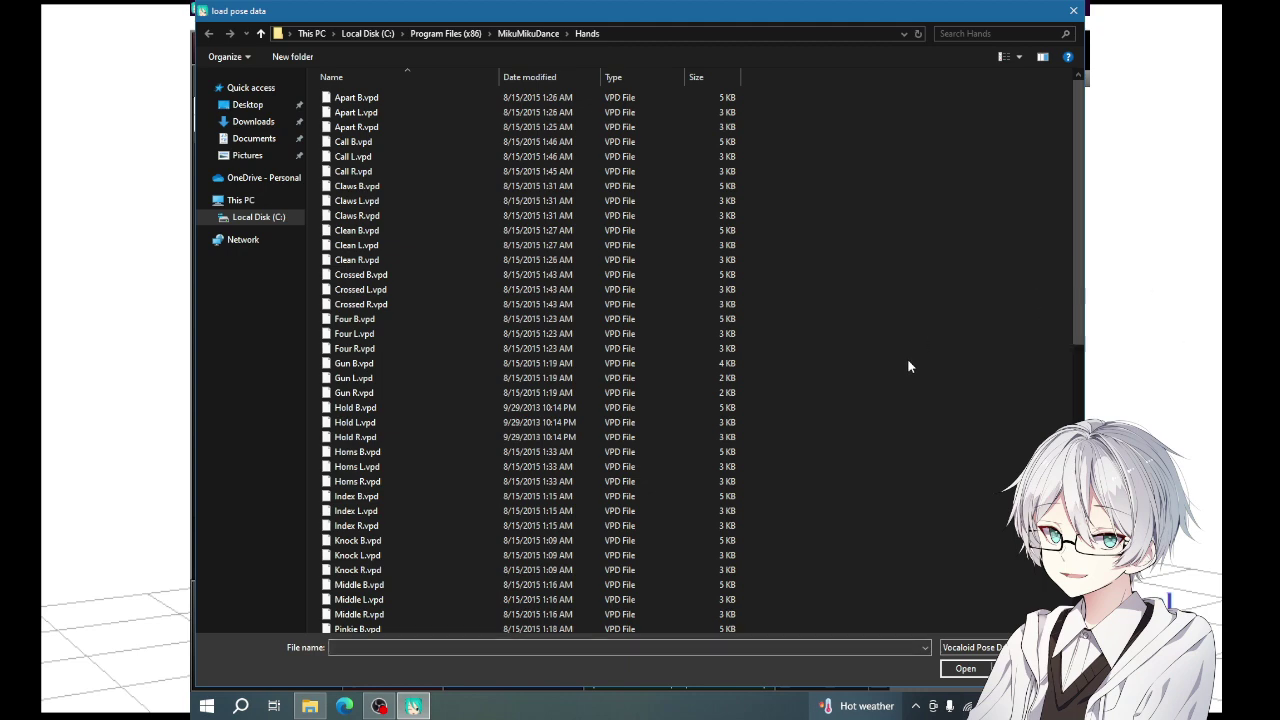
{"action": "key", "text": "g"}
{"action": "key", "text": "Down"}
{"action": "key", "text": "Down"}
{"action": "key", "text": "Return"}
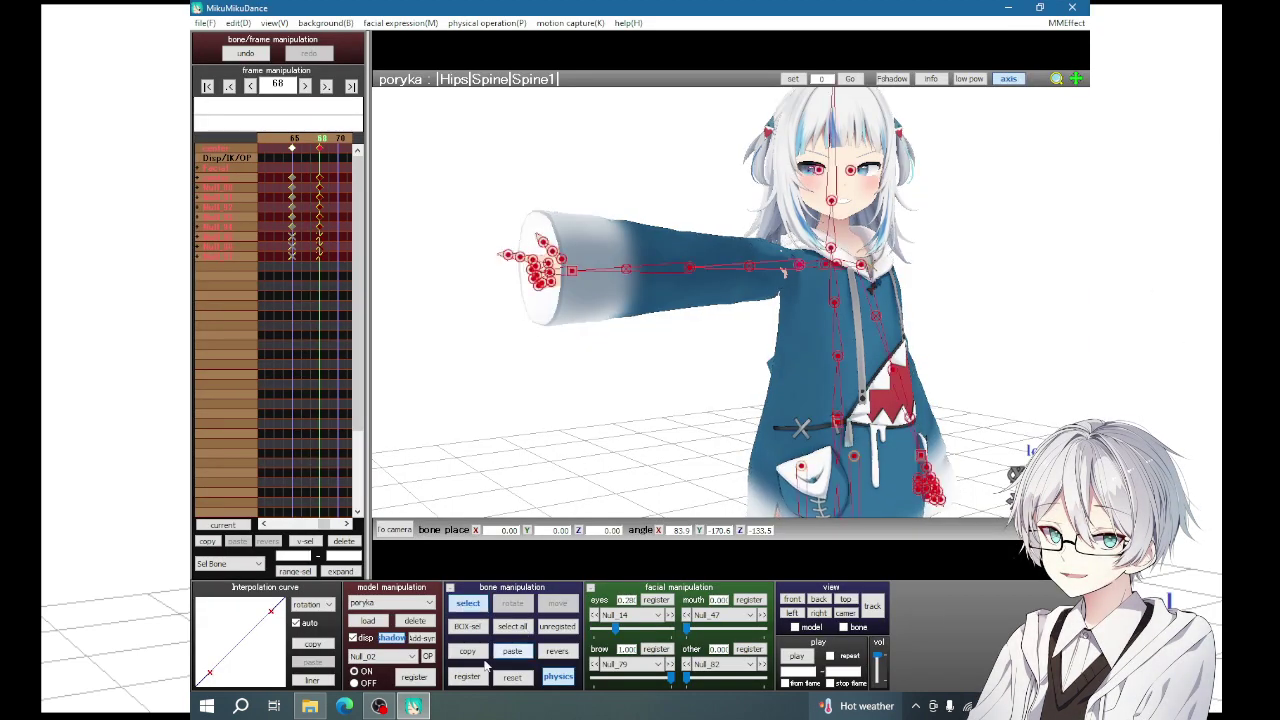
- In front view, key all bones at frame 75 holding the pointing pose
{"action": "key", "text": "Left"}
{"action": "key", "text": "Right"}
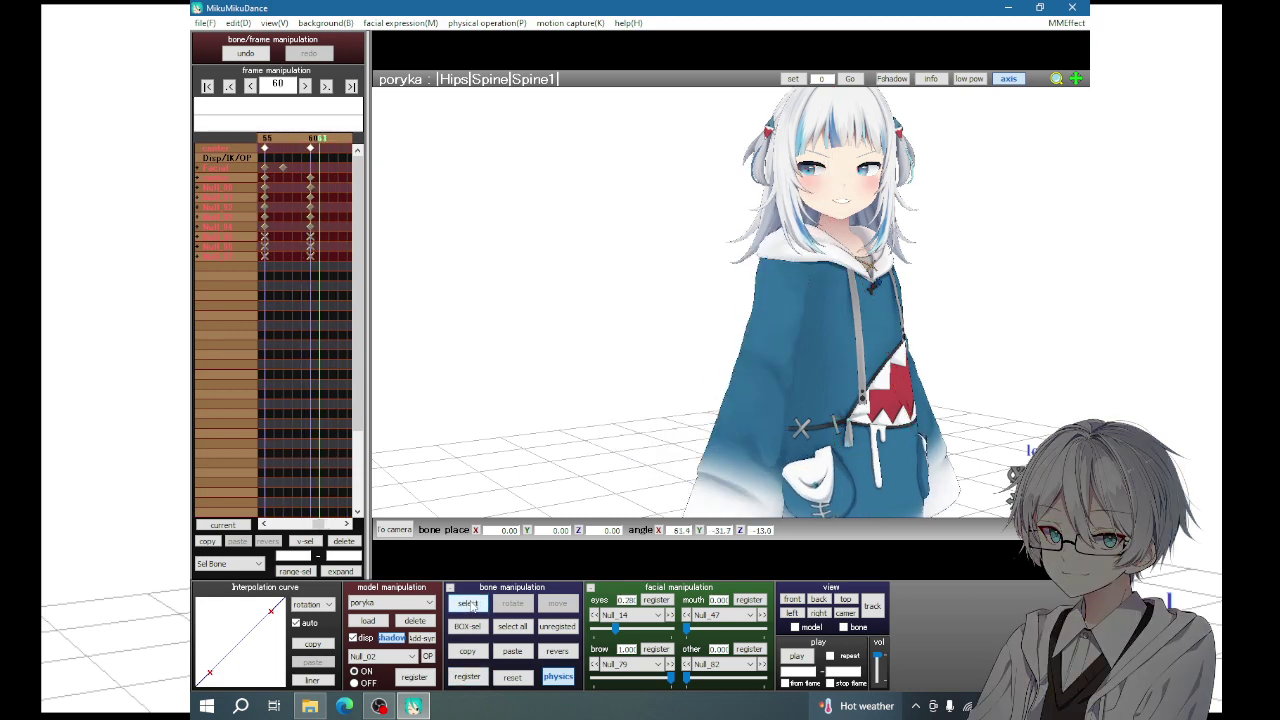
{"action": "key", "text": "Right"}
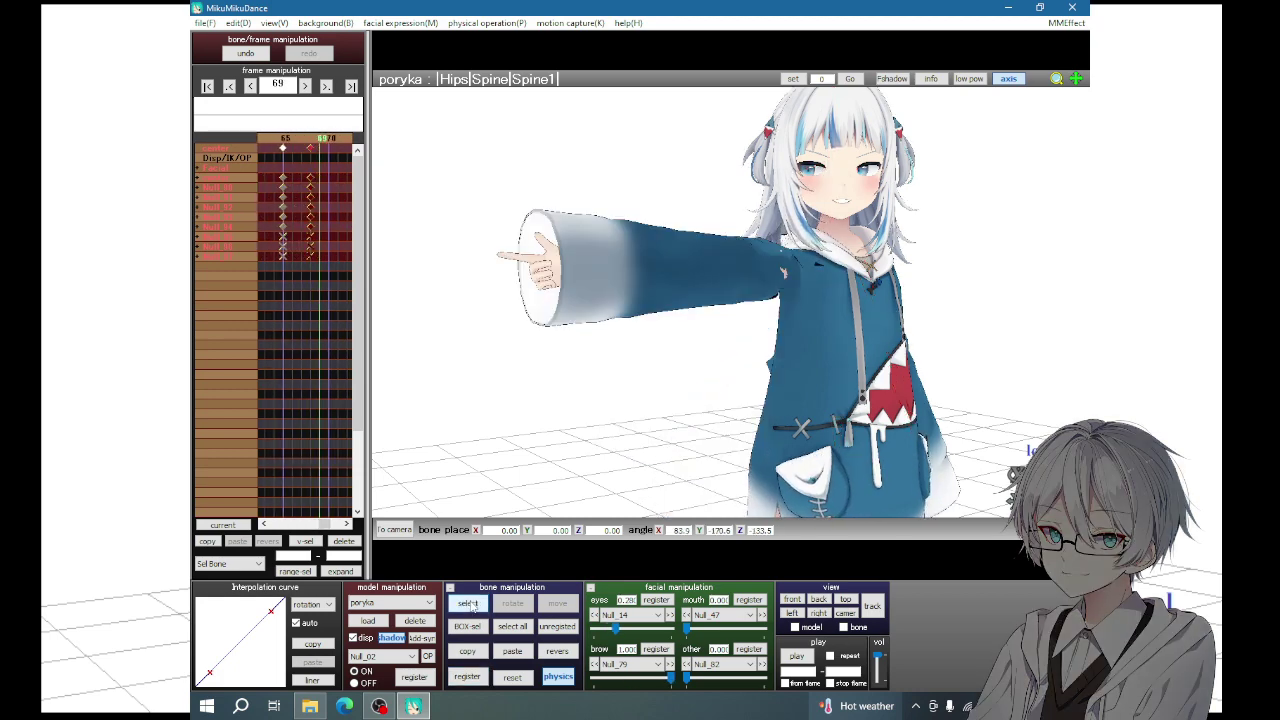
{"action": "left_click", "coordinate": [790, 600]}
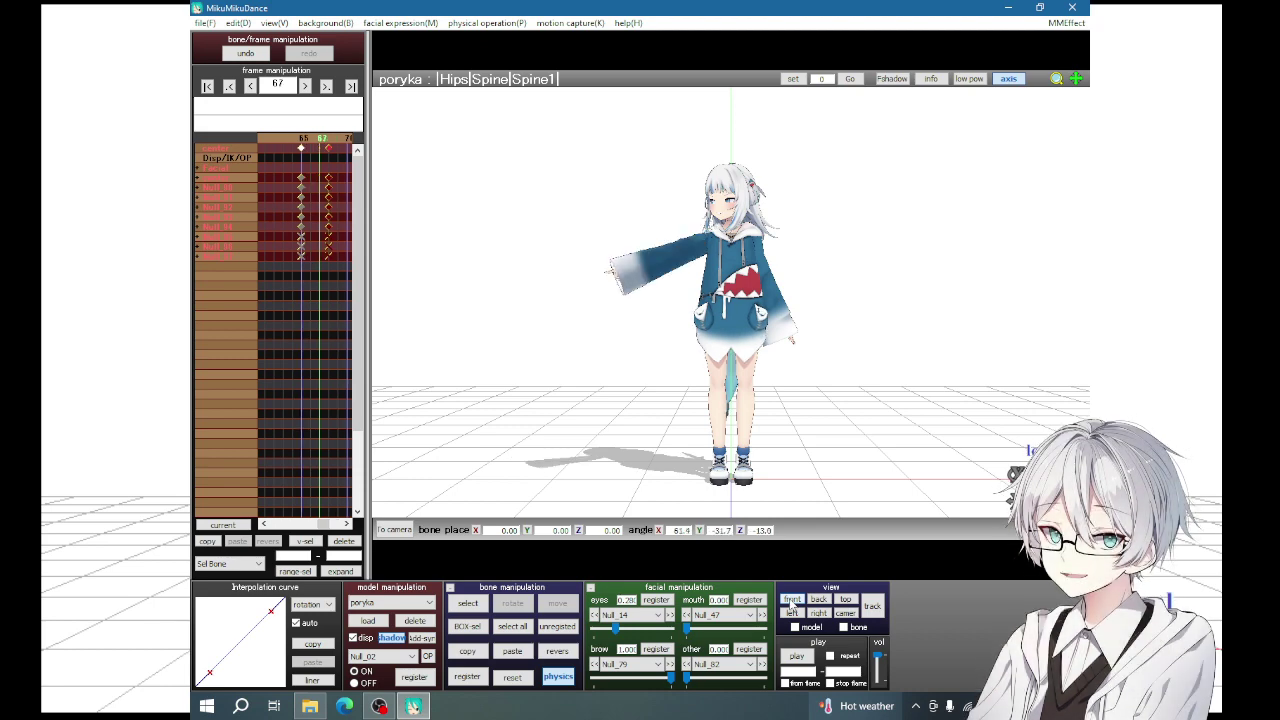
{"action": "key", "text": "Left"}
{"action": "key", "text": "Left"}
{"action": "key", "text": "Left"}
{"action": "key", "text": "Left"}
{"action": "key", "text": "Left"}
{"action": "key", "text": "Left"}
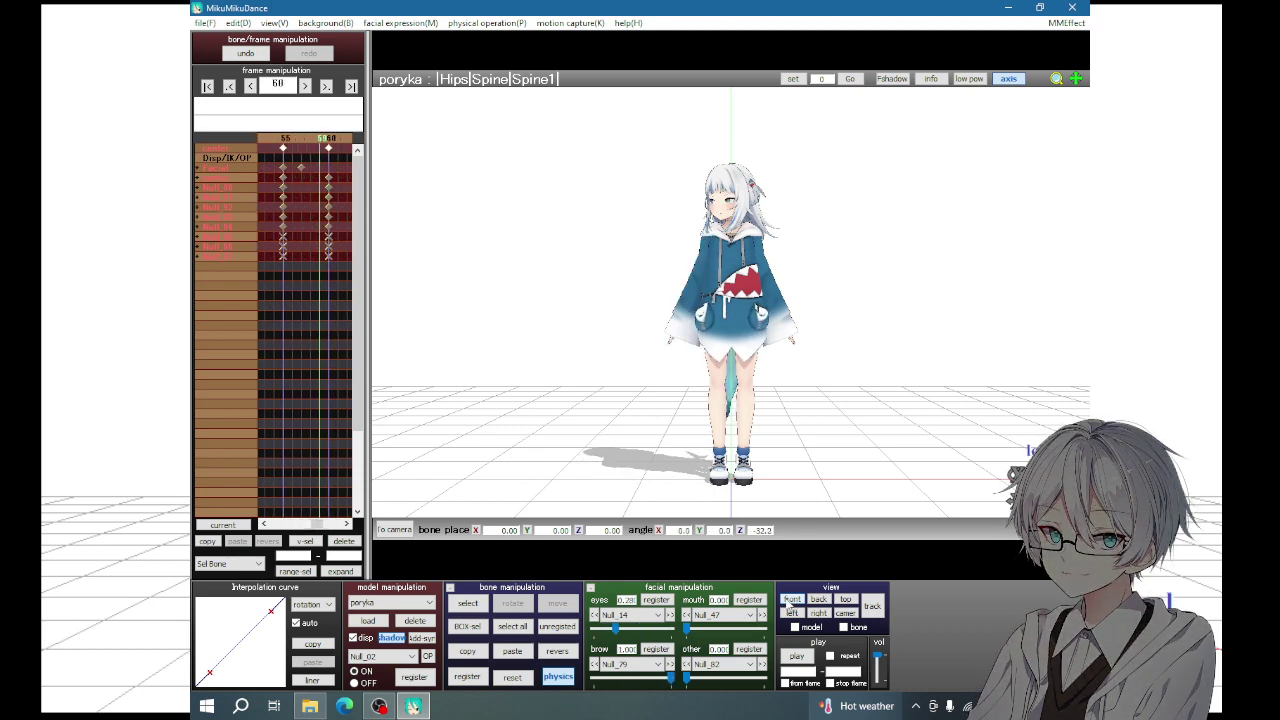
{"action": "key", "text": "Right"}
{"action": "key", "text": "Right"}
{"action": "key", "text": "Right"}
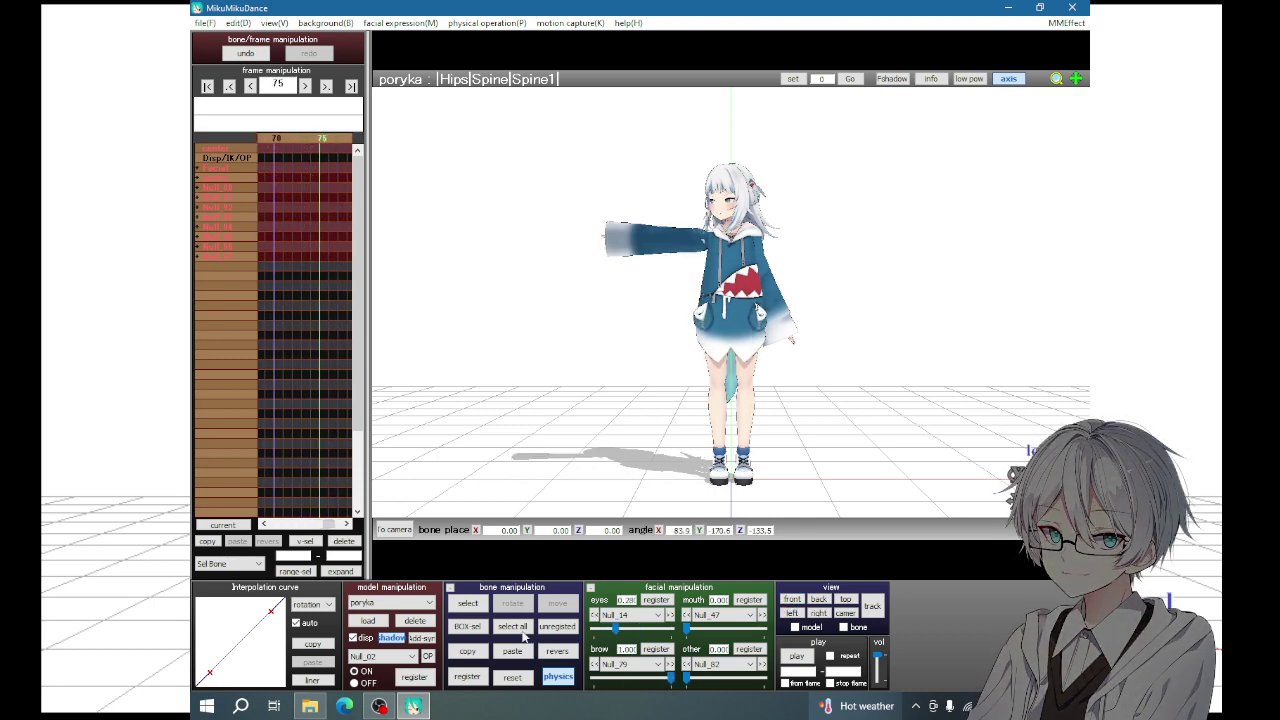
{"action": "left_click", "coordinate": [512, 627]}
{"action": "left_click", "coordinate": [467, 677]}
- At frame 78, select the shoulder arm bone and set it up for rotation
{"action": "key", "text": "Right"}
{"action": "key", "text": "Right"}
{"action": "key", "text": "Right"}
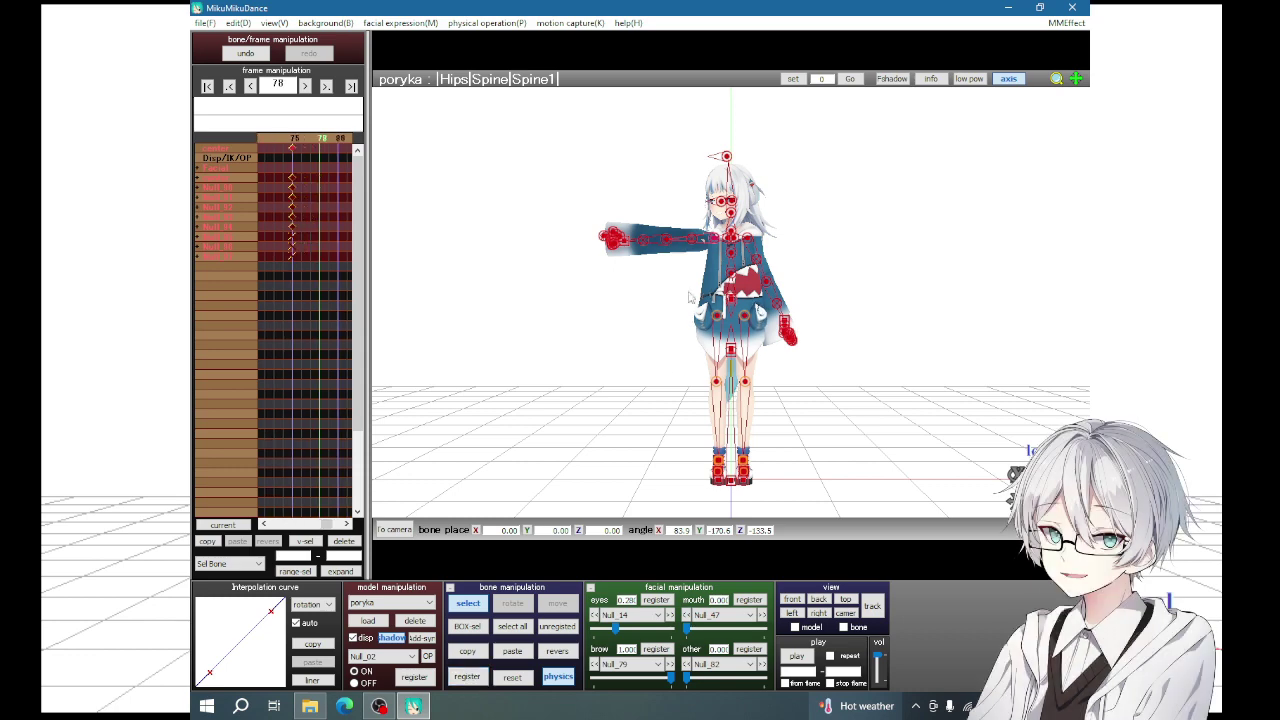
{"action": "left_click", "coordinate": [714, 240]}
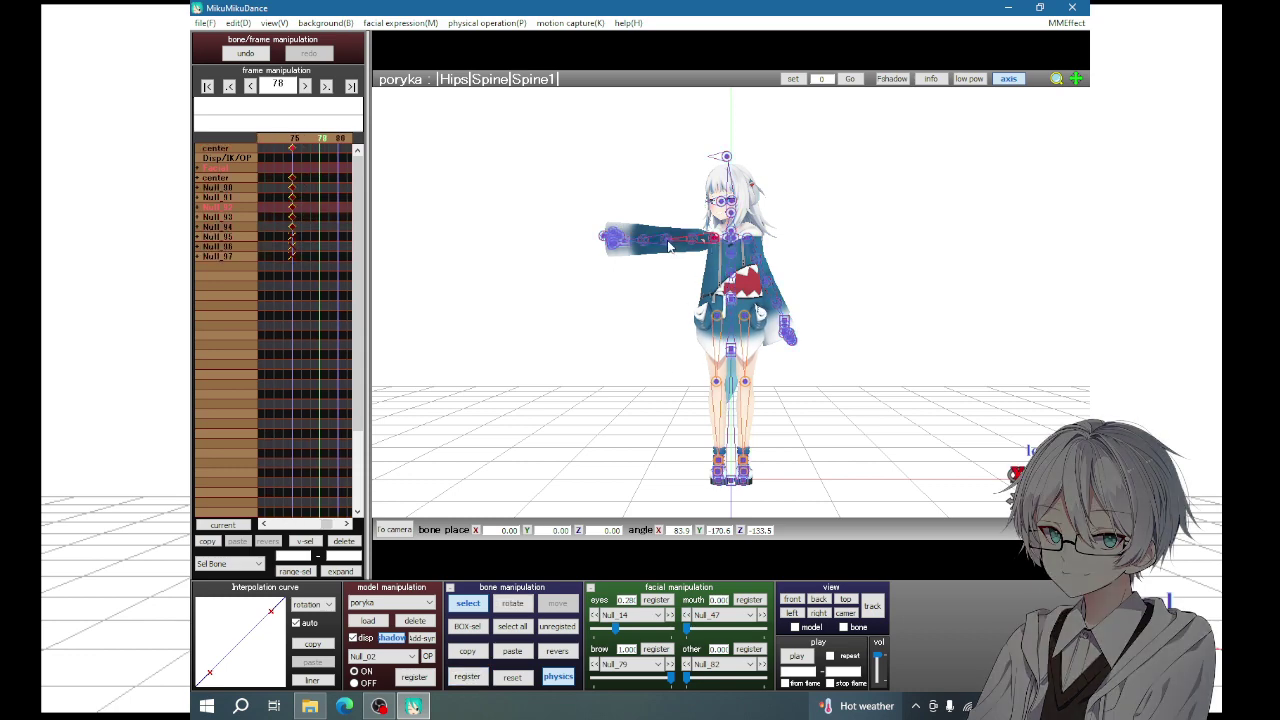
{"action": "left_click", "coordinate": [512, 604]}
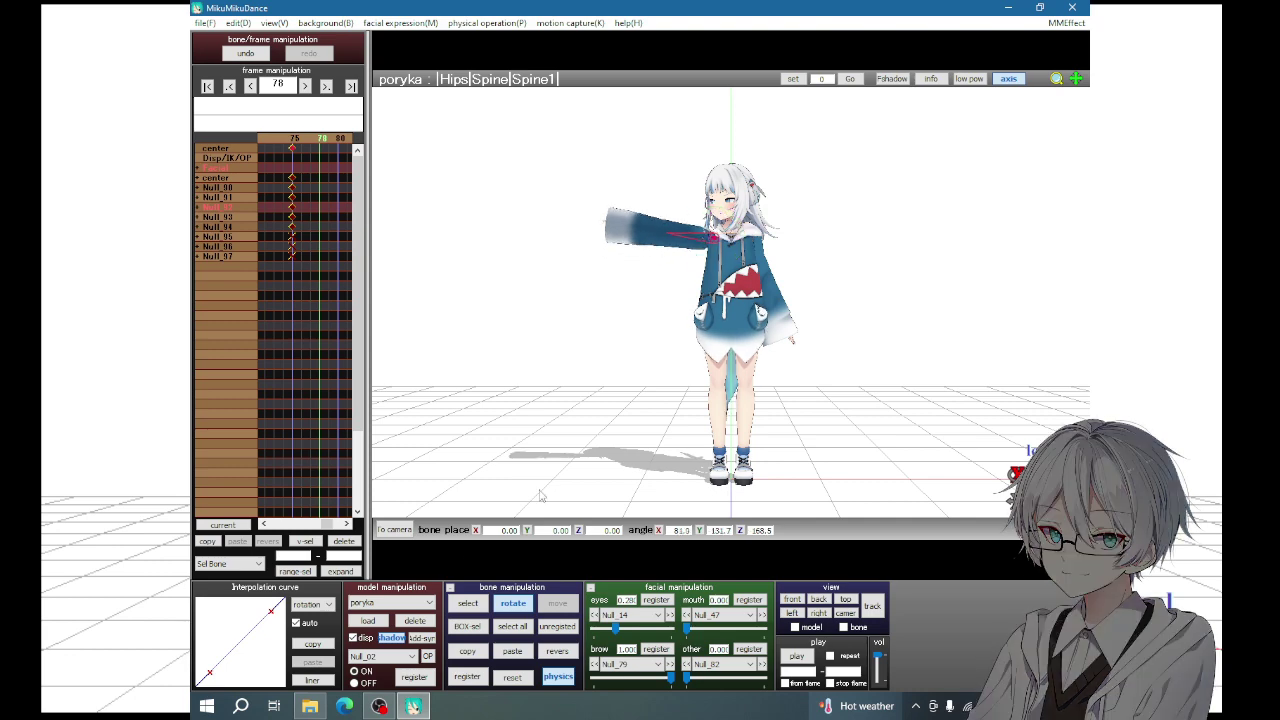
{"action": "left_click", "coordinate": [468, 606]}
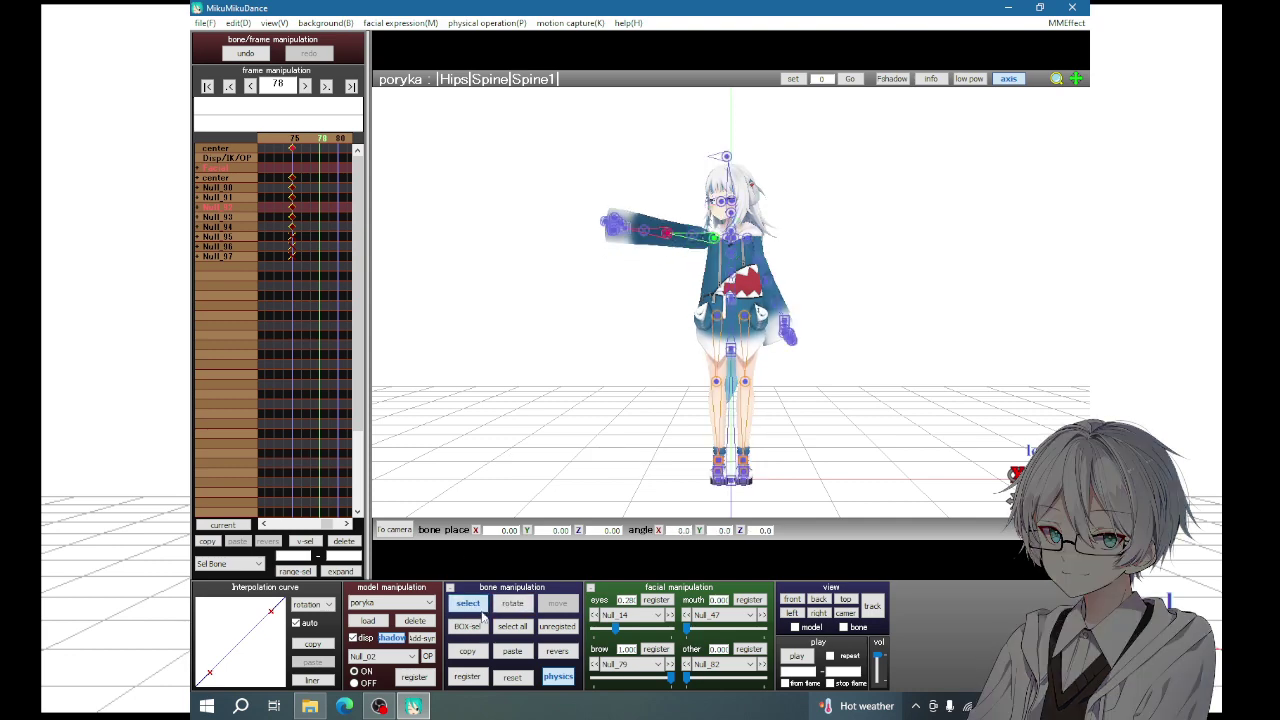
{"action": "left_click", "coordinate": [512, 604]}
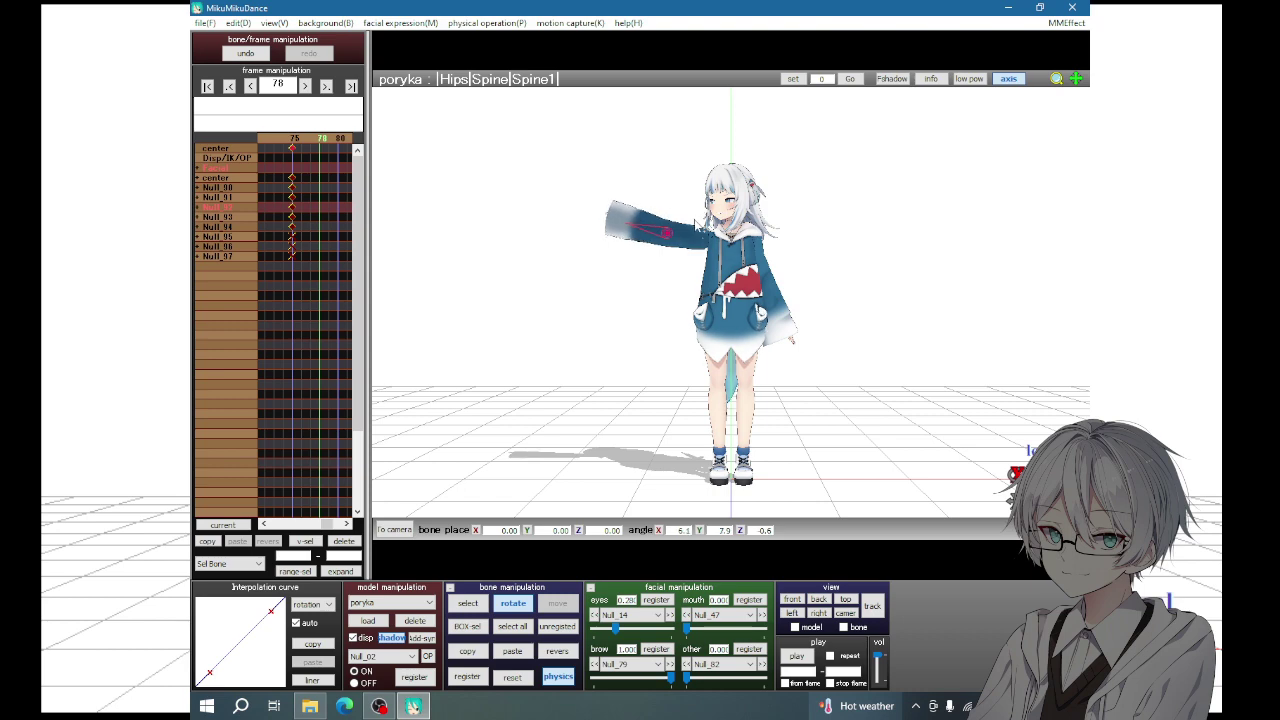
- At frame 82, rotate the upper arm further up and register all bones
{"action": "left_click", "coordinate": [512, 626]}
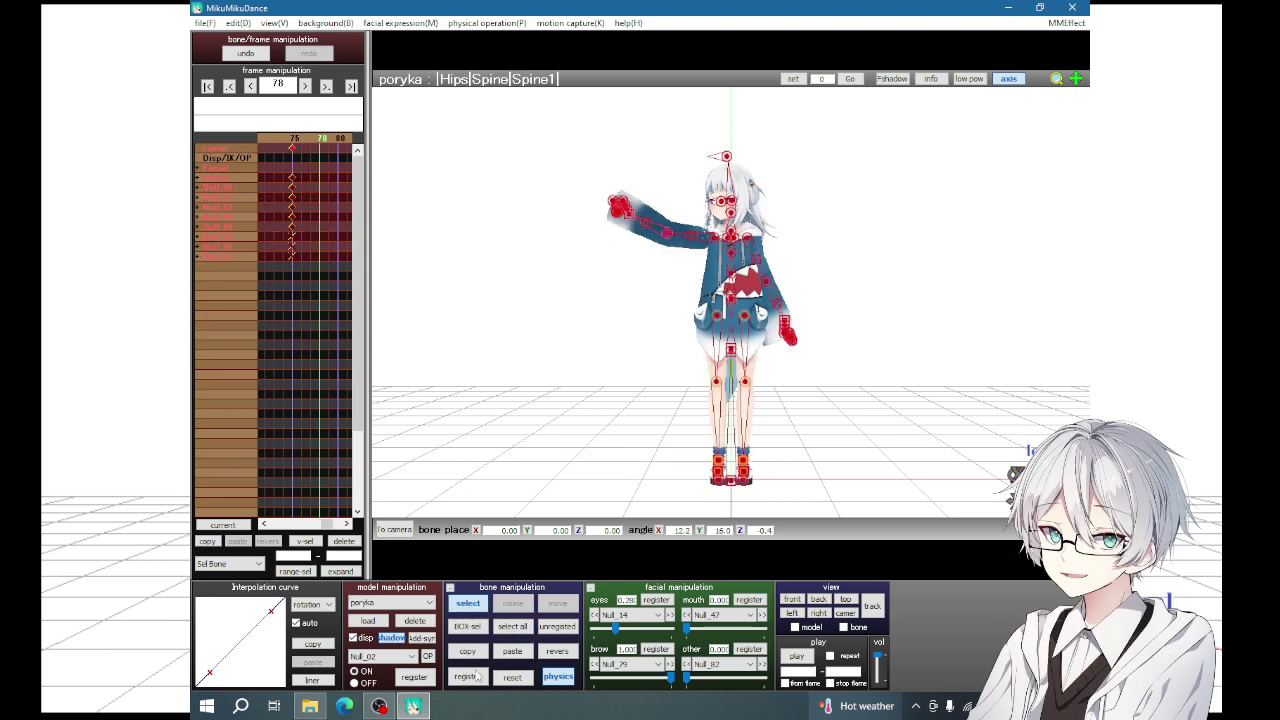
{"action": "key", "text": "Right"}
{"action": "key", "text": "Right"}
{"action": "key", "text": "Right"}
{"action": "key", "text": "Right"}
{"action": "left_click", "coordinate": [555, 531]}
{"action": "left_click_drag", "start_coordinate": [535, 603], "coordinate": [527, 610]}
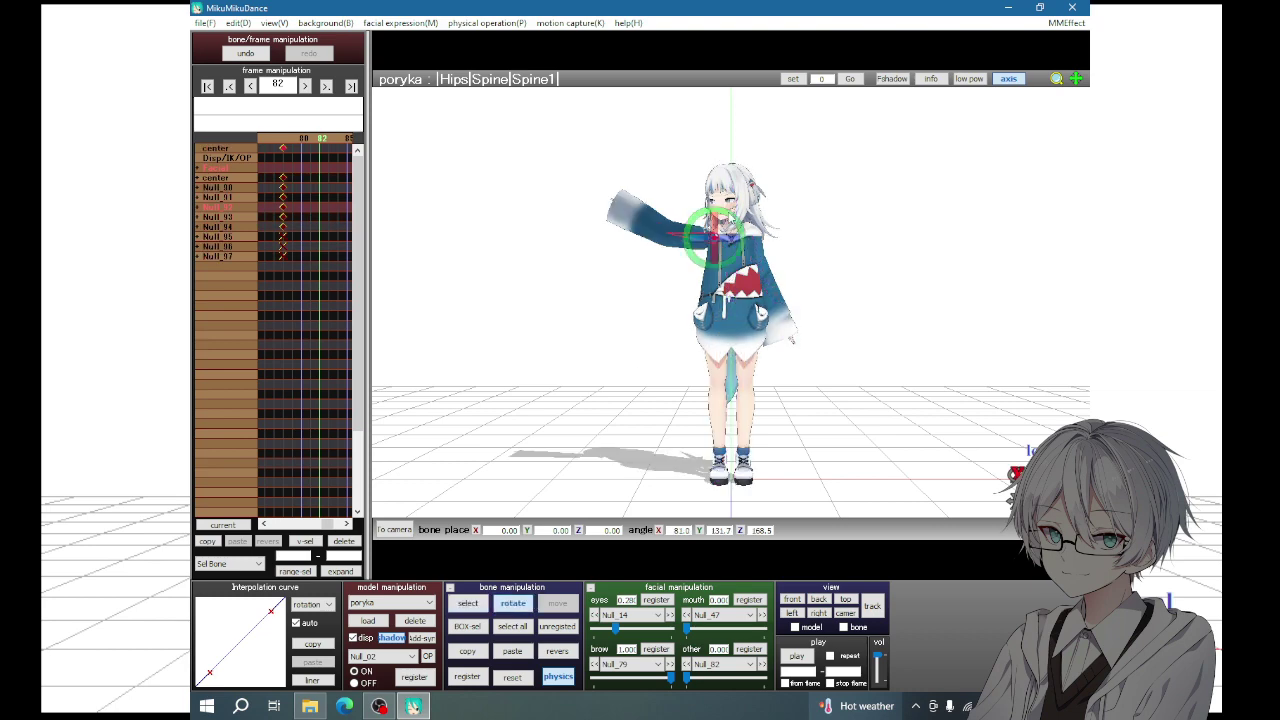
{"action": "left_click", "coordinate": [512, 626]}
{"action": "left_click", "coordinate": [467, 677]}
- At frame 85, rotate the arm upward into a raised pose and register the keyframe
{"action": "key", "text": "Right"}
{"action": "left_click", "coordinate": [670, 230]}
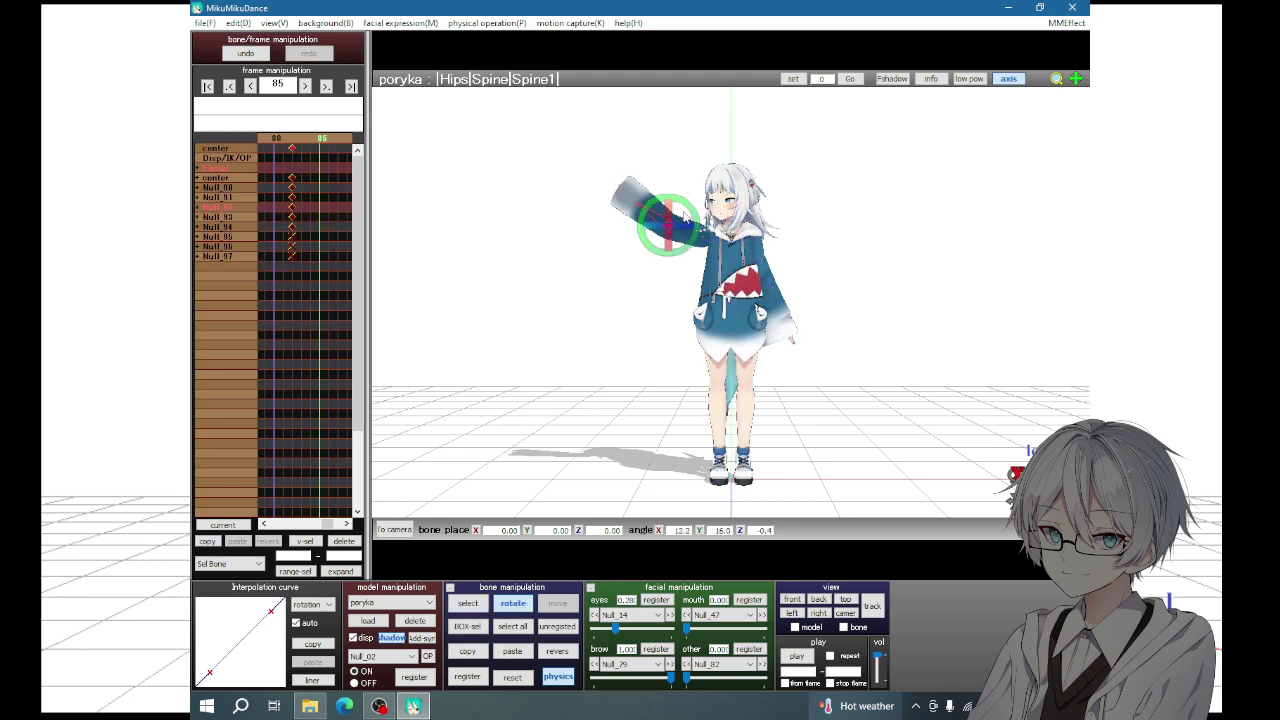
{"action": "left_click_drag", "start_coordinate": [690, 218], "coordinate": [655, 180]}
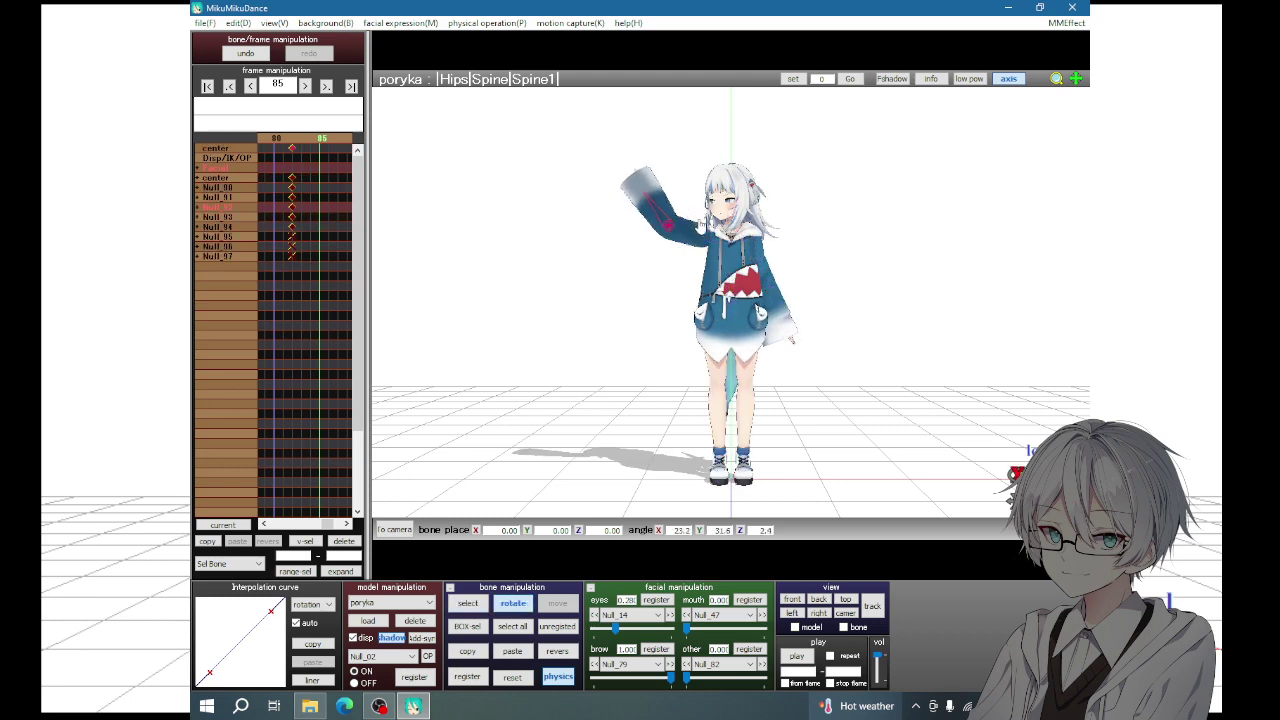
{"action": "left_click", "coordinate": [512, 626]}
{"action": "left_click", "coordinate": [484, 677]}
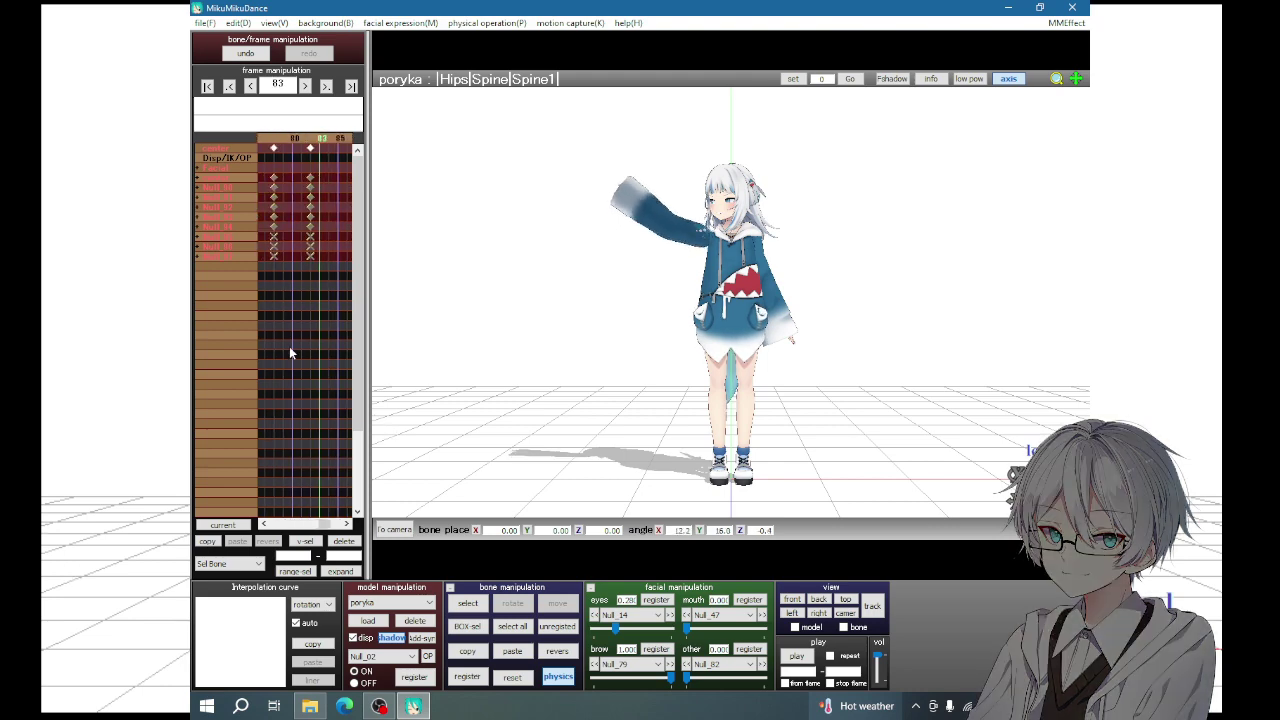
- Select the frame 78–82 keyframes, then rotate the arm bone upward at frame 77
{"action": "left_click_drag", "start_coordinate": [337, 254], "coordinate": [310, 157]}
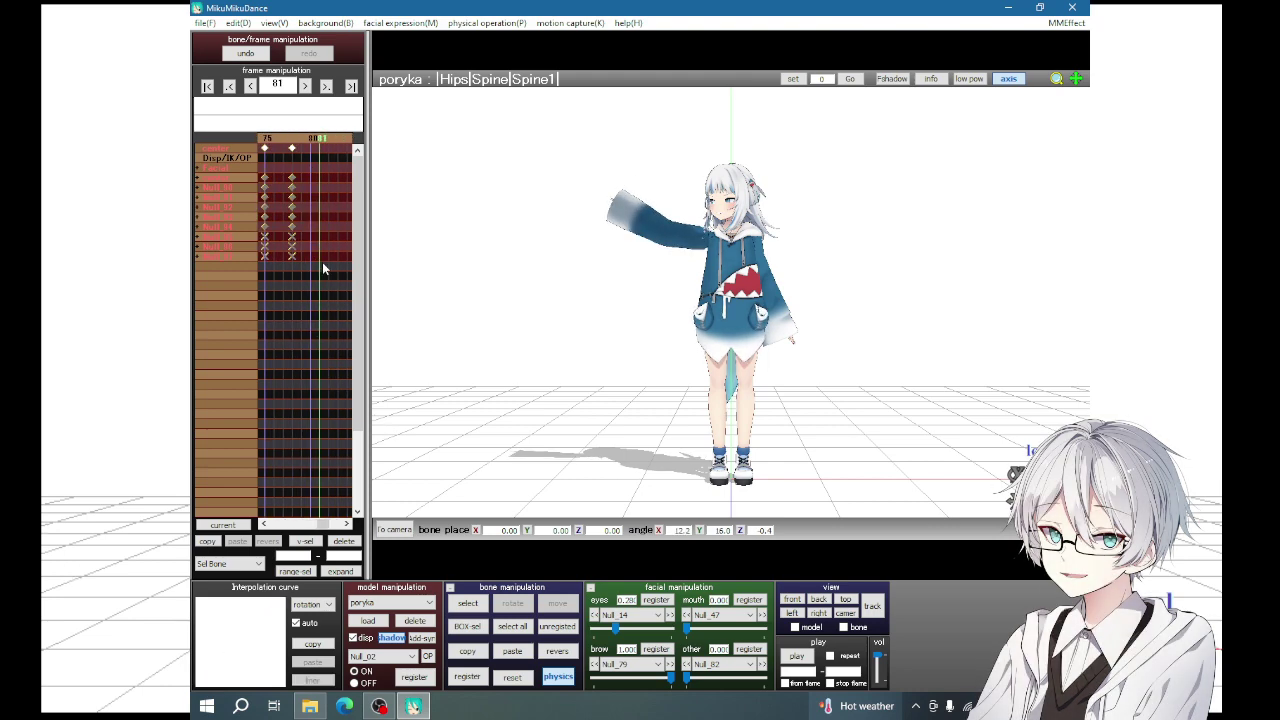
{"action": "key", "text": "Left"}
{"action": "key", "text": "Left"}
{"action": "key", "text": "Left"}
{"action": "left_click_drag", "start_coordinate": [324, 272], "coordinate": [318, 145]}
{"action": "left_click", "coordinate": [287, 517]}
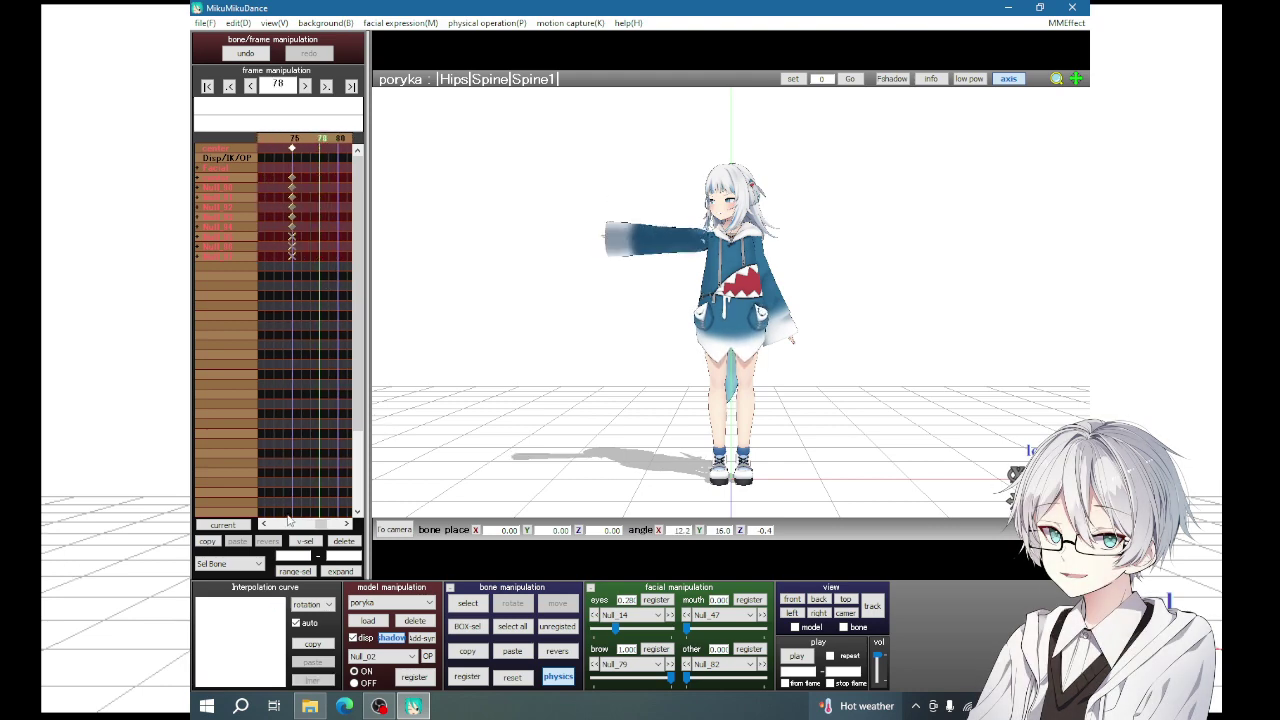
{"action": "key", "text": "Right"}
{"action": "key", "text": "Right"}
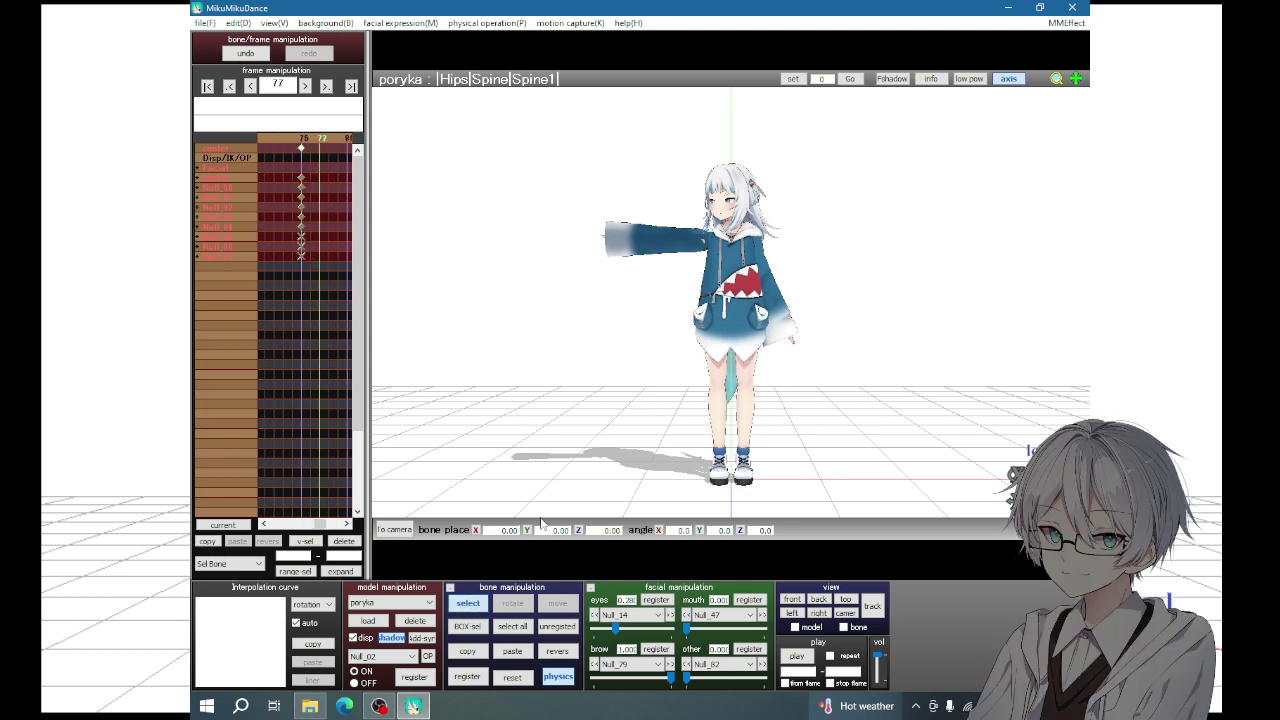
{"action": "left_click", "coordinate": [390, 604]}
{"action": "left_click", "coordinate": [513, 603]}
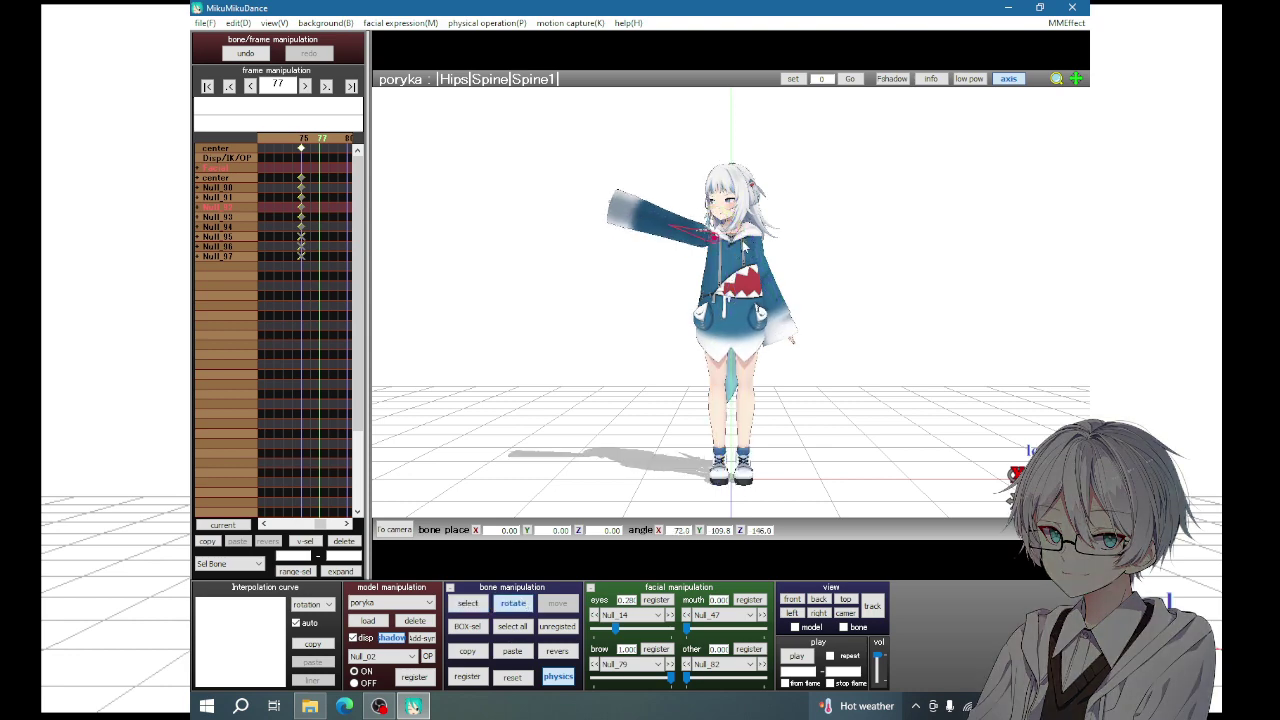
{"action": "right_click", "coordinate": [660, 300]}
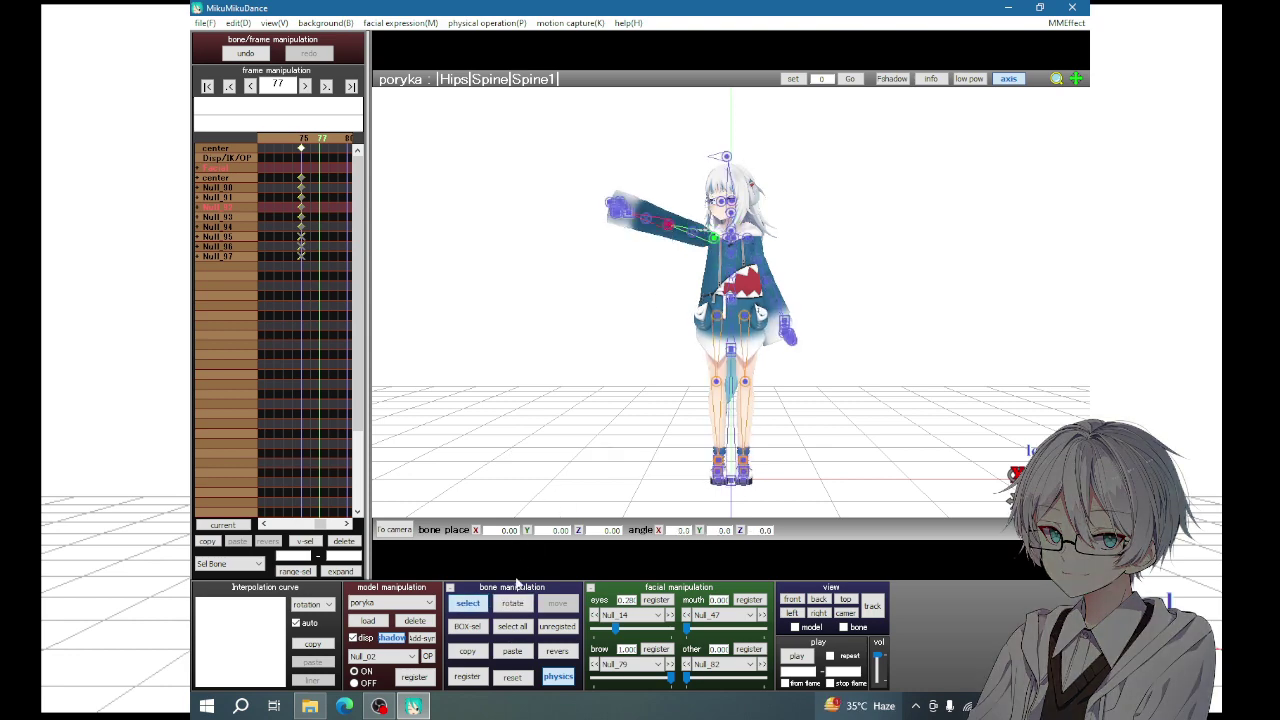
{"action": "left_click", "coordinate": [513, 602]}
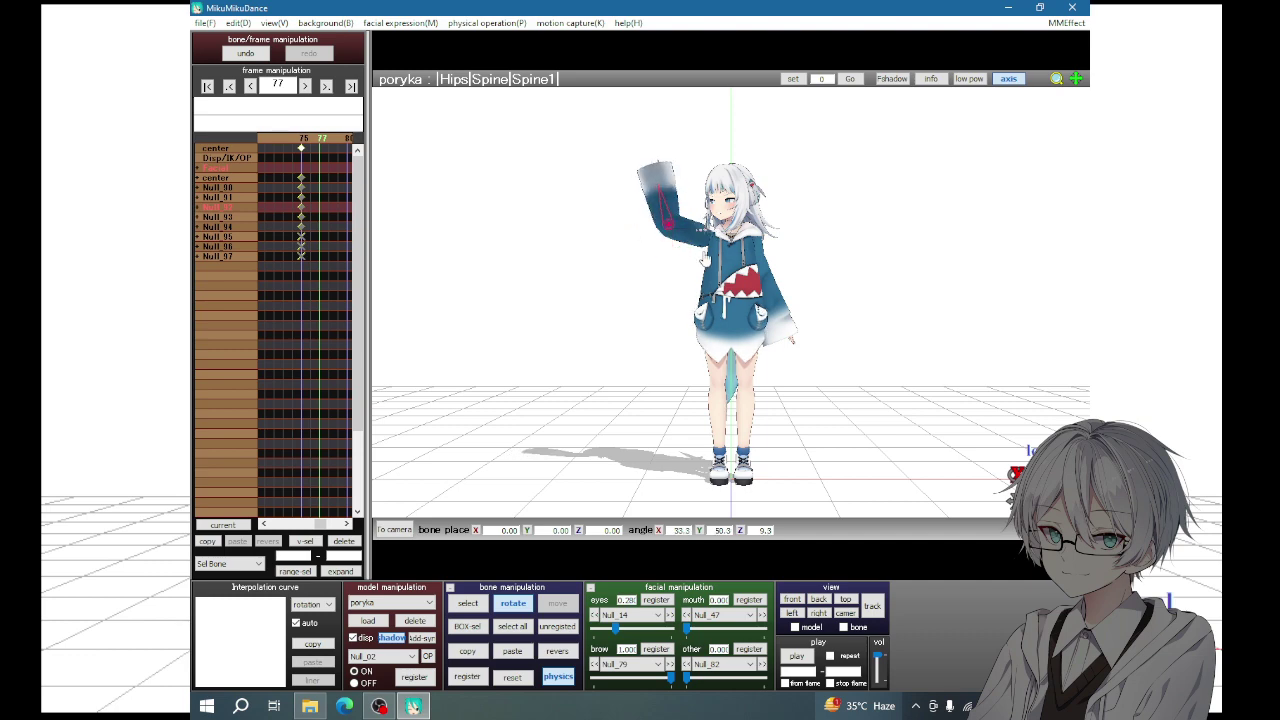
{"action": "left_click", "coordinate": [462, 684]}
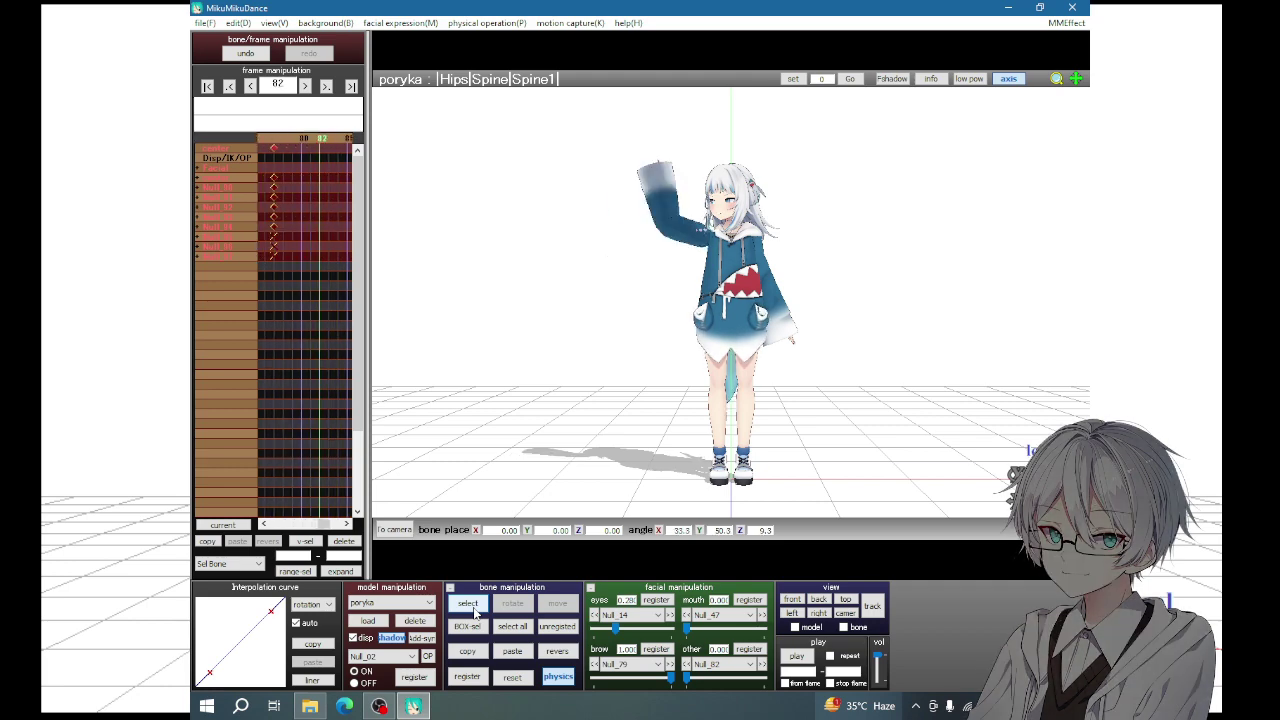
- Copy frame 75's pointing pose onto later frames, key it at frame 95, and rewind to 0
{"action": "left_click", "coordinate": [478, 677]}
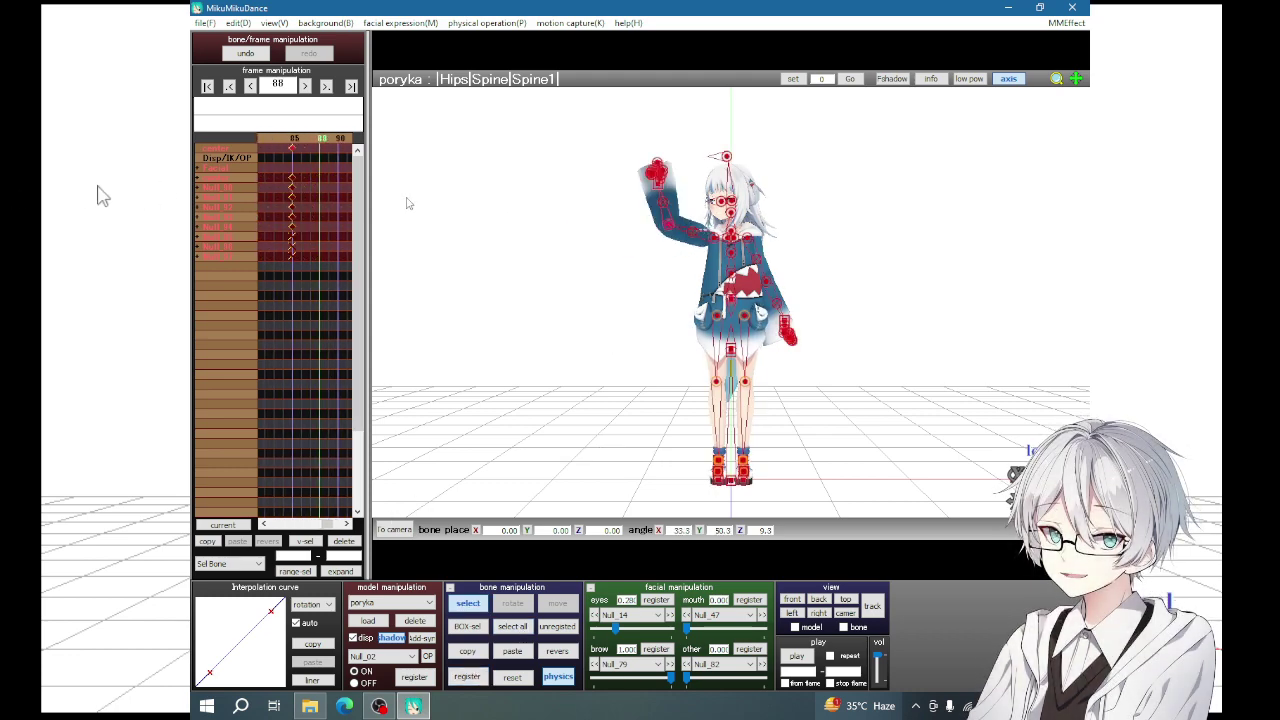
{"action": "left_click", "coordinate": [318, 178]}
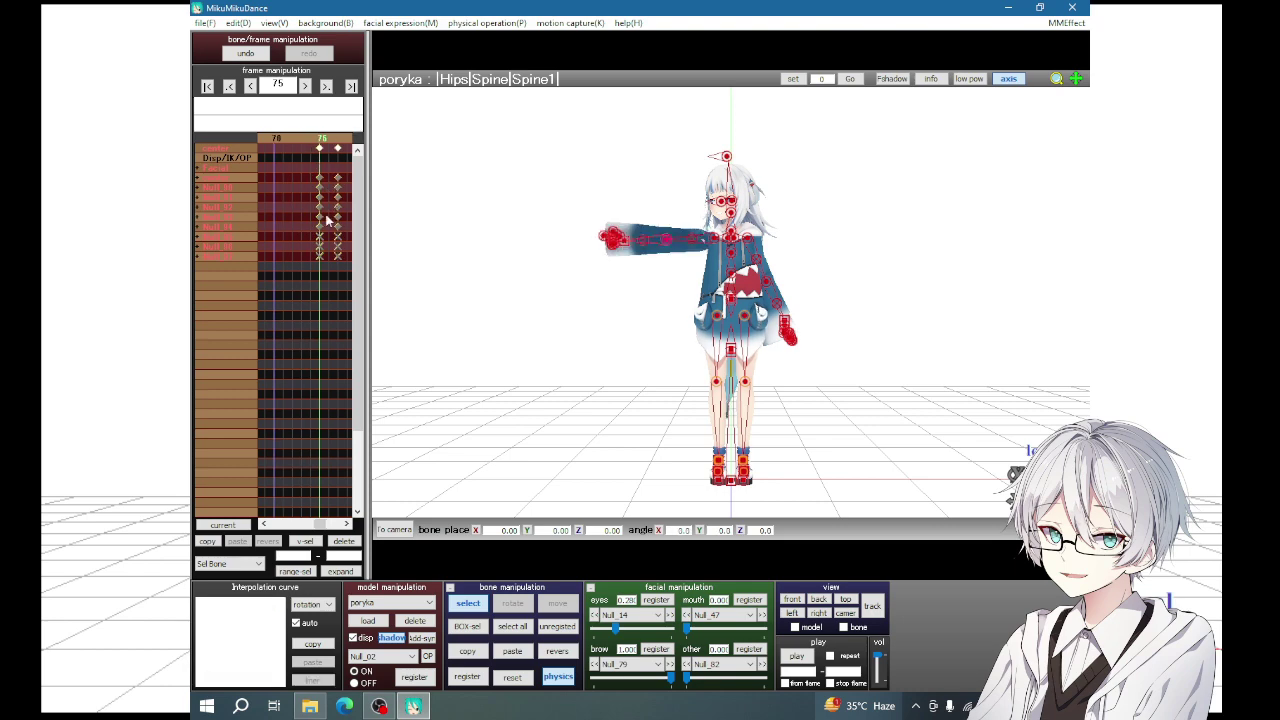
{"action": "left_click", "coordinate": [207, 541]}
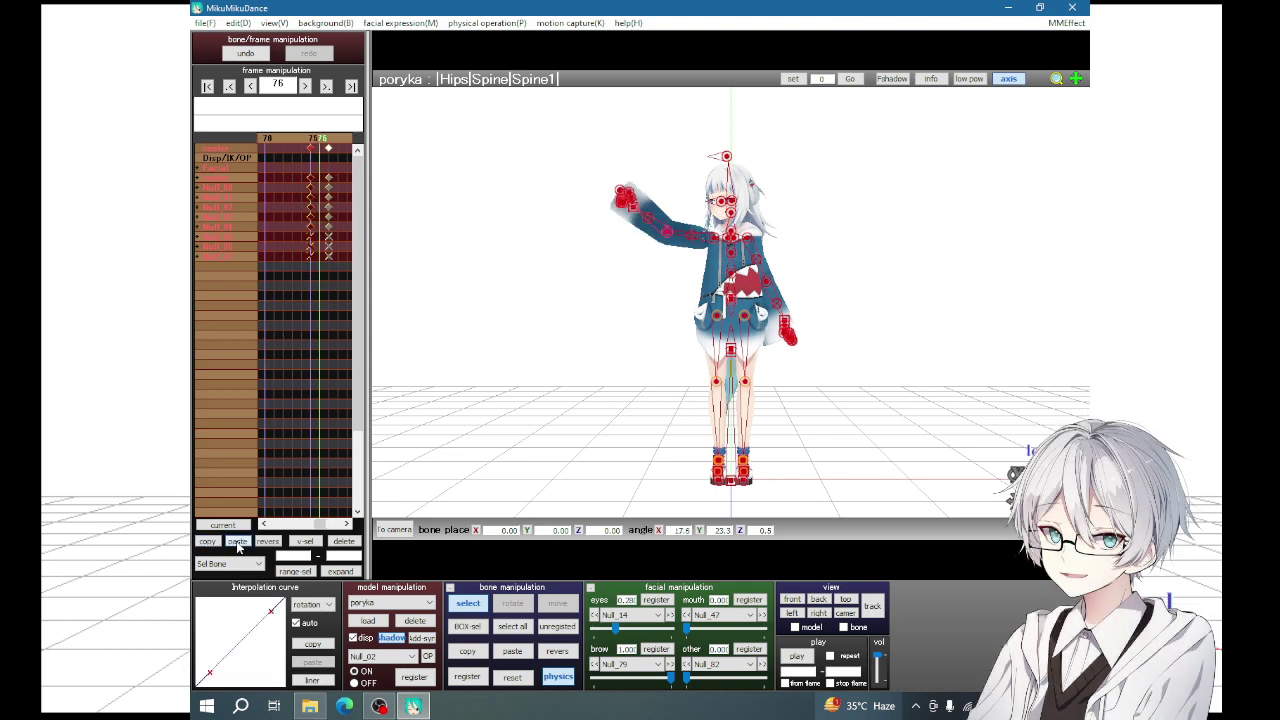
{"action": "left_click", "coordinate": [238, 545]}
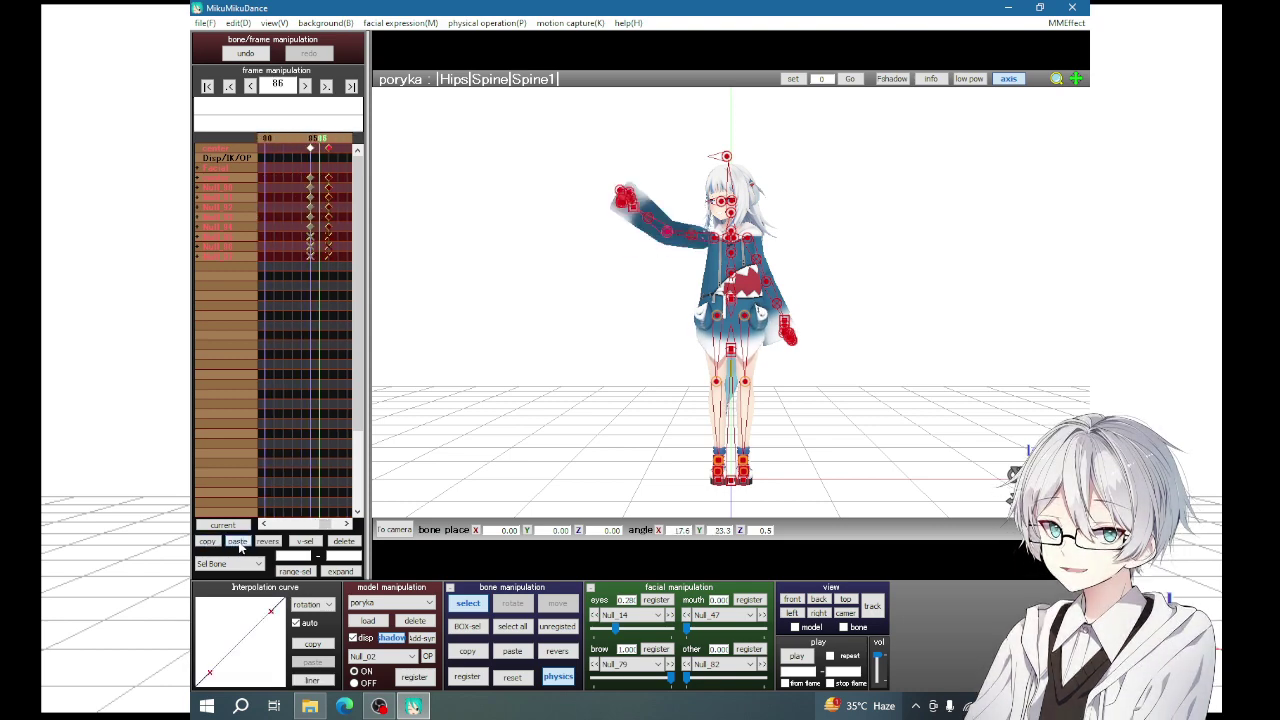
{"action": "key", "text": "Right"}
{"action": "key", "text": "Right"}
{"action": "key", "text": "Right"}
{"action": "key", "text": "Right"}
{"action": "key", "text": "Right"}
{"action": "key", "text": "Right"}
{"action": "key", "text": "Right"}
{"action": "key", "text": "Right"}
{"action": "key", "text": "Right"}
{"action": "key", "text": "Right"}
{"action": "key", "text": "Right"}
{"action": "key", "text": "Right"}
{"action": "key", "text": "Right"}
{"action": "key", "text": "Right"}
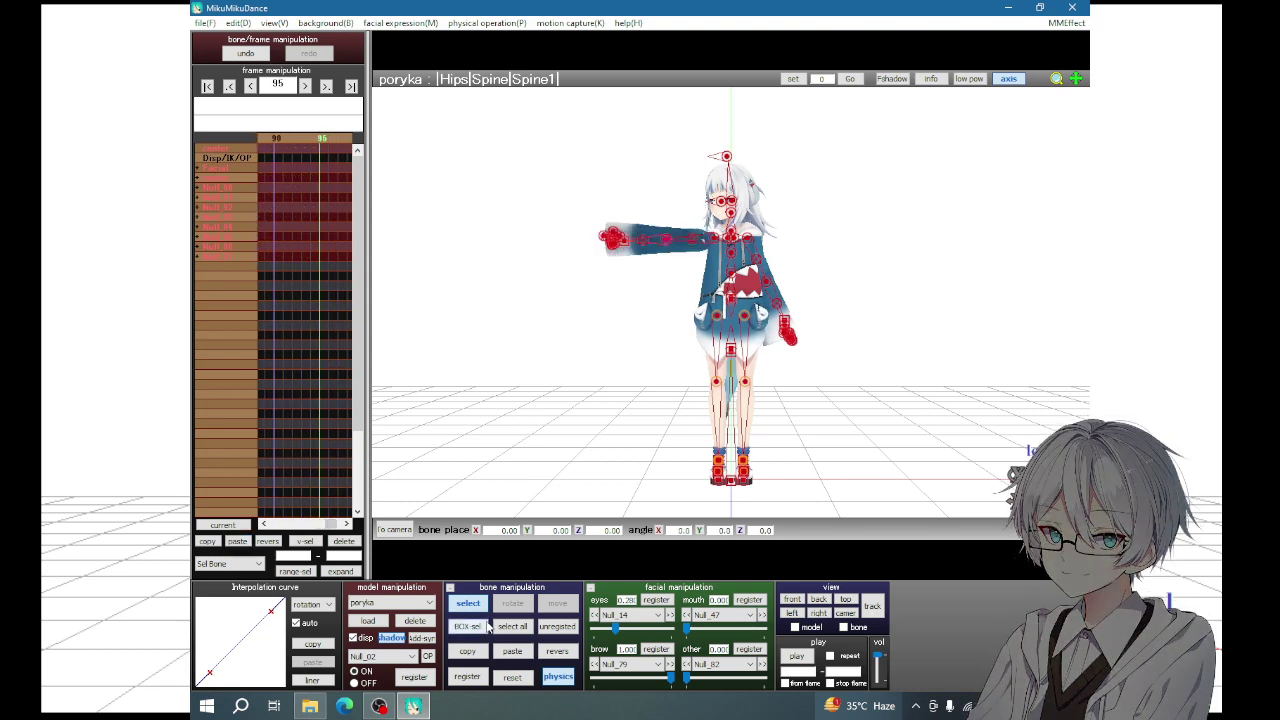
{"action": "left_click", "coordinate": [467, 676]}
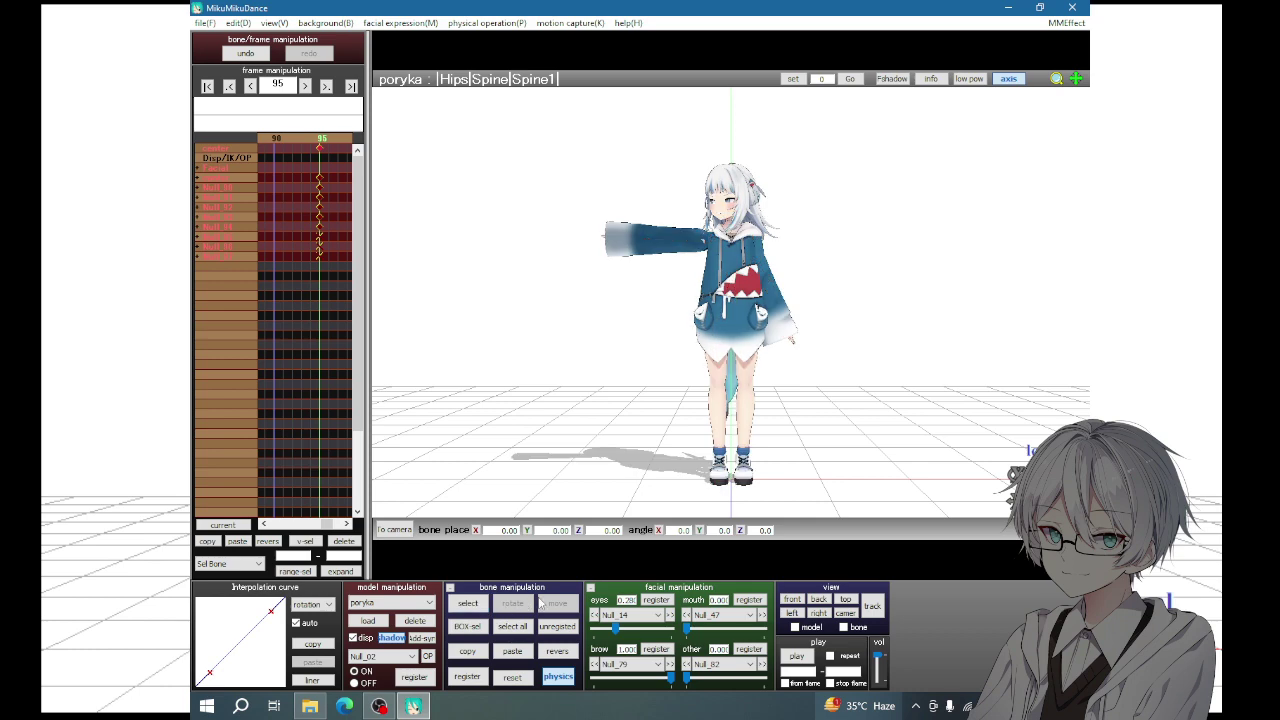
{"action": "left_click", "coordinate": [207, 86]}
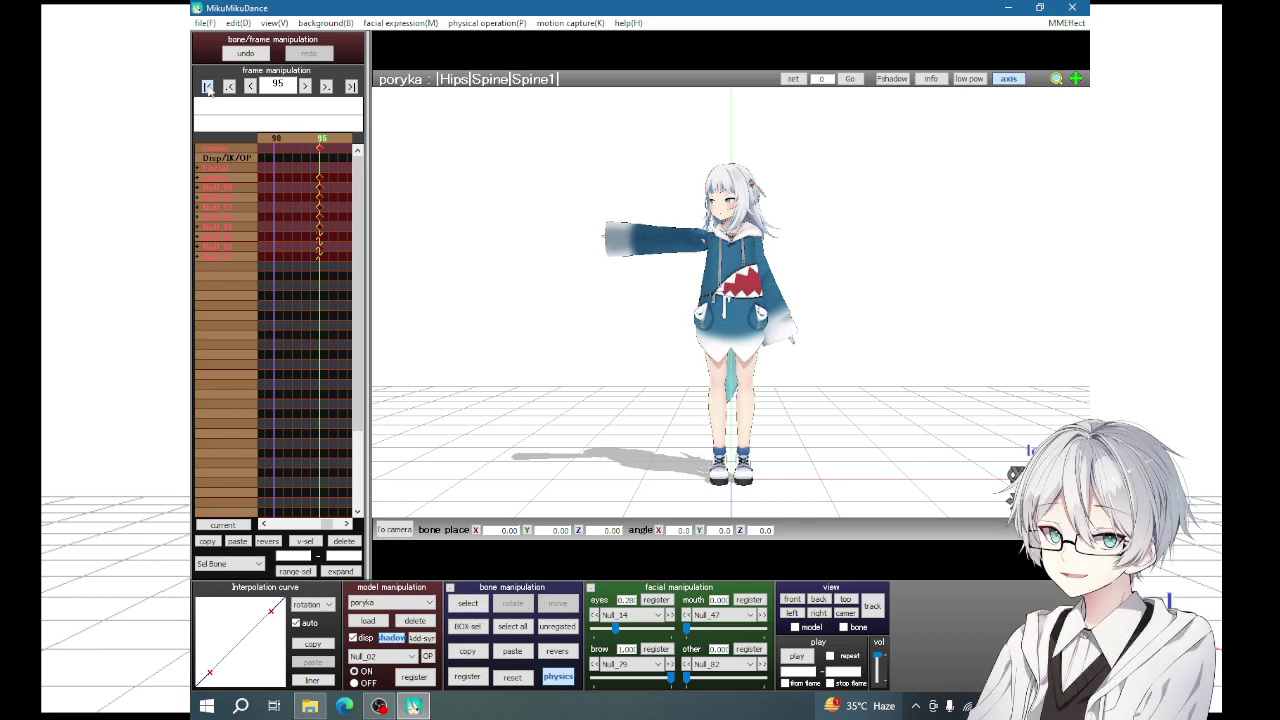
- Play the point-and-wave animation from frame 0 three times
{"action": "left_click", "coordinate": [791, 656]}
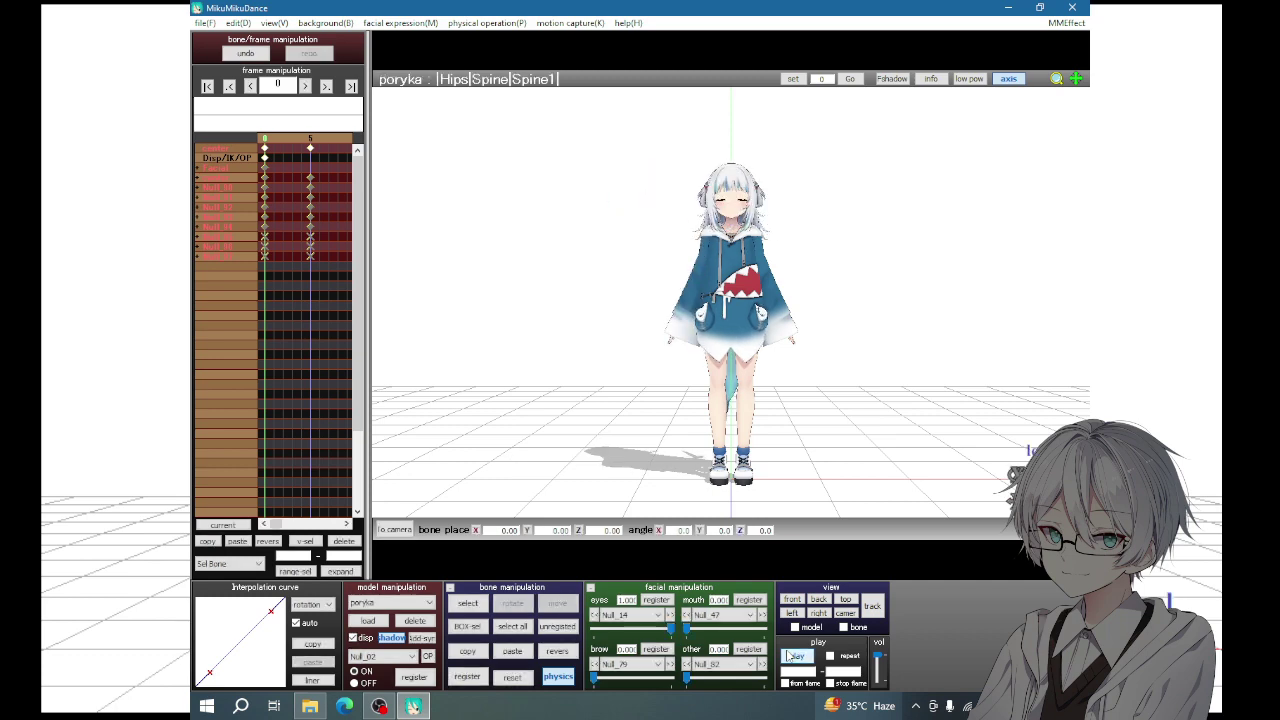
{"action": "left_click", "coordinate": [789, 656]}
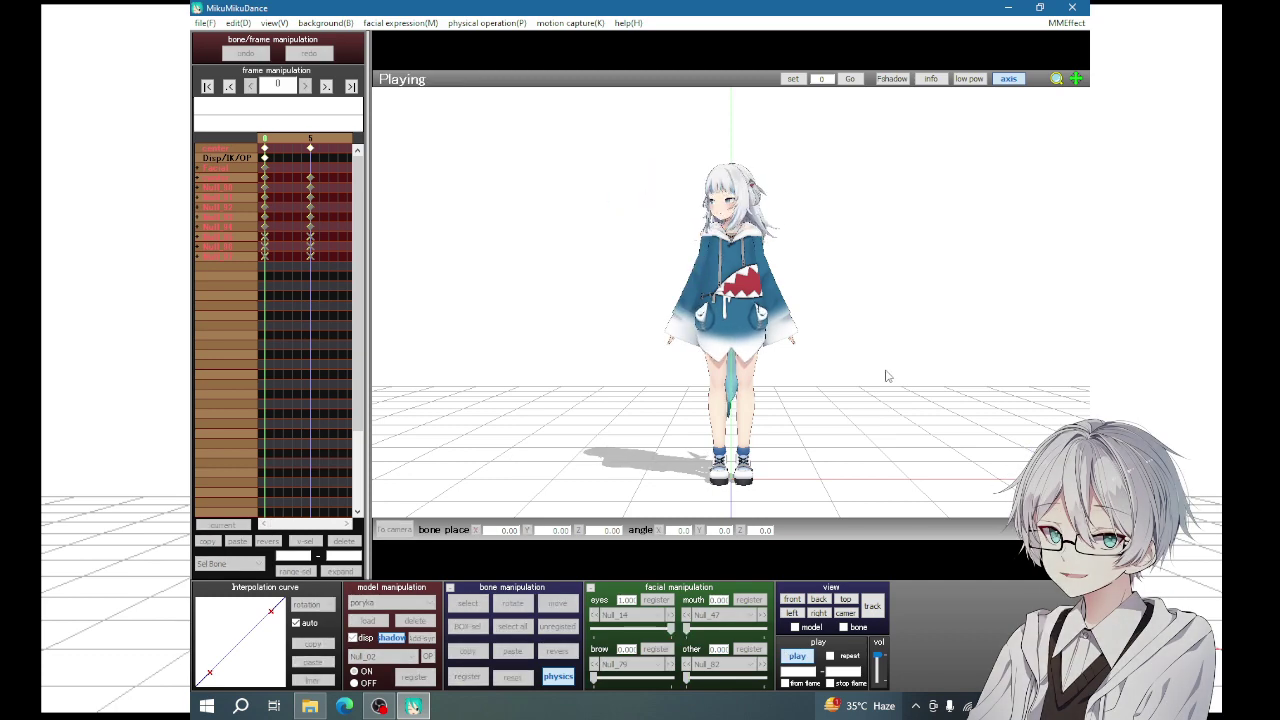
{"action": "left_click", "coordinate": [809, 656]}
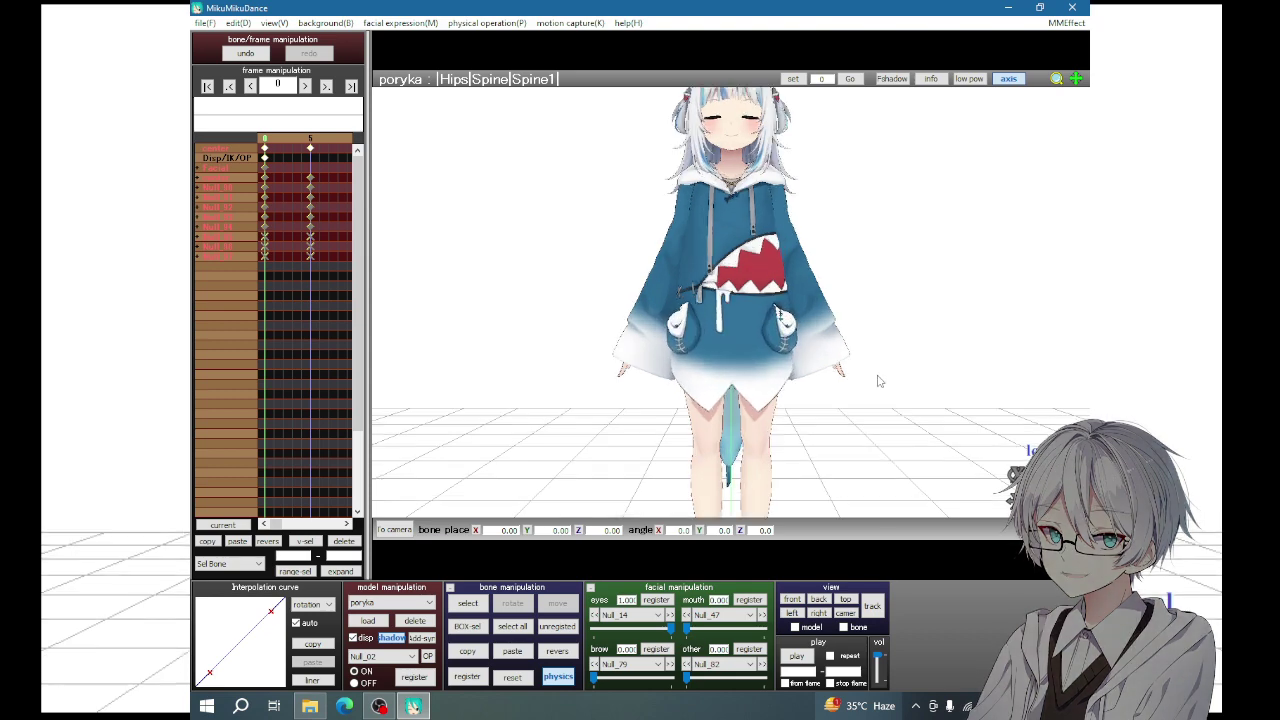
{"action": "scroll", "coordinate": [877, 398], "scroll_direction": "down", "scroll_amount": 5}
{"action": "scroll", "coordinate": [880, 402], "scroll_direction": "down", "scroll_amount": 2}
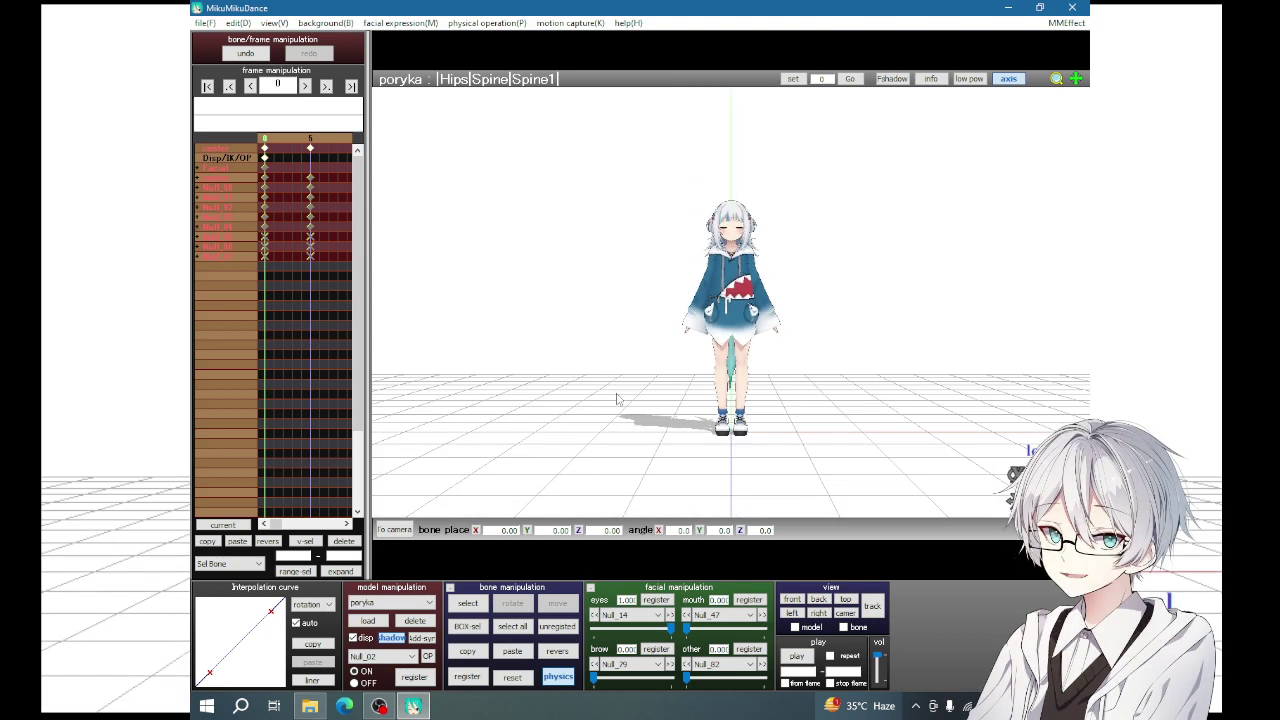
{"action": "right_click_drag", "start_coordinate": [617, 399], "coordinate": [754, 402]}
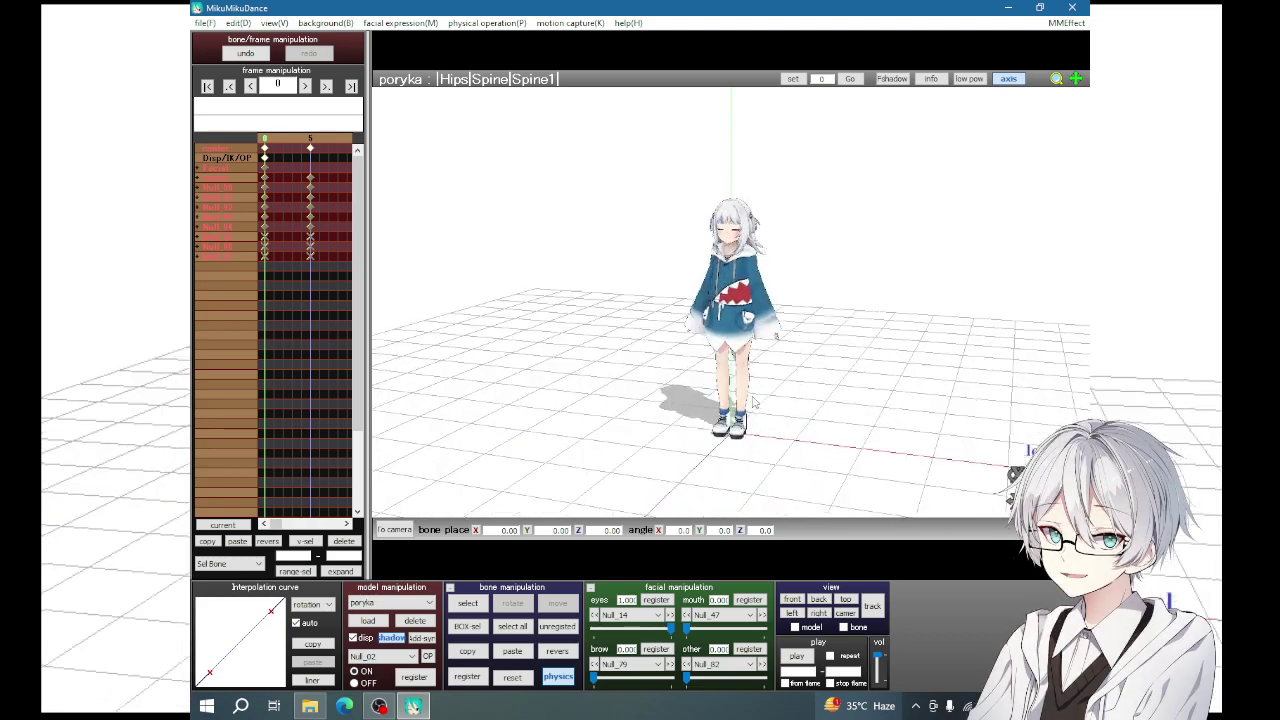
{"action": "mouse_move", "coordinate": [754, 402]}
{"action": "right_mouse_down"}
{"action": "mouse_move", "coordinate": [741, 372]}
{"action": "mouse_move", "coordinate": [700, 420]}
{"action": "mouse_move", "coordinate": [646, 403]}
{"action": "right_mouse_up"}
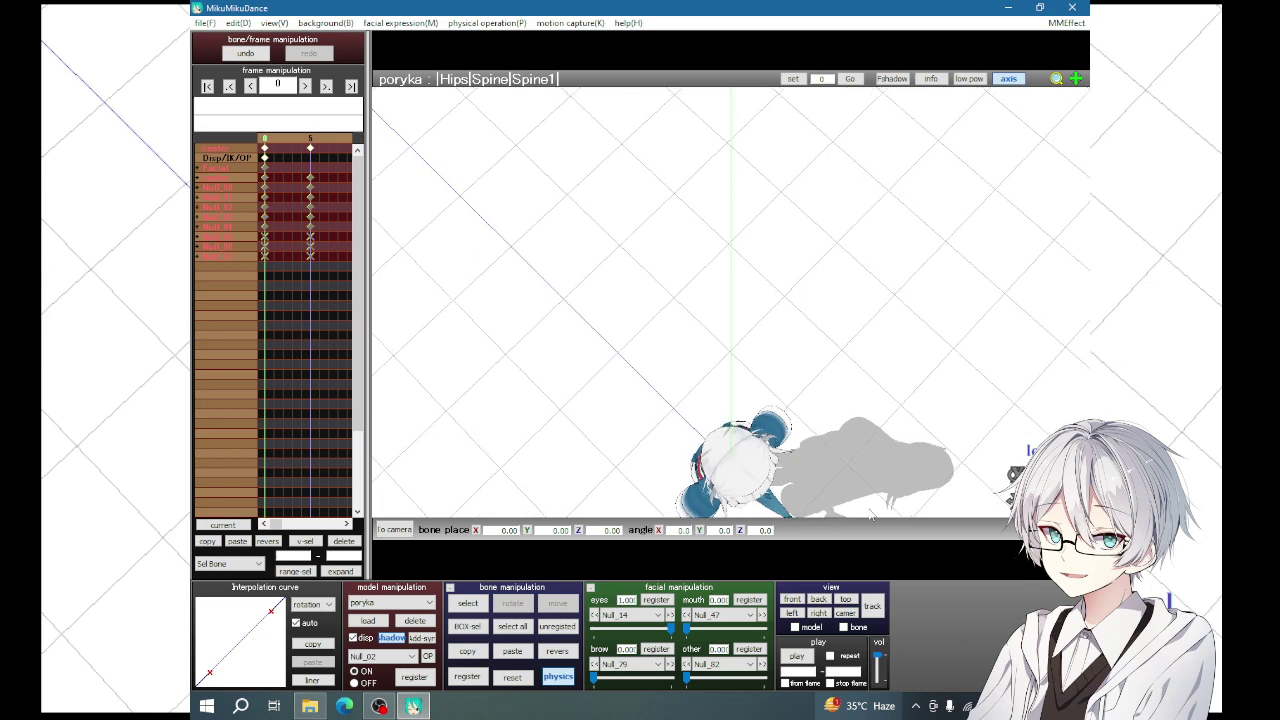
{"action": "key", "text": "2"}
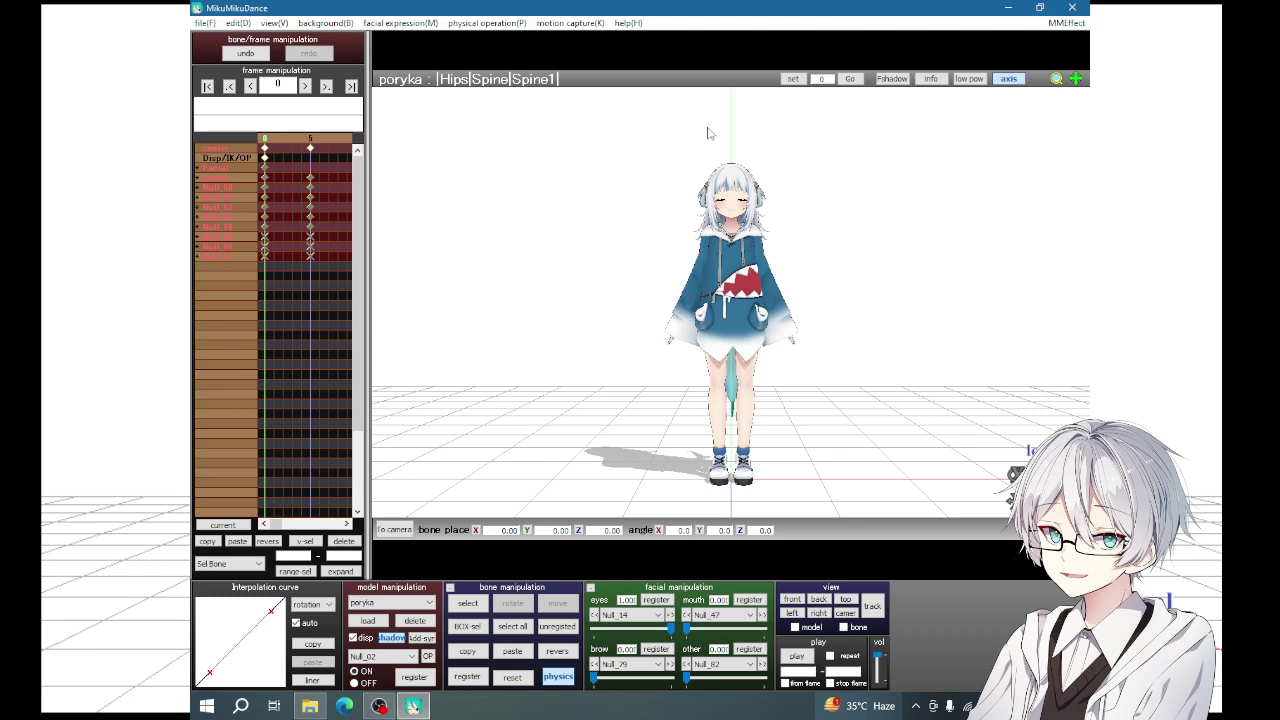
- Zoom the viewport in to a close-up of Gura's smiling face and shoulders
{"action": "scroll", "coordinate": [880, 266], "scroll_direction": "up", "scroll_amount": 3}
{"action": "scroll", "coordinate": [880, 266], "scroll_direction": "up", "scroll_amount": 2}
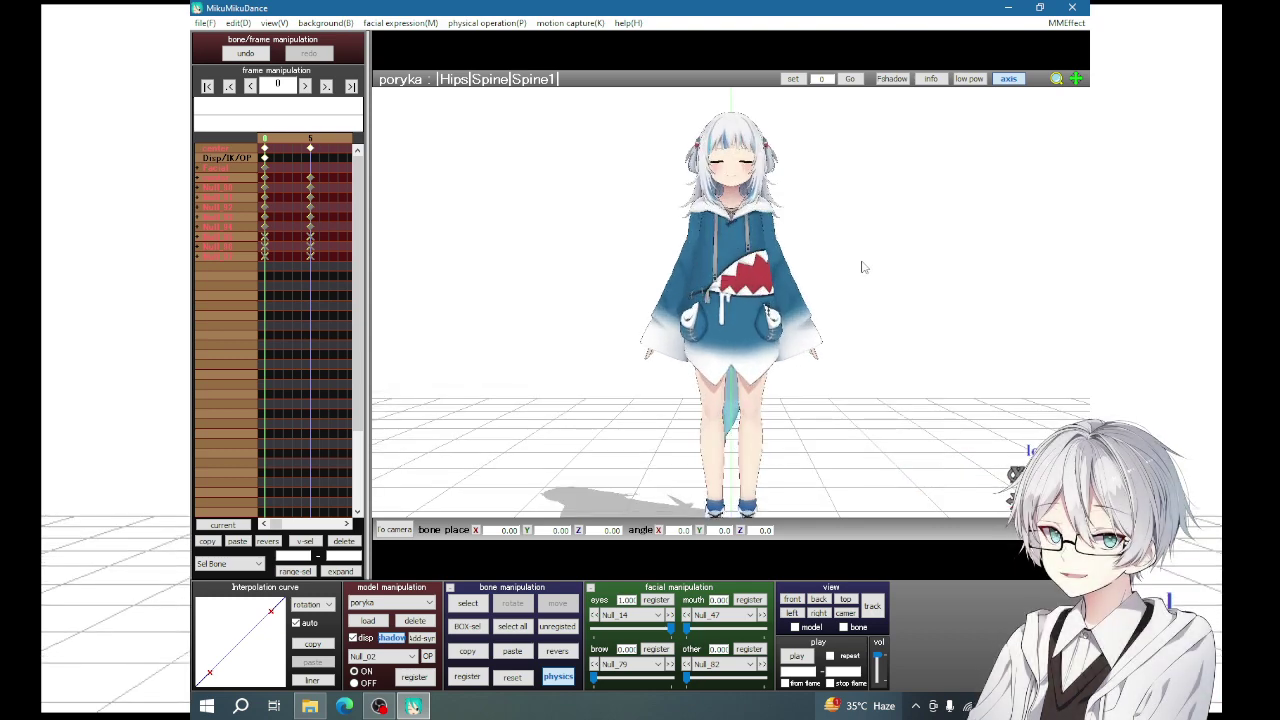
{"action": "scroll", "coordinate": [880, 240], "scroll_direction": "up", "scroll_amount": 3}
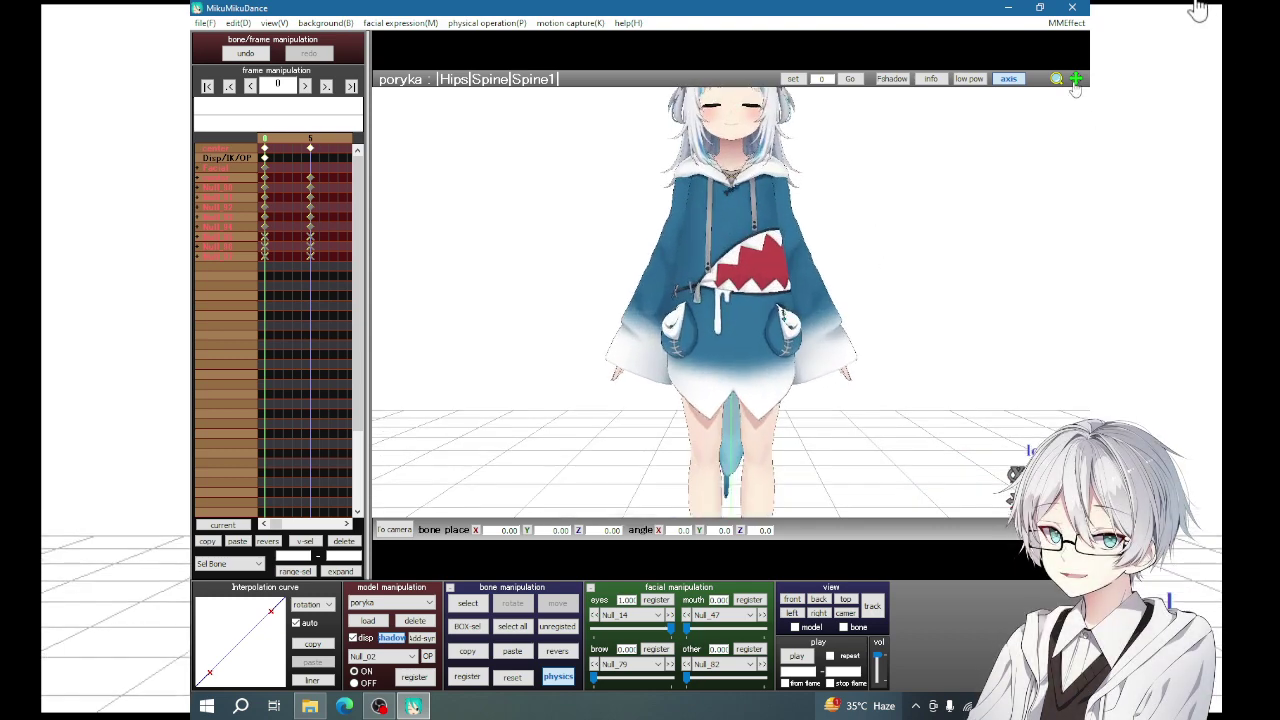
{"action": "scroll", "coordinate": [731, 300], "scroll_direction": "down", "scroll_amount": 1}
{"action": "scroll", "coordinate": [1017, 166], "scroll_direction": "up", "scroll_amount": 1}
{"action": "scroll", "coordinate": [974, 160], "scroll_direction": "up", "scroll_amount": 1}
{"action": "scroll", "coordinate": [974, 160], "scroll_direction": "up", "scroll_amount": 1}
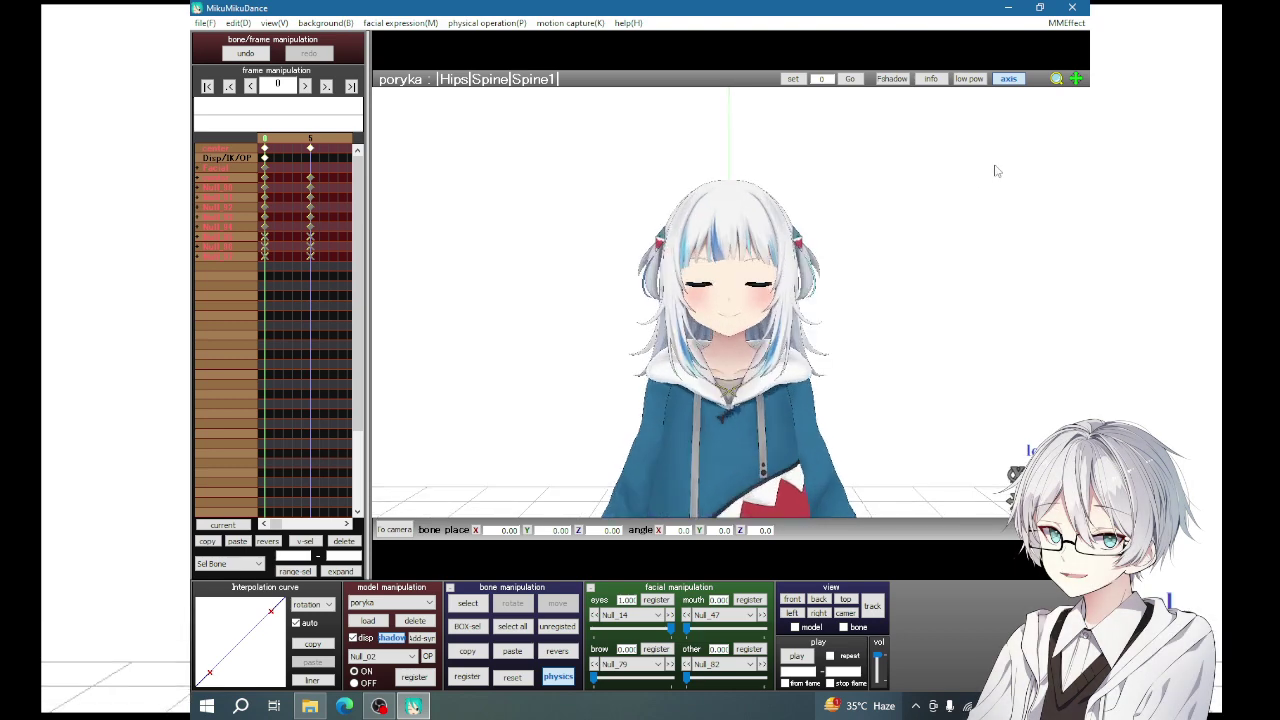
{"action": "scroll", "coordinate": [848, 270], "scroll_direction": "up", "scroll_amount": 1}
{"action": "scroll", "coordinate": [848, 270], "scroll_direction": "up", "scroll_amount": 1}
{"action": "scroll", "coordinate": [847, 300], "scroll_direction": "down", "scroll_amount": 3}
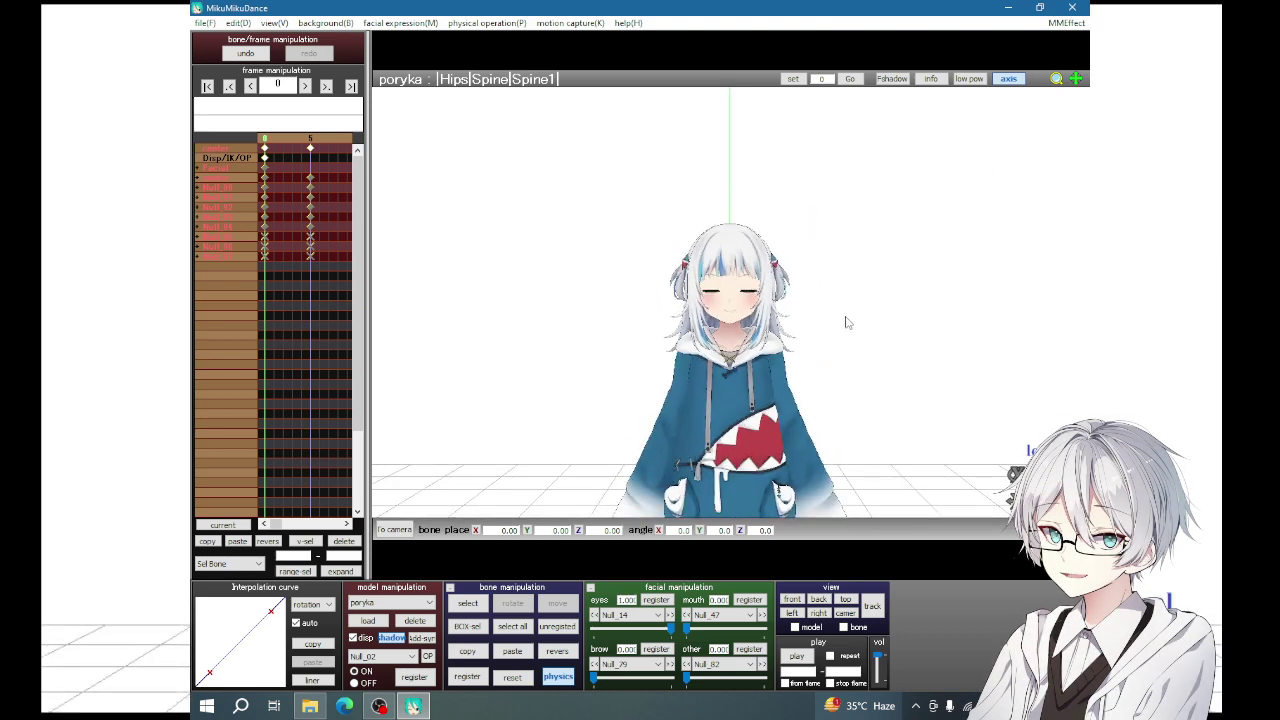
{"action": "scroll", "coordinate": [846, 322], "scroll_direction": "up", "scroll_amount": 3}
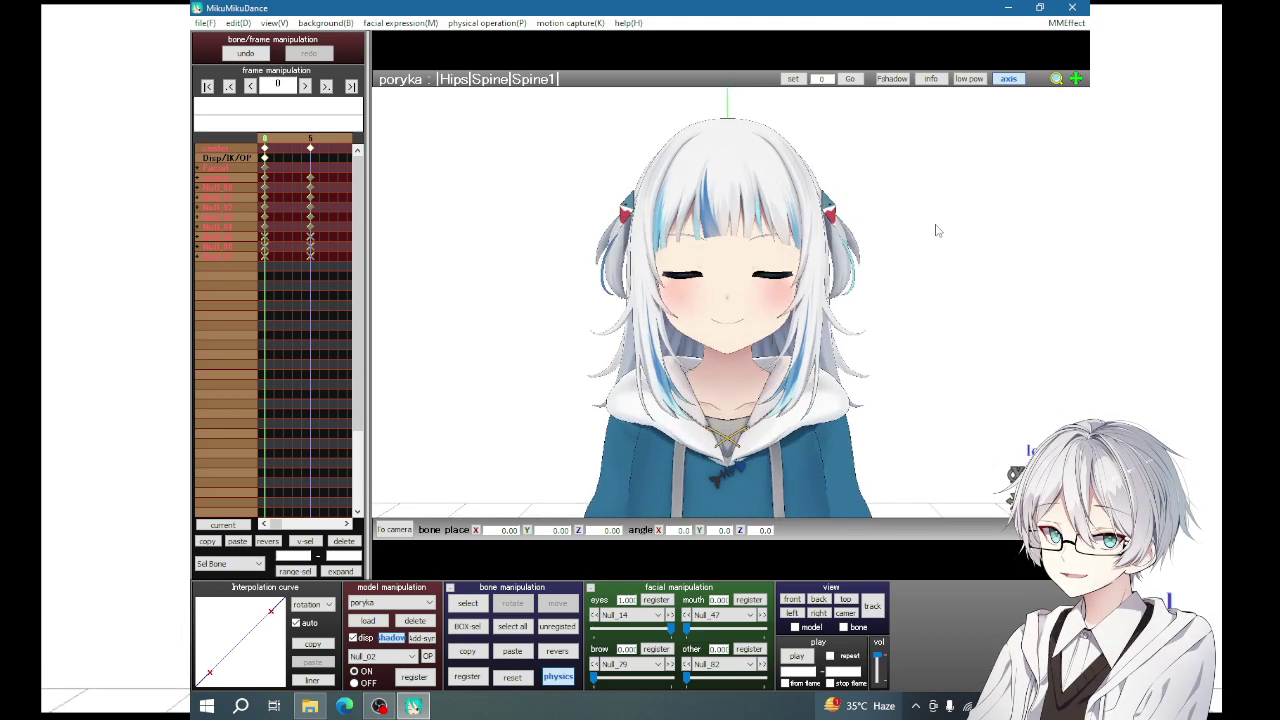